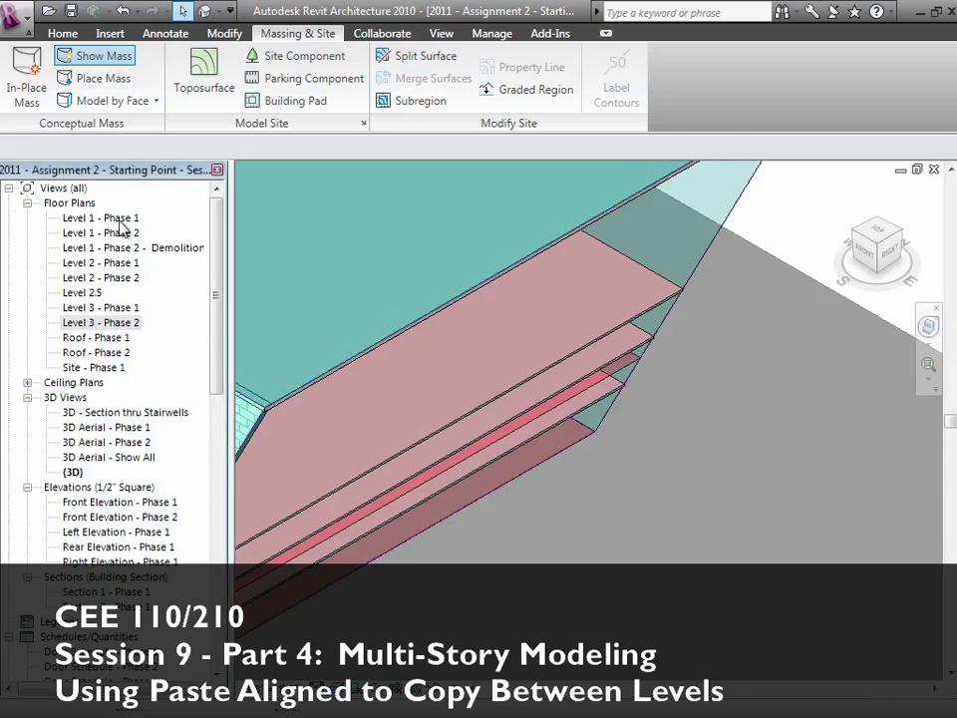
Step: Switch the view to the Level 1 - Phase 1 floor plan from the Project Browser
{"action": "double_click", "coordinate": [120, 219]}
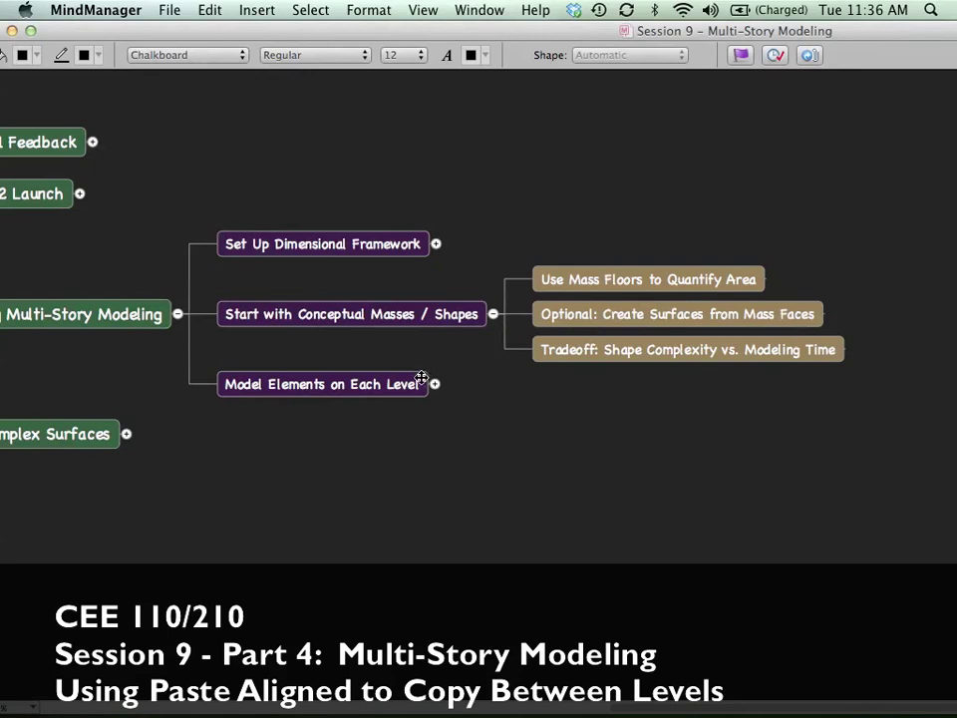
Step: Reveal Place Elements on Host Level and Align Vertically under Model Elements on Each Level, then return to Revit
{"action": "left_click", "coordinate": [436, 385]}
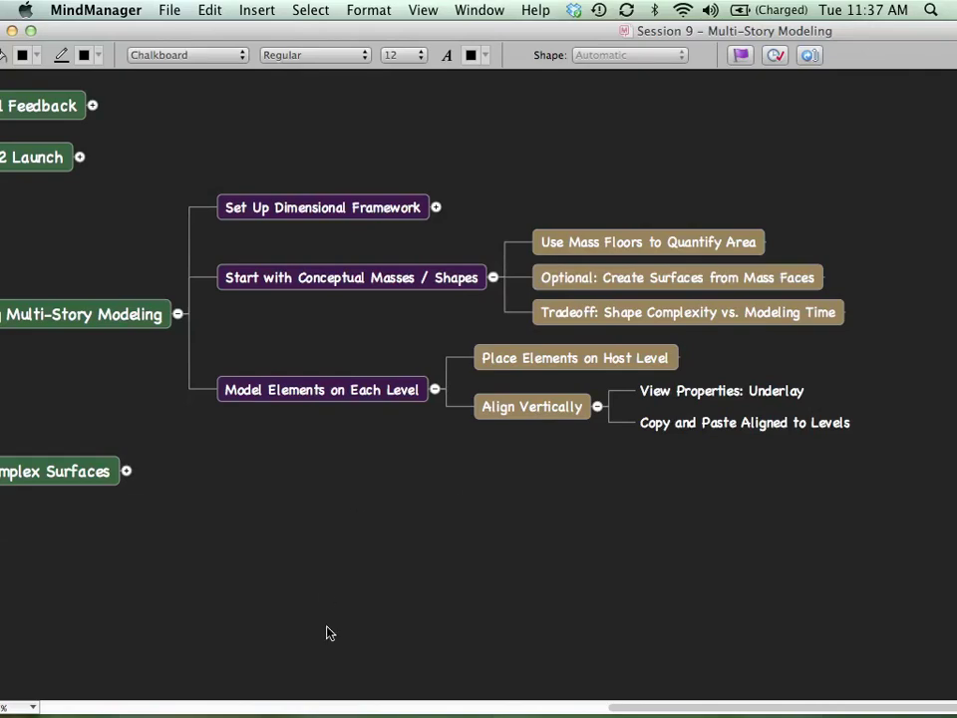
{"action": "key", "text": "ctrl+Left"}
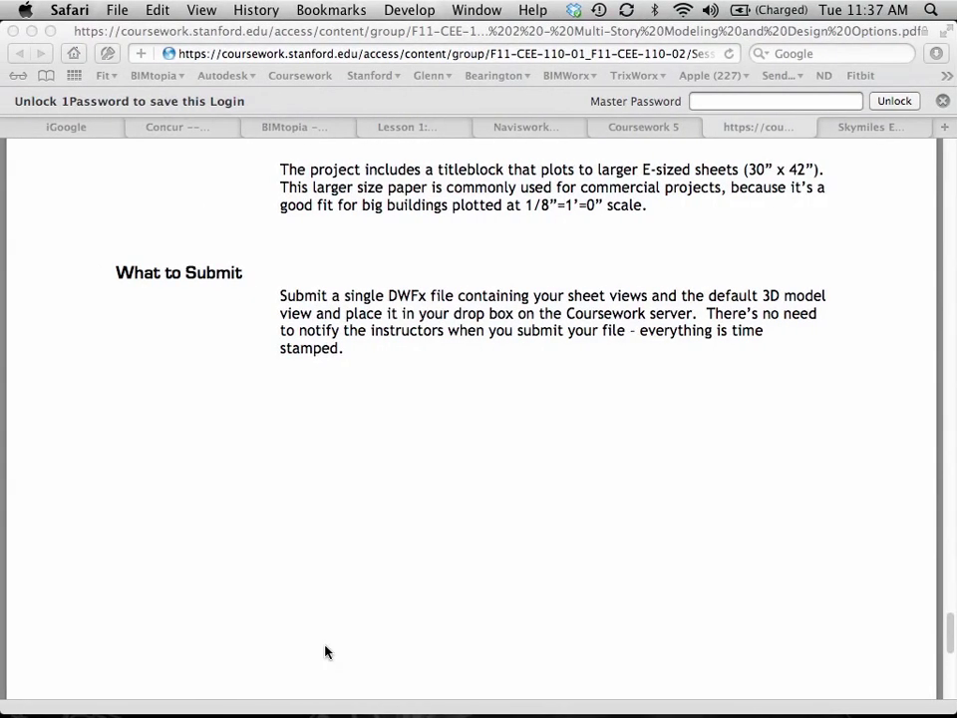
{"action": "key", "text": "ctrl+Right"}
{"action": "key", "text": "ctrl+Right"}
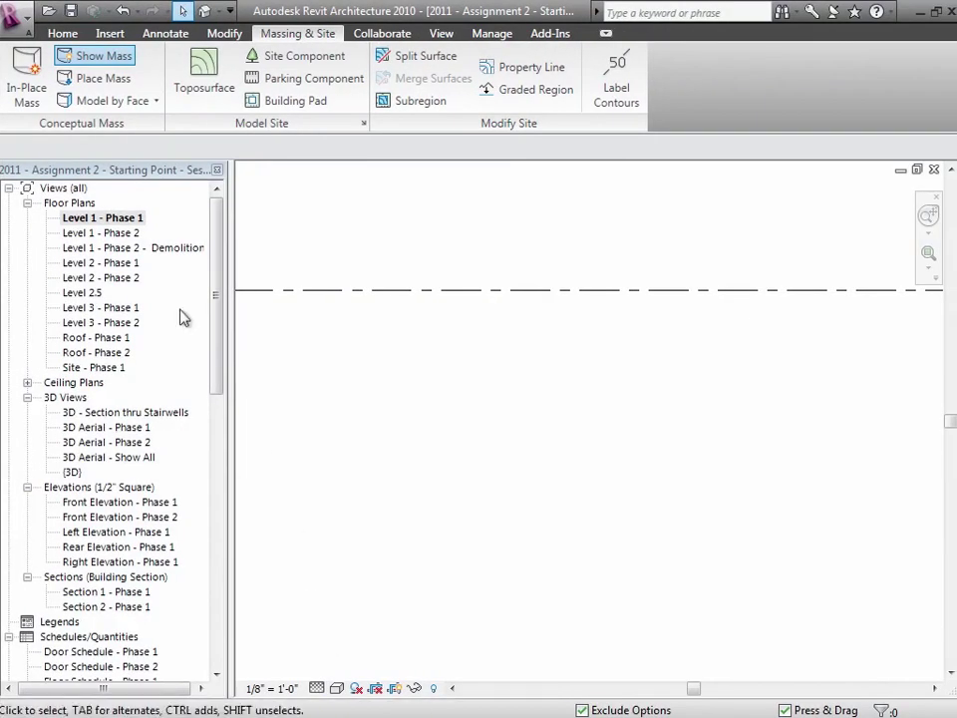
Step: Open the Level 1 - Phase 2 floor plan and zoom into the building's upper-right wing
{"action": "double_click", "coordinate": [117, 234]}
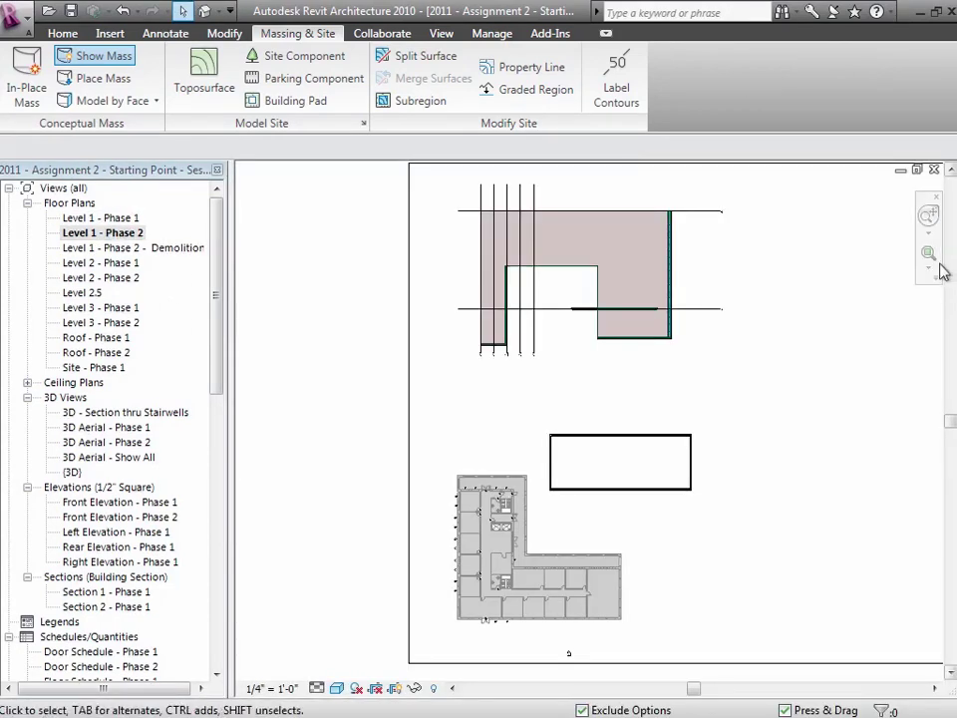
{"action": "left_click", "coordinate": [930, 254]}
{"action": "left_click_drag", "start_coordinate": [569, 189], "coordinate": [763, 344]}
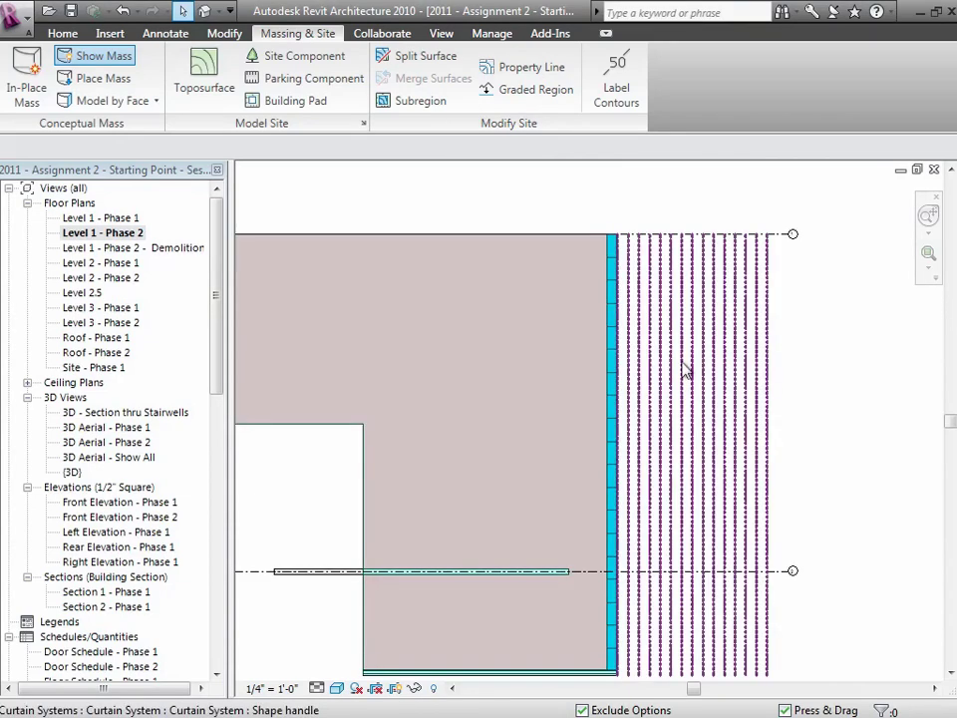
Step: Draw a Stone Veneer Panels on CMU wall along the top grid line to the wing's corner
{"action": "left_click", "coordinate": [63, 34]}
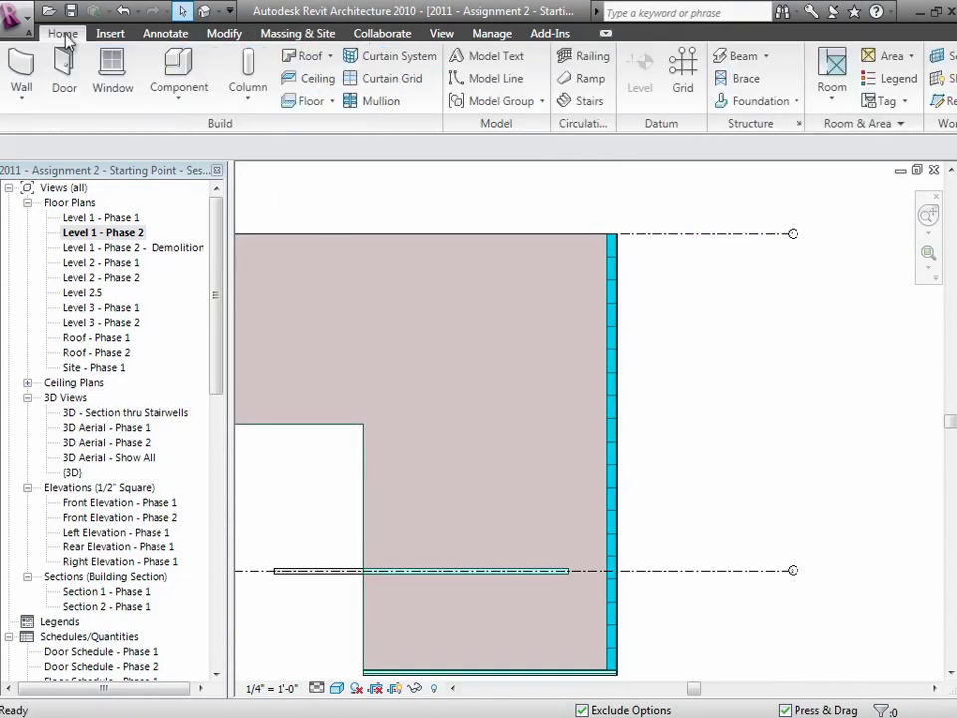
{"action": "left_click", "coordinate": [47, 90]}
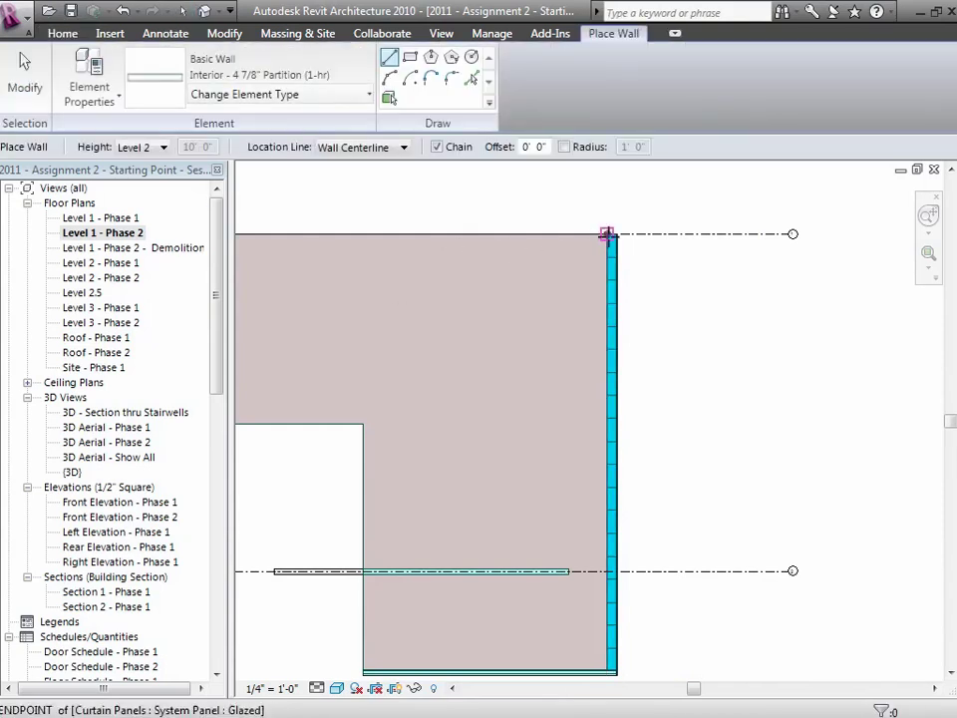
{"action": "left_click", "coordinate": [297, 95]}
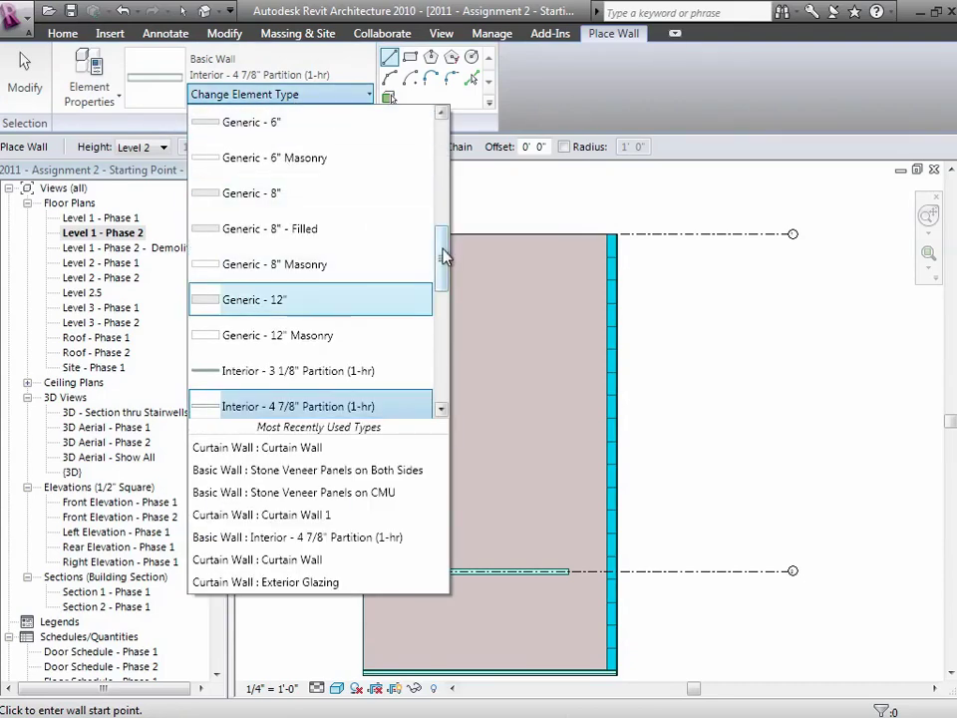
{"action": "left_click_drag", "start_coordinate": [442, 254], "coordinate": [444, 336]}
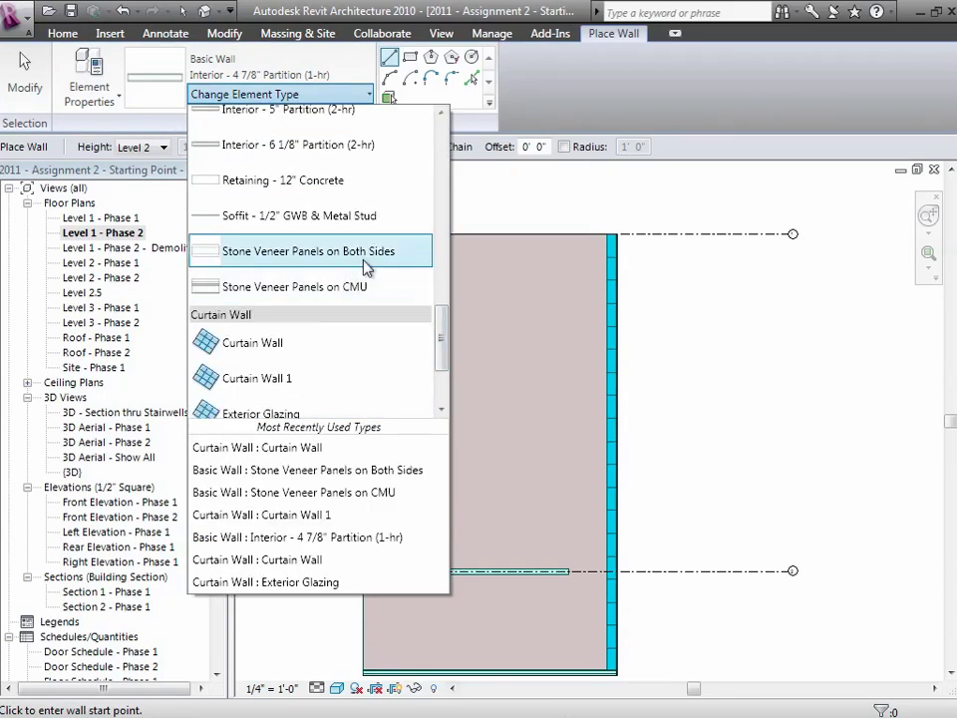
{"action": "left_click", "coordinate": [371, 289]}
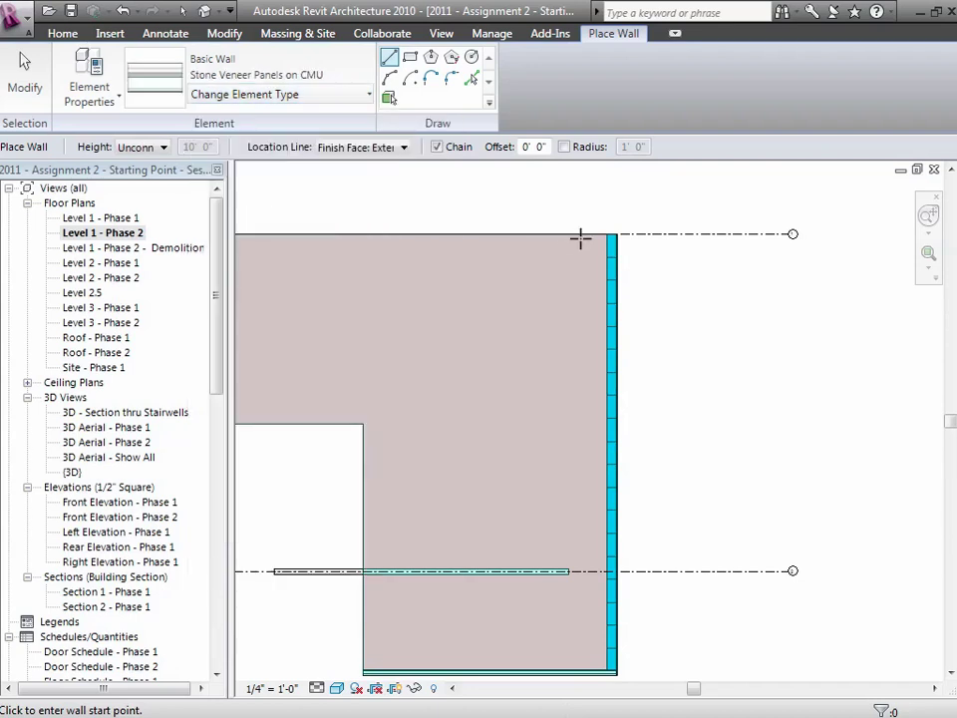
{"action": "left_click", "coordinate": [583, 235]}
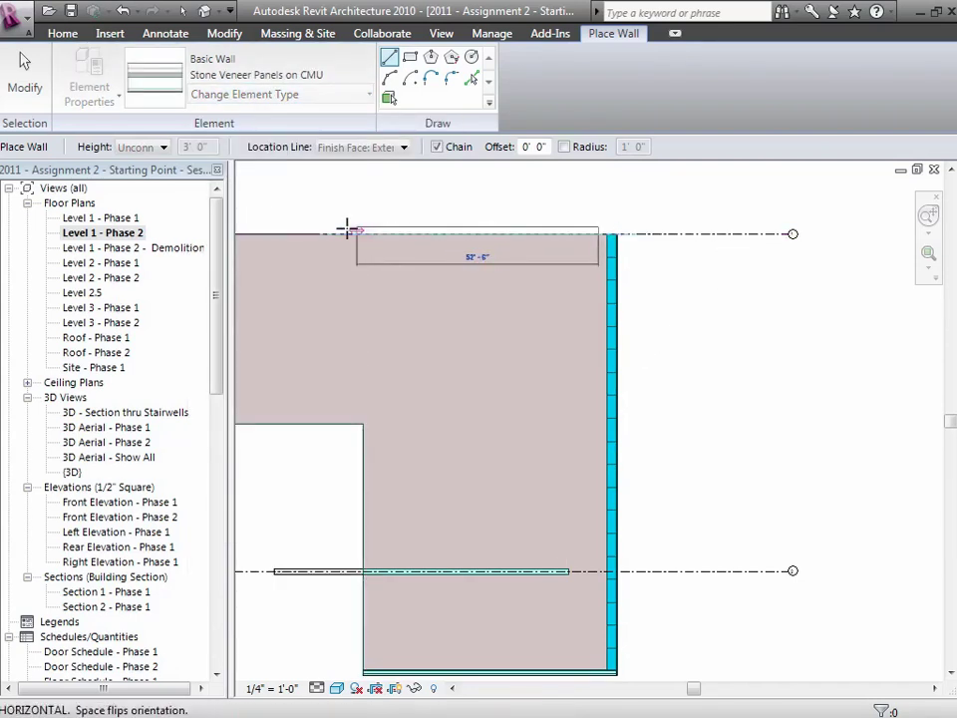
{"action": "left_click", "coordinate": [296, 218]}
{"action": "left_click", "coordinate": [25, 80]}
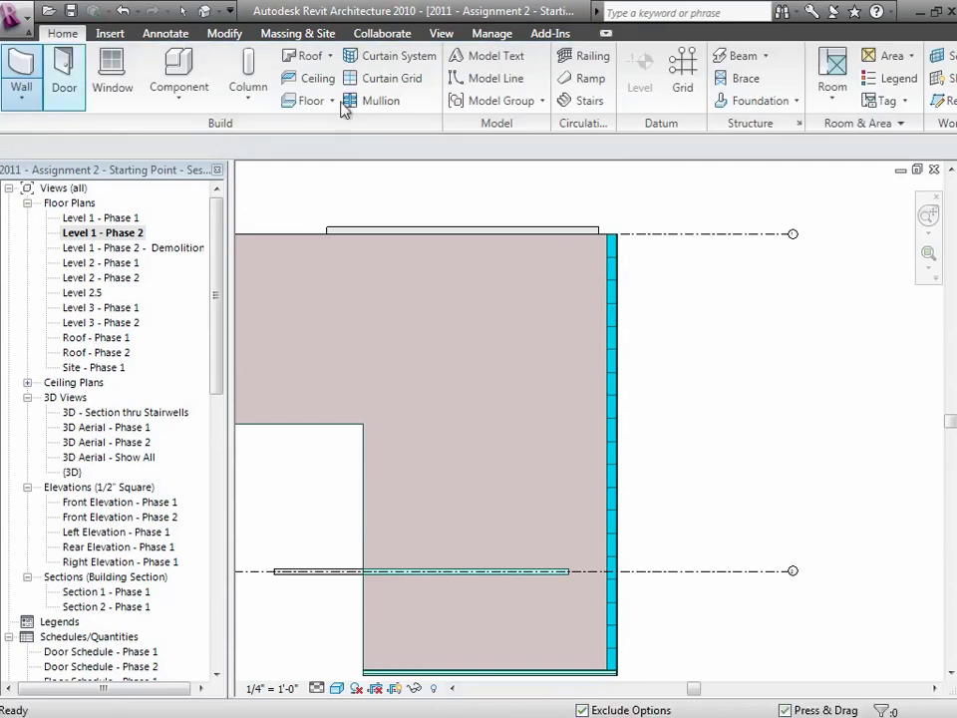
Step: Draw a horizontal Interior - 4 7/8" Partition (1-hr) wall about 43 feet long
{"action": "left_click", "coordinate": [20, 86]}
{"action": "left_click", "coordinate": [43, 146]}
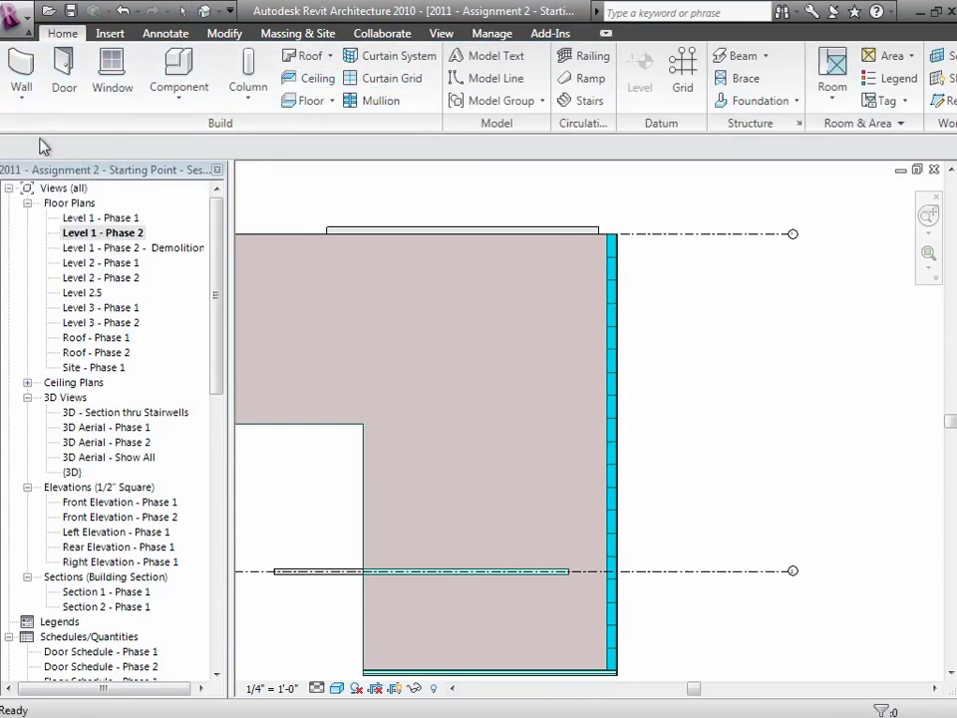
{"action": "left_click", "coordinate": [40, 76]}
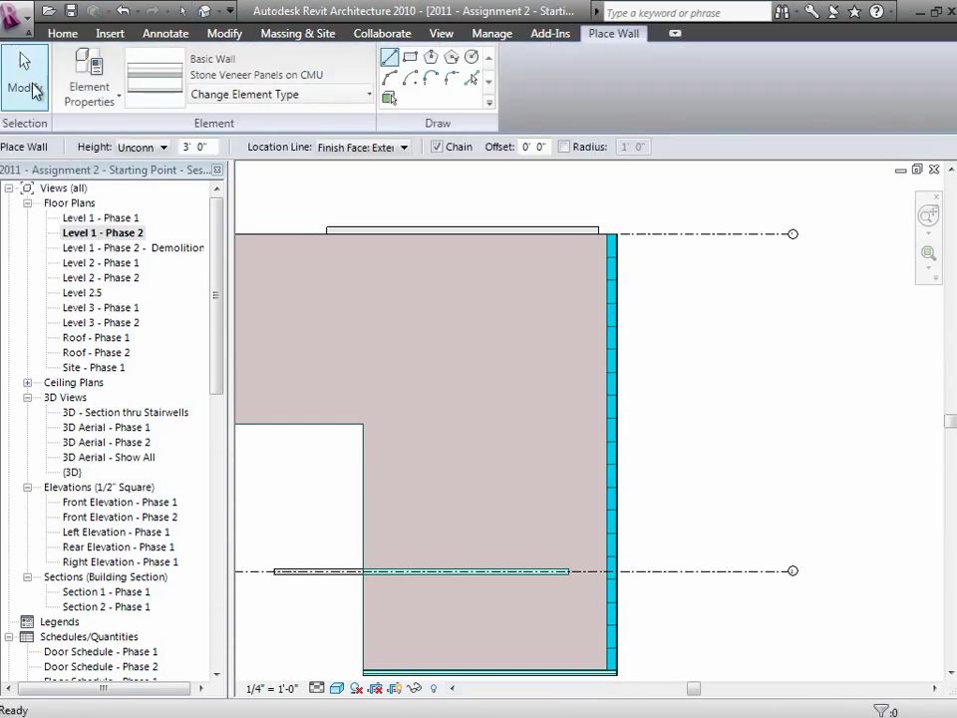
{"action": "left_click", "coordinate": [227, 96]}
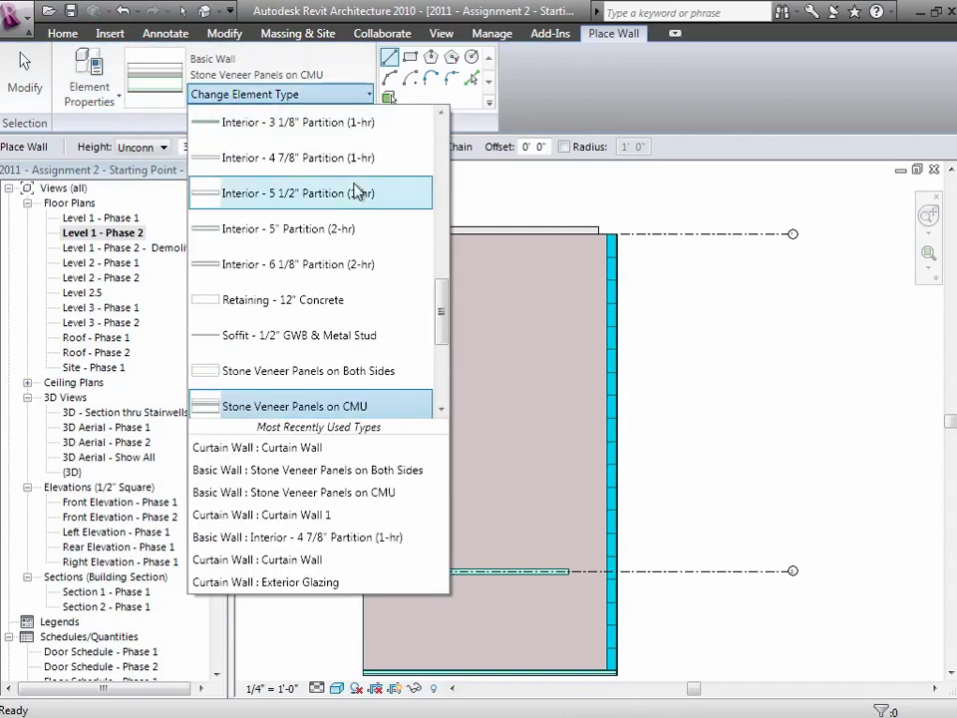
{"action": "left_click", "coordinate": [329, 158]}
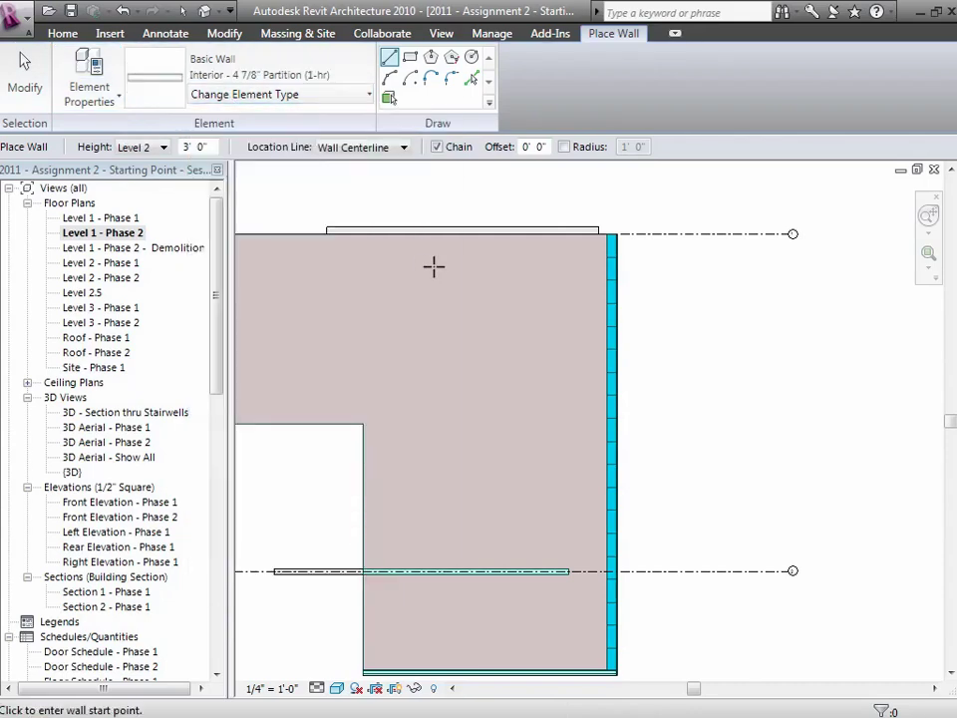
{"action": "left_click", "coordinate": [367, 303]}
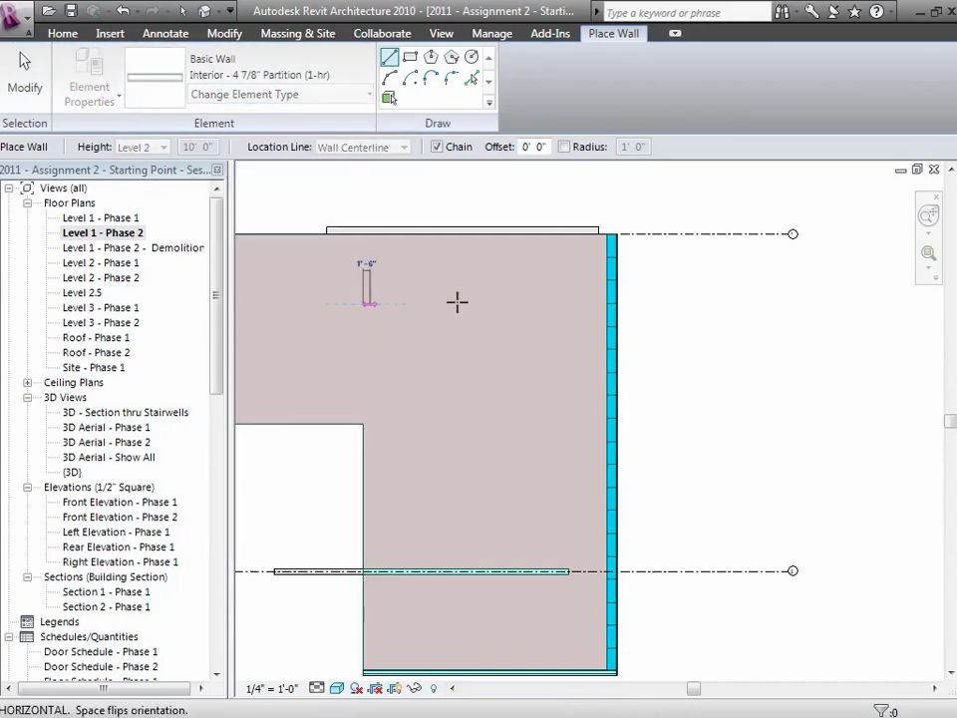
{"action": "left_click", "coordinate": [559, 303]}
{"action": "left_click", "coordinate": [22, 75]}
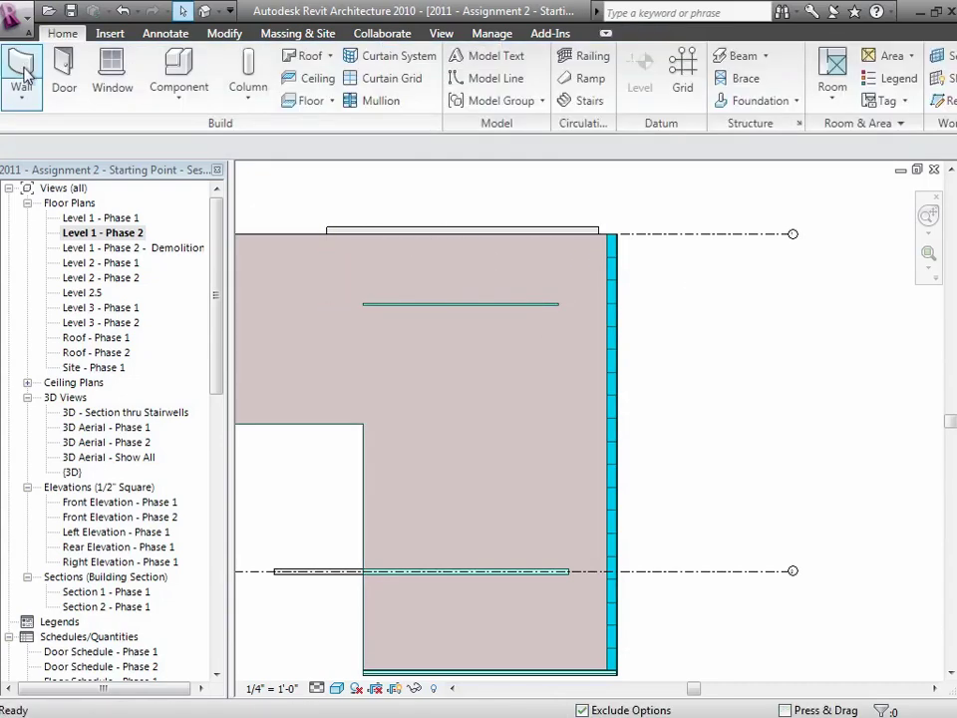
Step: Add three vertical partitions running from the horizontal partition up to the top wall
{"action": "left_click", "coordinate": [20, 97]}
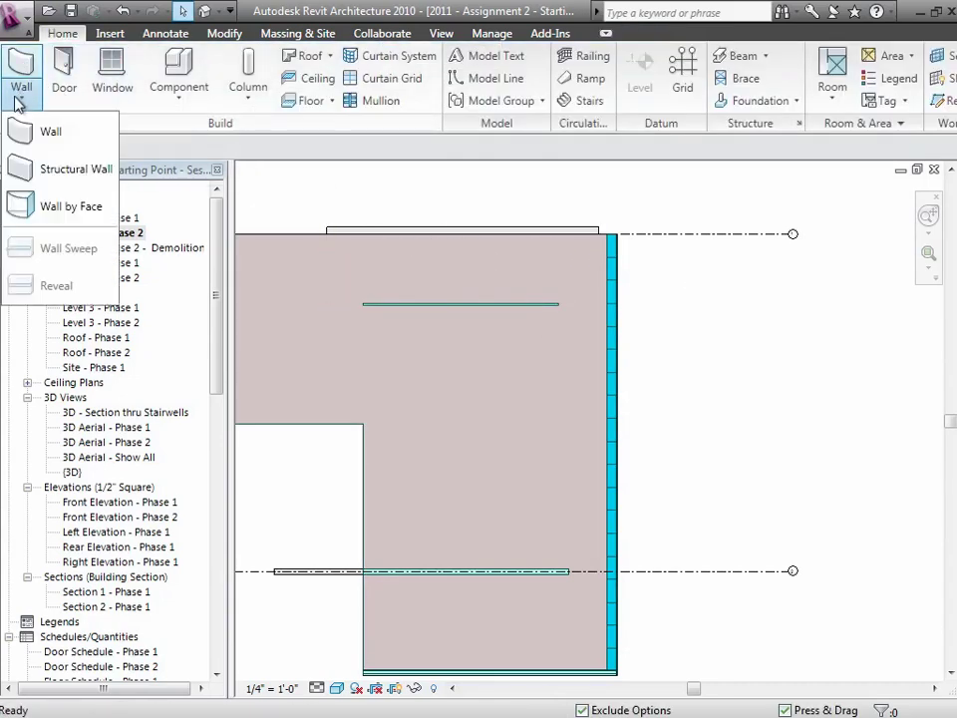
{"action": "left_click", "coordinate": [20, 131]}
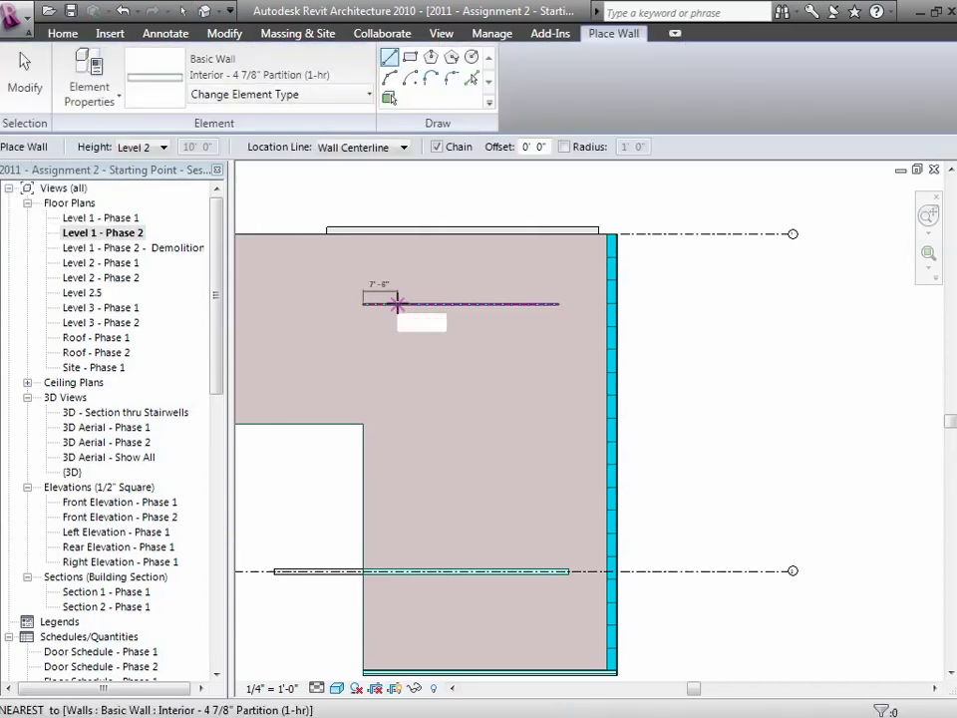
{"action": "left_click", "coordinate": [396, 302]}
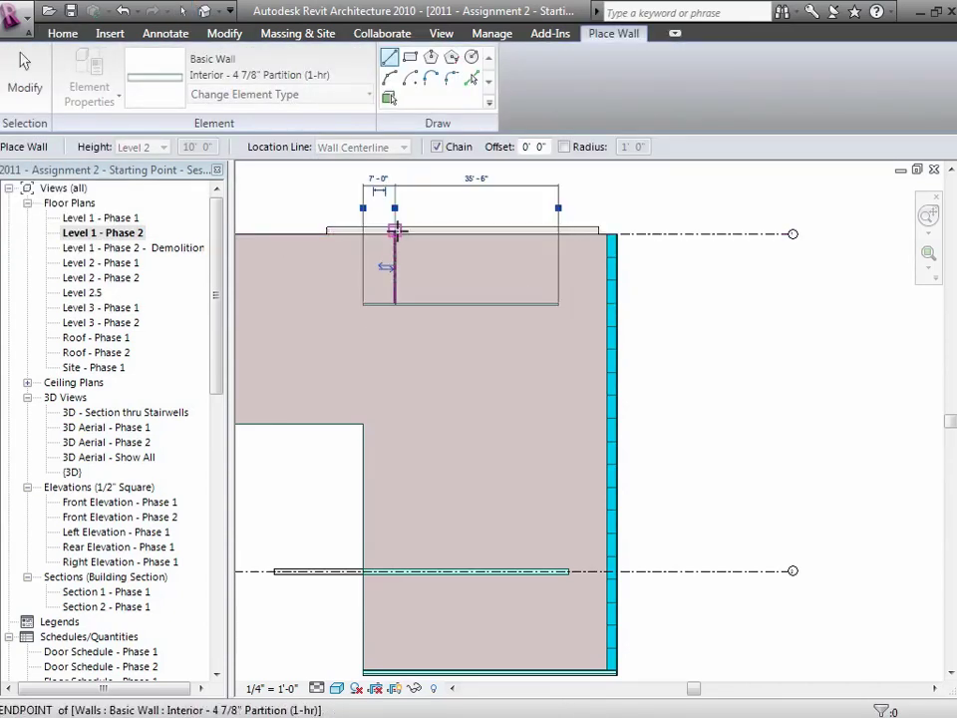
{"action": "left_click", "coordinate": [396, 231]}
{"action": "left_click", "coordinate": [459, 302]}
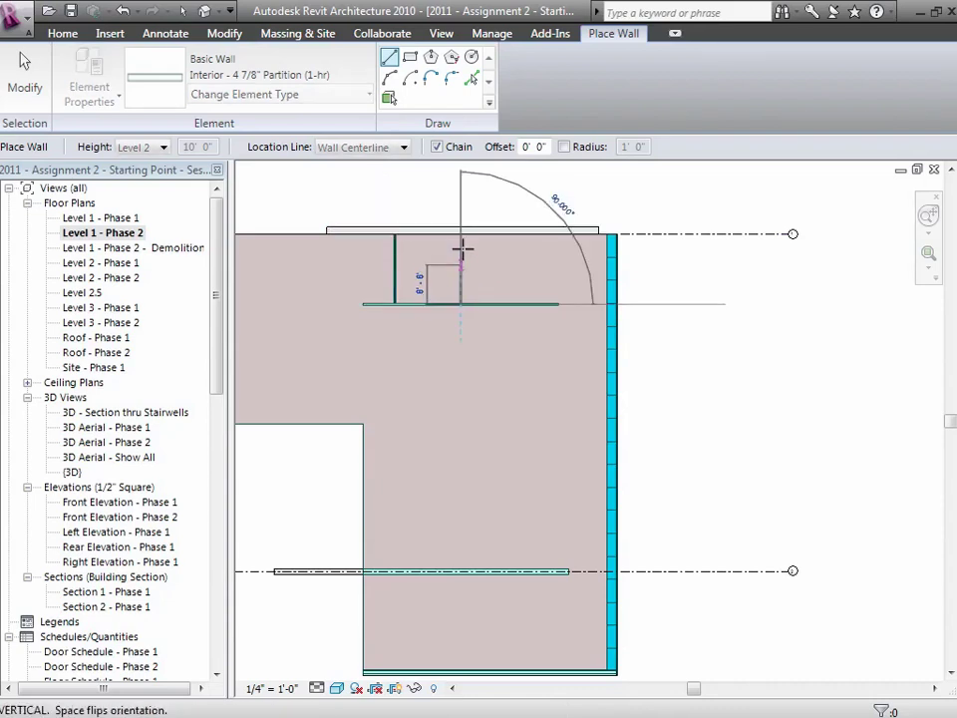
{"action": "left_click", "coordinate": [460, 233]}
{"action": "key", "text": "Escape"}
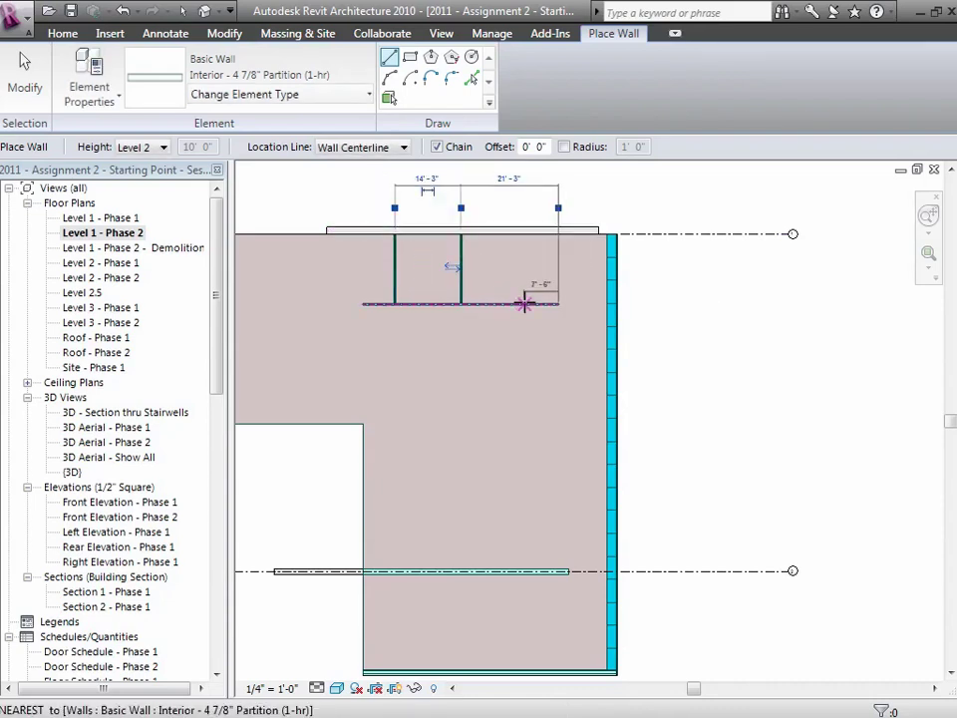
{"action": "left_click", "coordinate": [523, 303]}
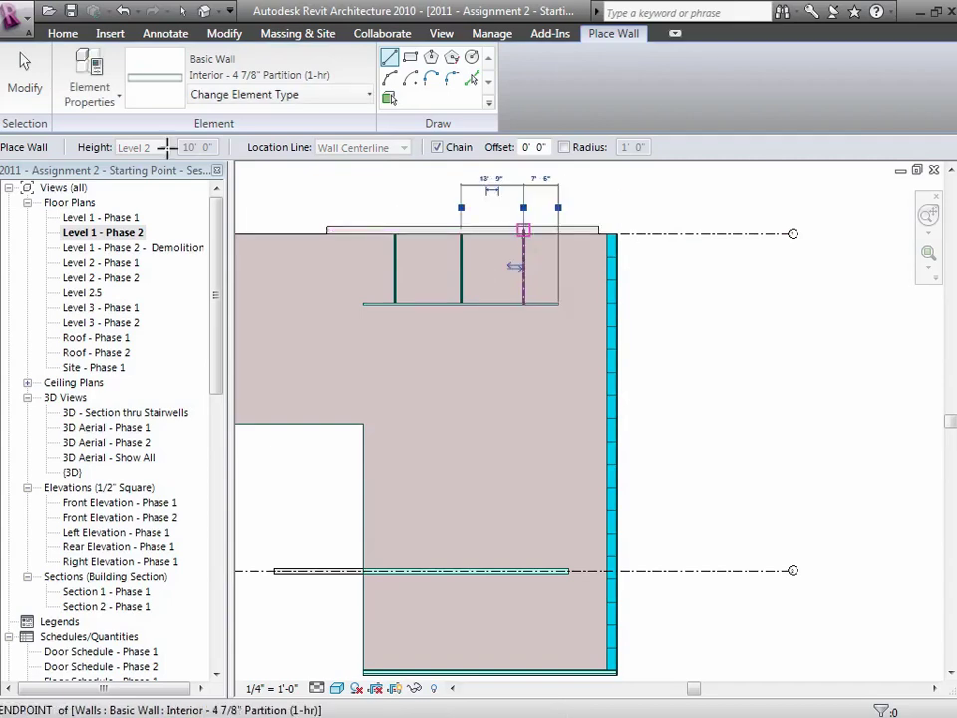
{"action": "left_click", "coordinate": [25, 70]}
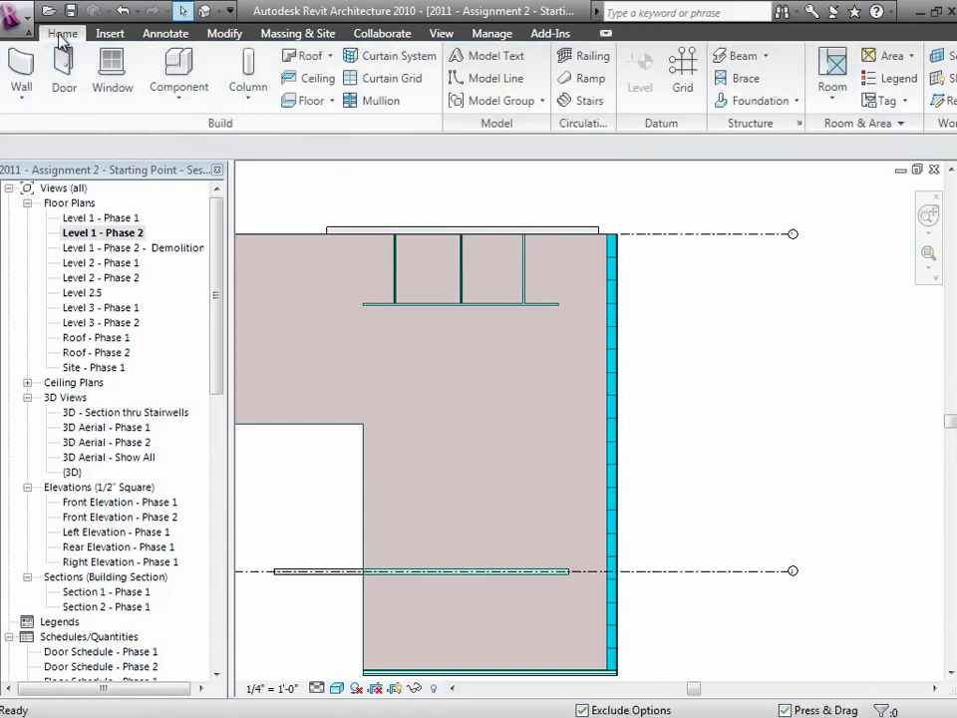
Step: Place two Single-Flush Vision 32" x 84" doors in the horizontal partition, one per small room
{"action": "left_click", "coordinate": [63, 66]}
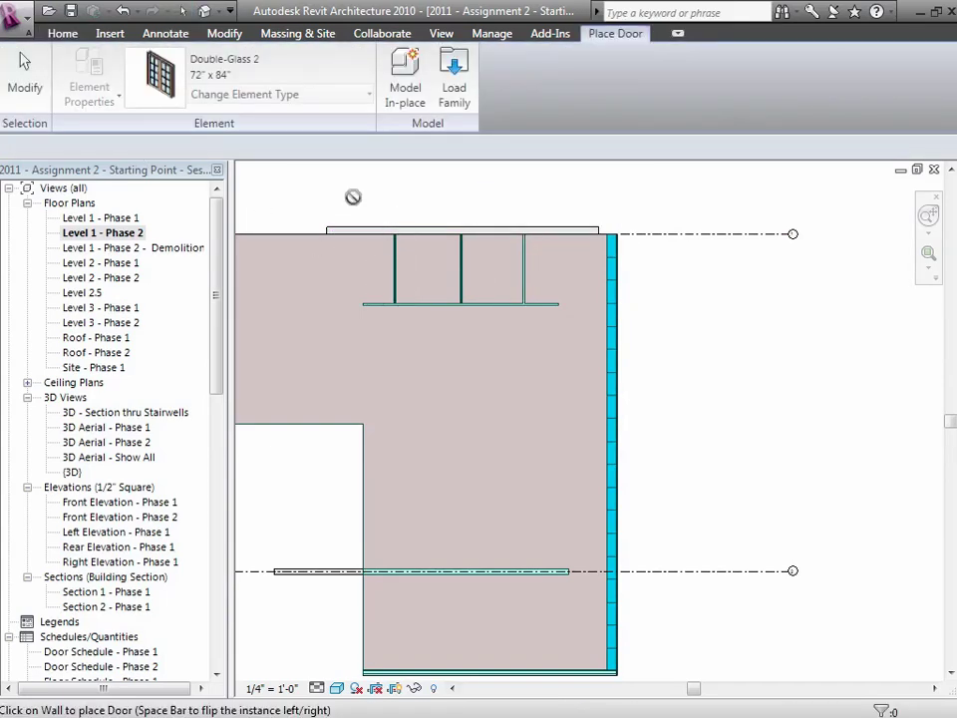
{"action": "left_click", "coordinate": [242, 97]}
{"action": "scroll", "coordinate": [294, 167], "scroll_direction": "up", "scroll_amount": 2}
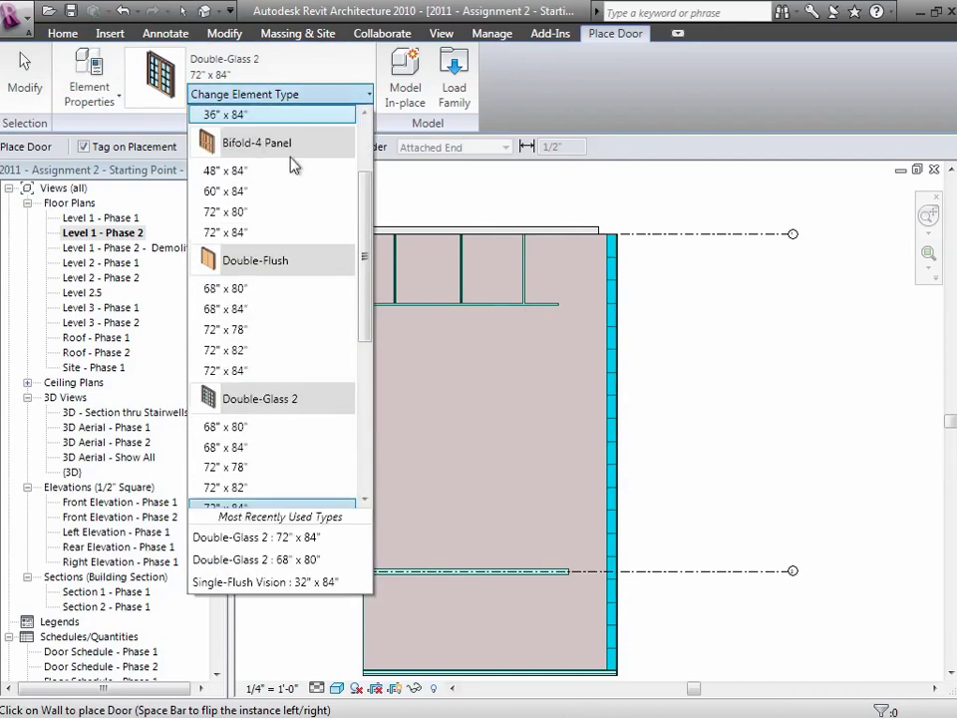
{"action": "left_click_drag", "start_coordinate": [365, 286], "coordinate": [355, 389]}
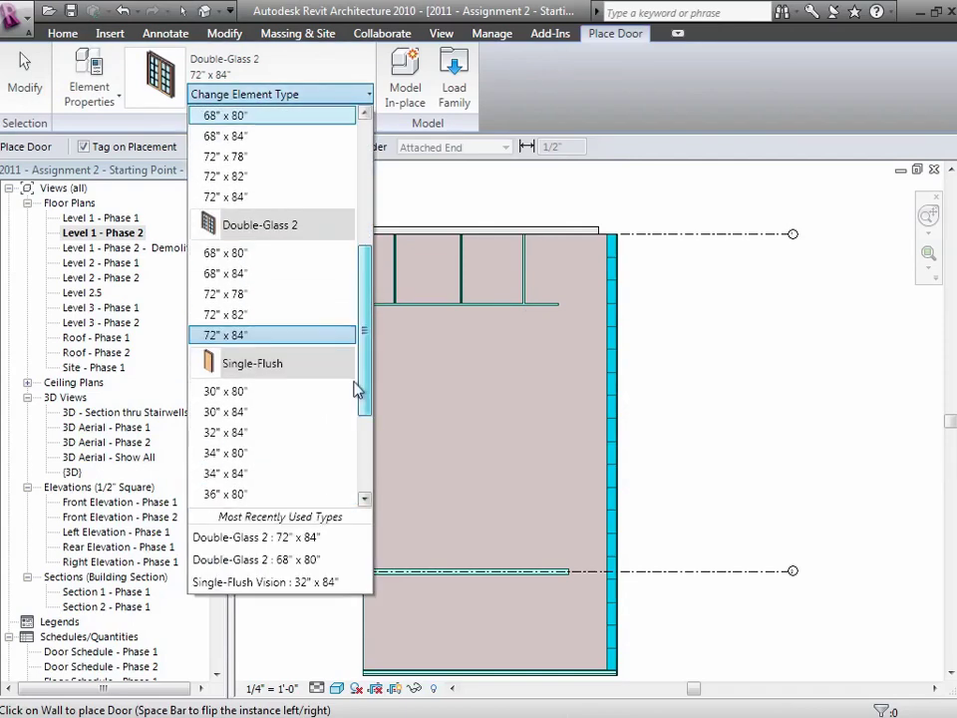
{"action": "scroll", "coordinate": [357, 389], "scroll_direction": "down", "scroll_amount": 2}
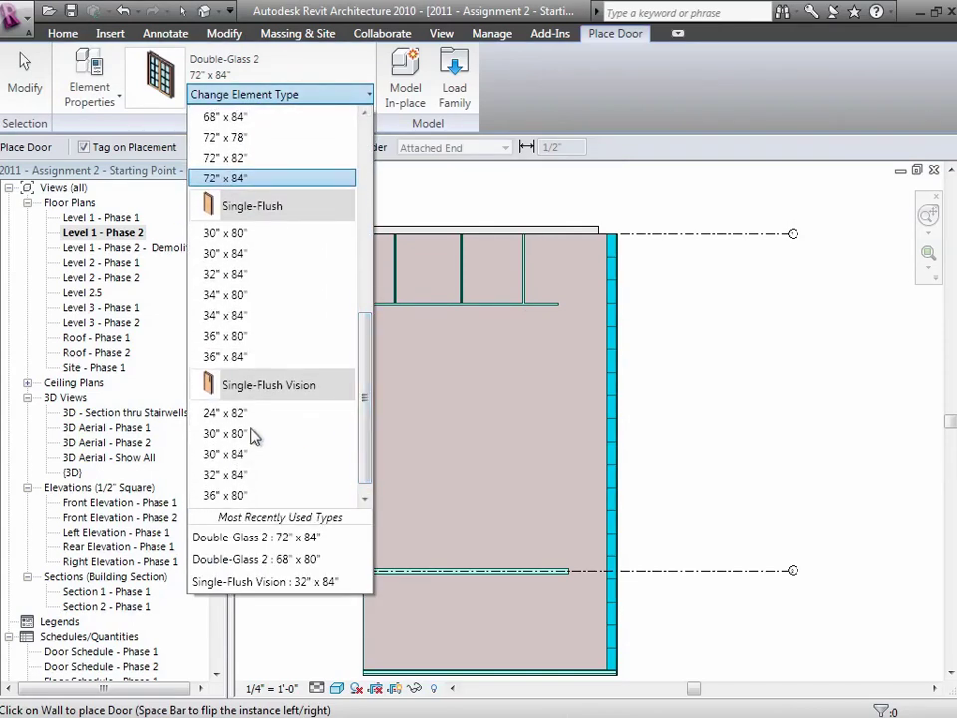
{"action": "left_click", "coordinate": [218, 476]}
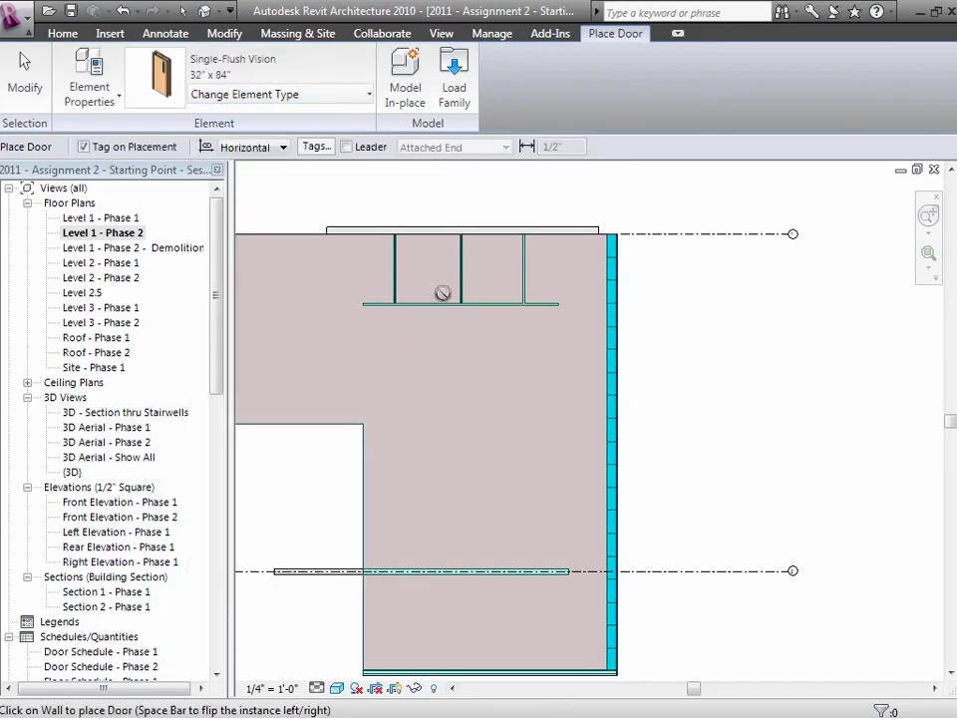
{"action": "left_click", "coordinate": [450, 299]}
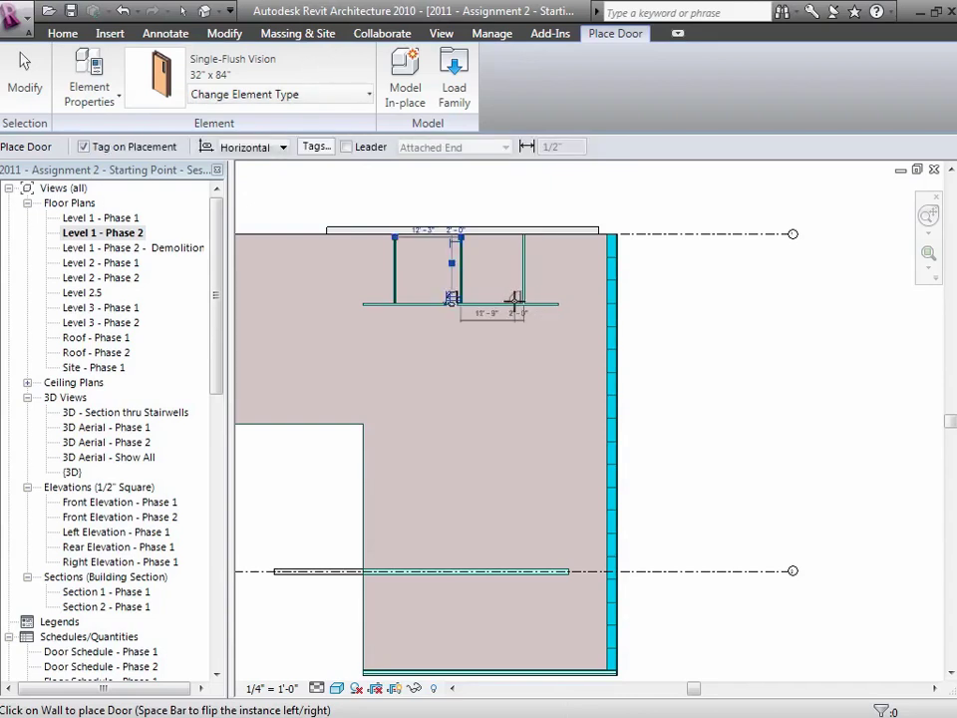
{"action": "left_click", "coordinate": [514, 298]}
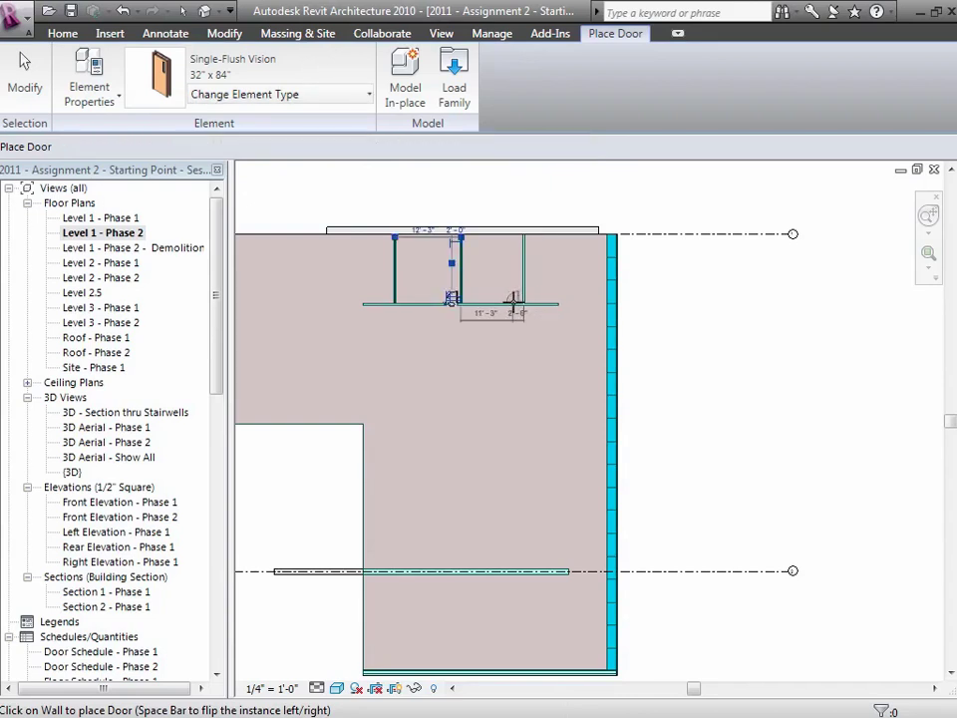
{"action": "left_click", "coordinate": [30, 103]}
Step: Place an Andersen 400 C35 window in the top stone veneer wall of each small room
{"action": "left_click", "coordinate": [110, 88]}
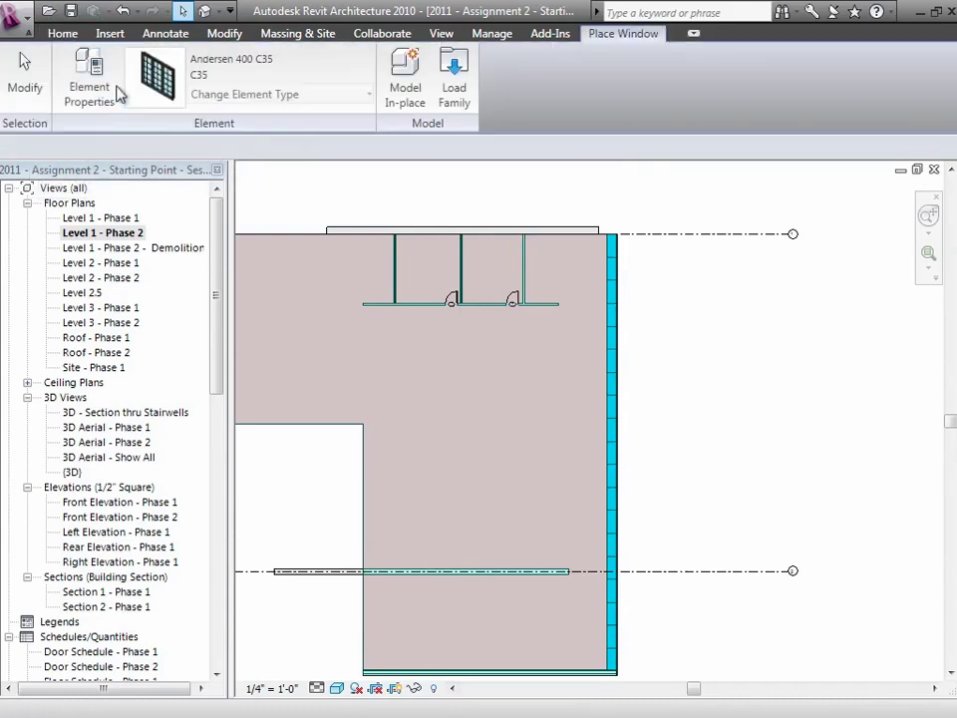
{"action": "left_click", "coordinate": [427, 232]}
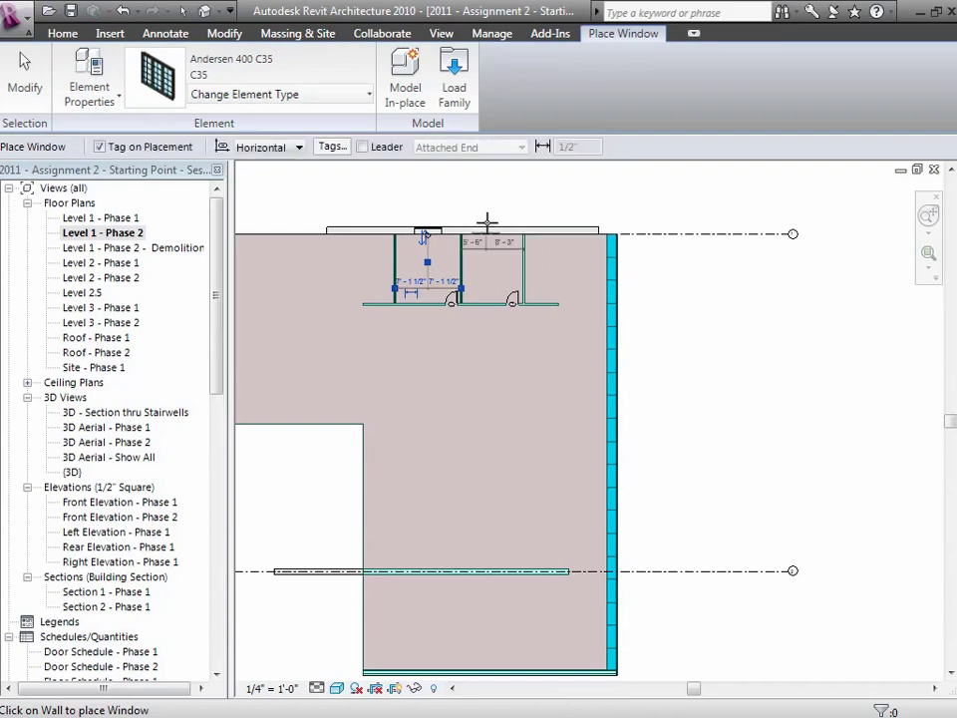
{"action": "left_click", "coordinate": [488, 222]}
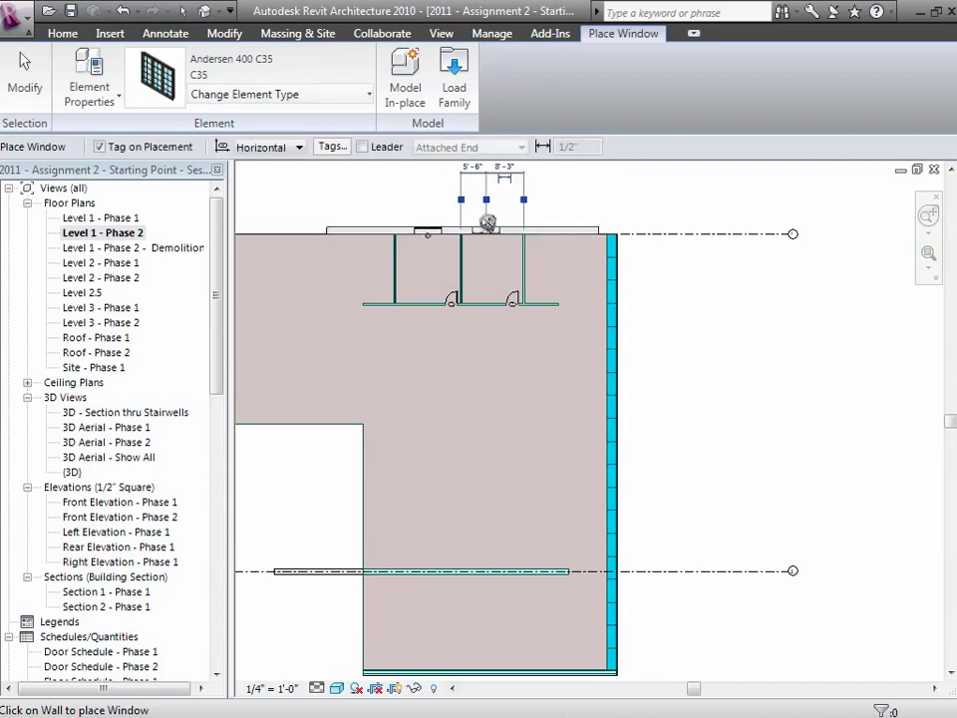
{"action": "left_click", "coordinate": [45, 84]}
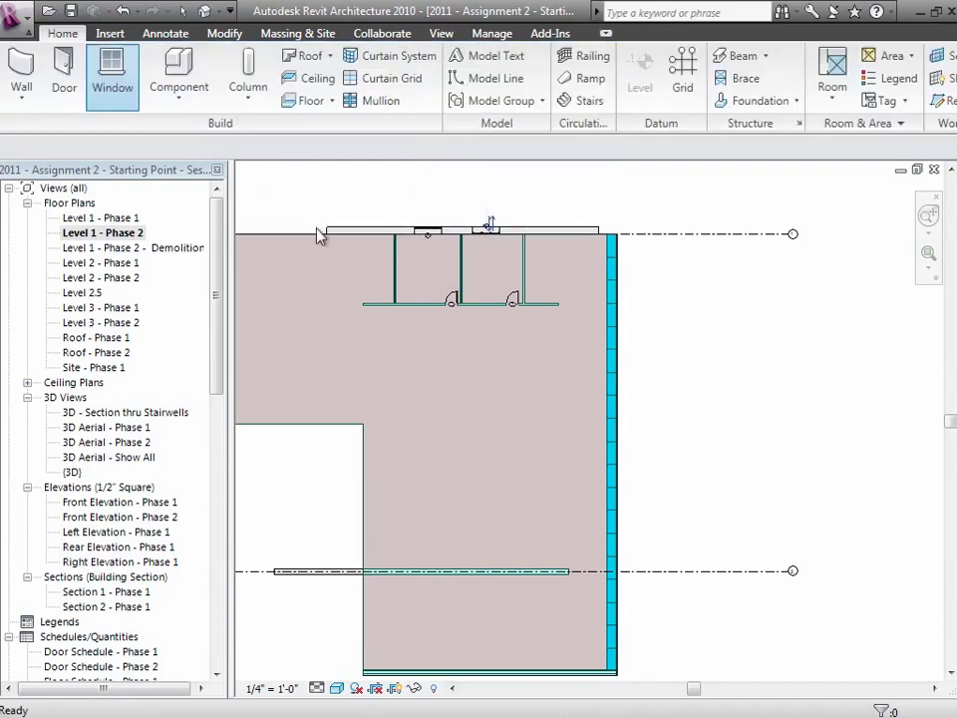
{"action": "left_click", "coordinate": [432, 240]}
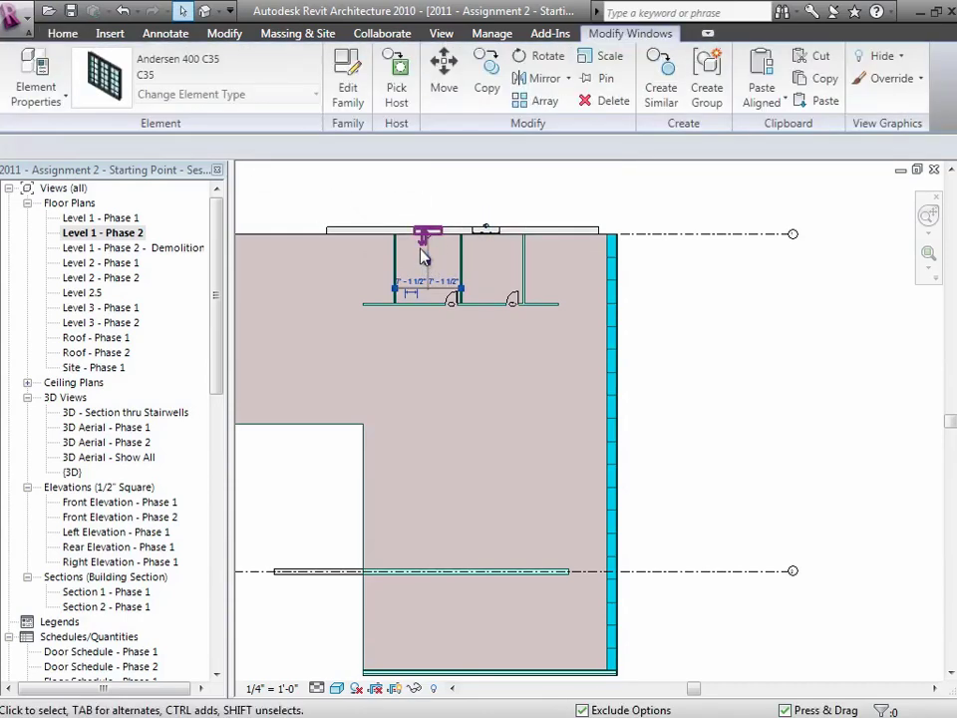
{"action": "key", "text": "Escape"}
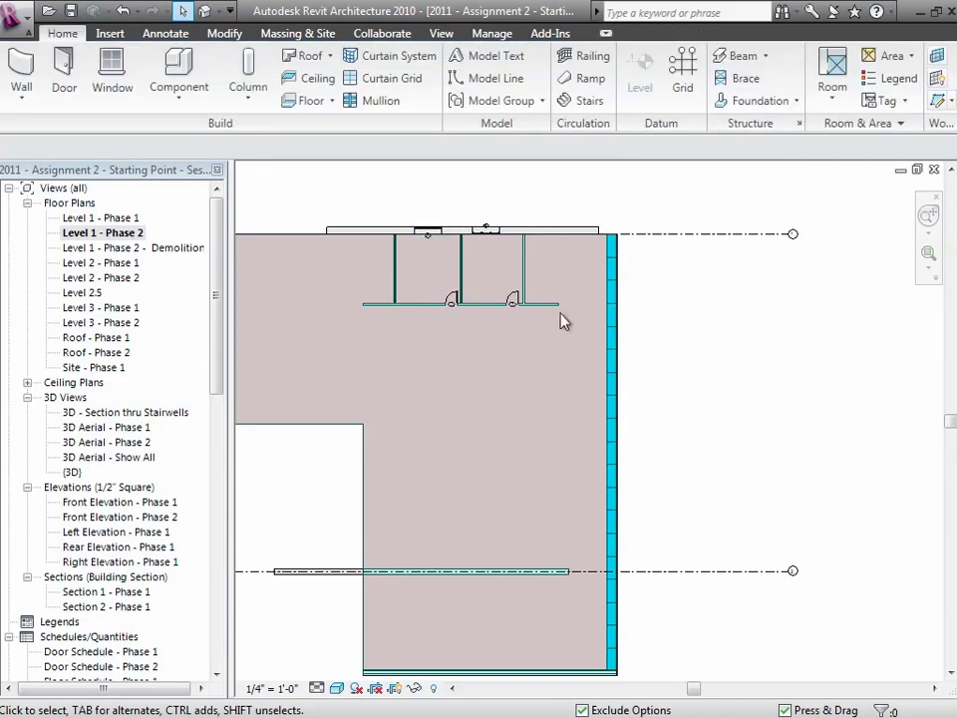
{"action": "left_click", "coordinate": [930, 255]}
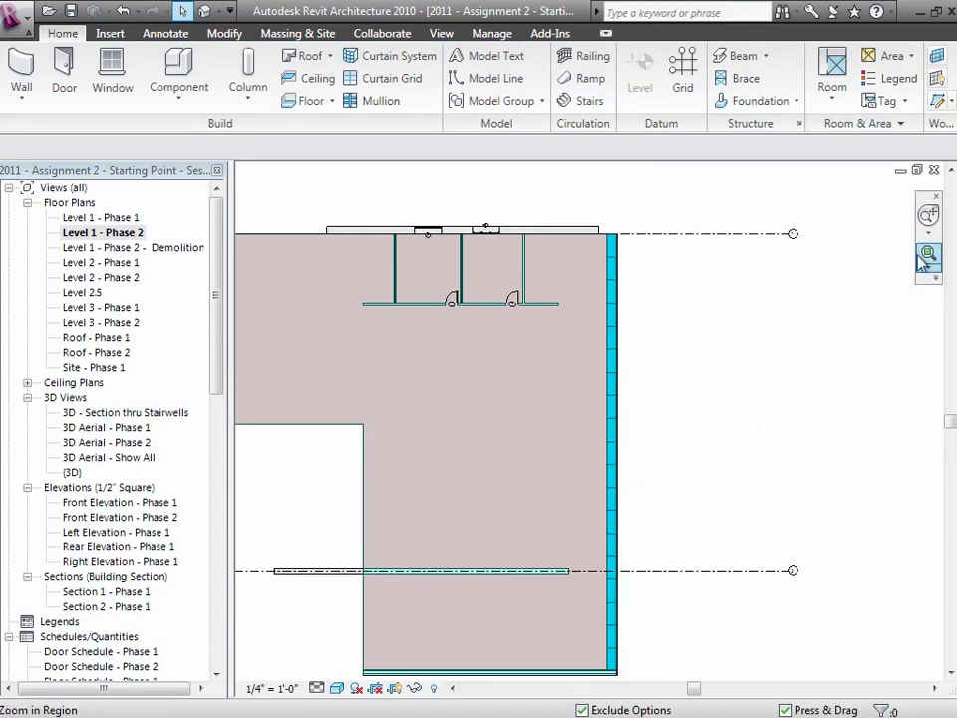
{"action": "left_click_drag", "start_coordinate": [375, 207], "coordinate": [528, 328]}
{"action": "left_click", "coordinate": [497, 272]}
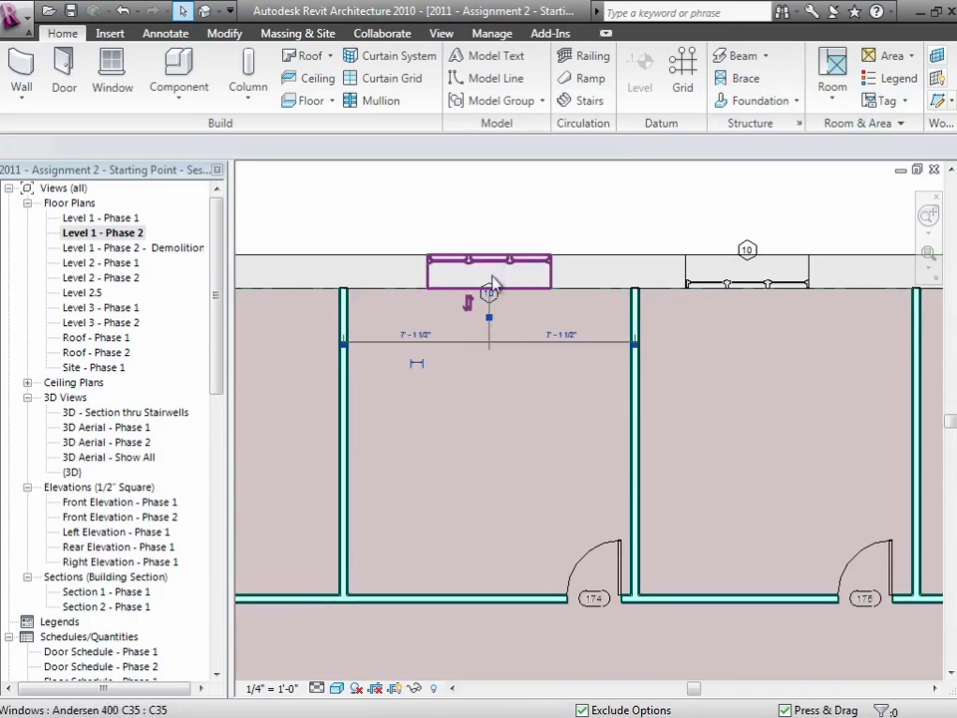
{"action": "left_click", "coordinate": [434, 242]}
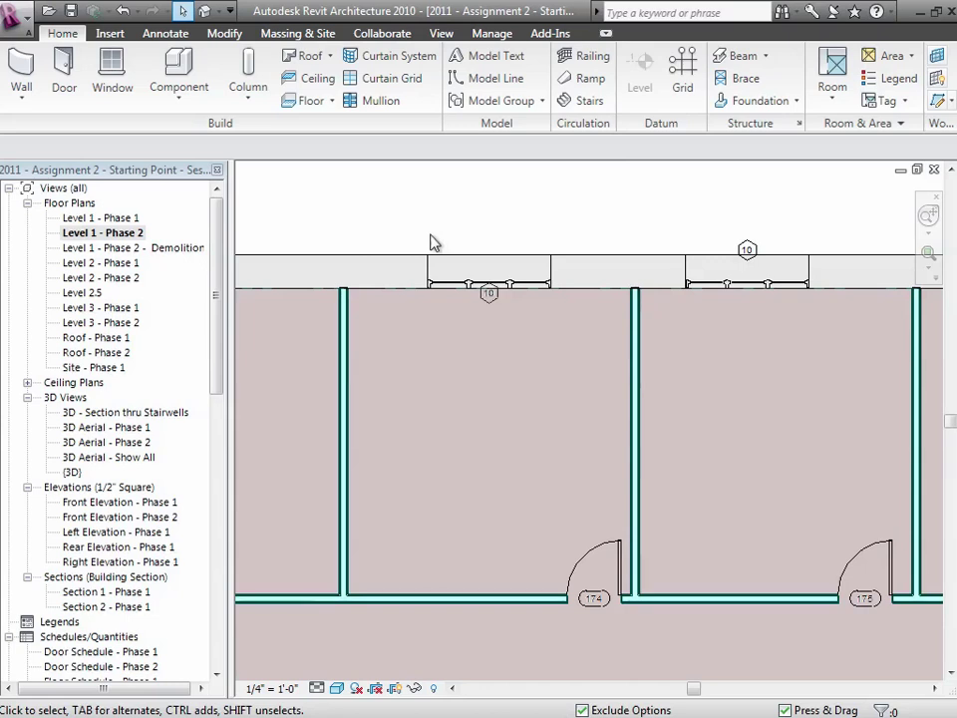
{"action": "key", "text": "z"}
{"action": "key", "text": "o"}
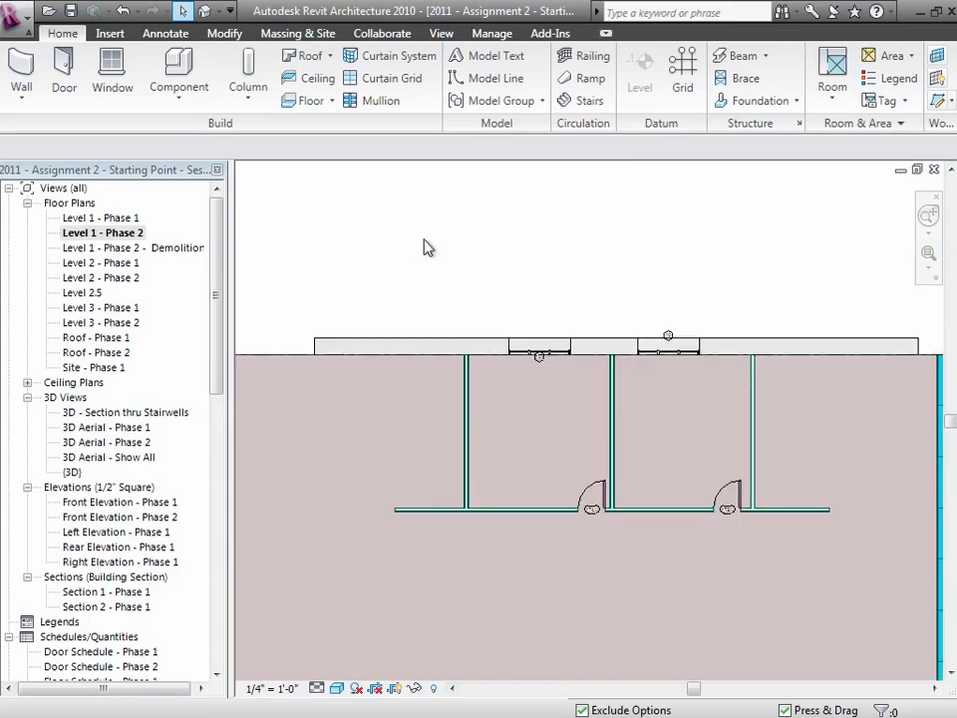
Step: Set the top stone wall's Top Constraint to Up to level: Level 2, raising it to 10' 0"
{"action": "left_click", "coordinate": [341, 343]}
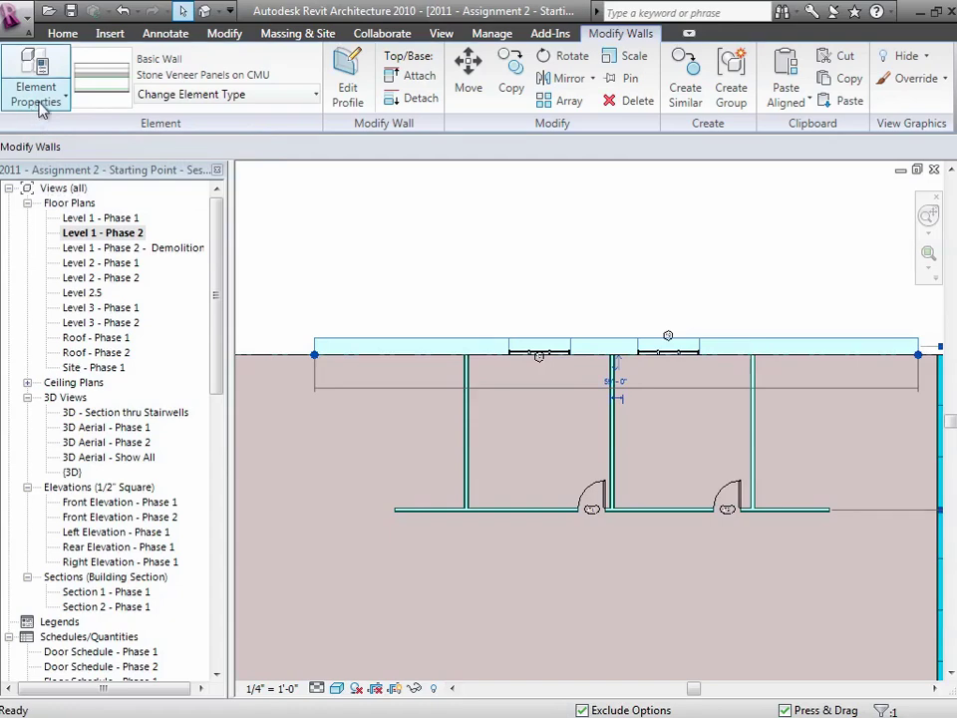
{"action": "left_click", "coordinate": [38, 102]}
{"action": "left_click", "coordinate": [44, 132]}
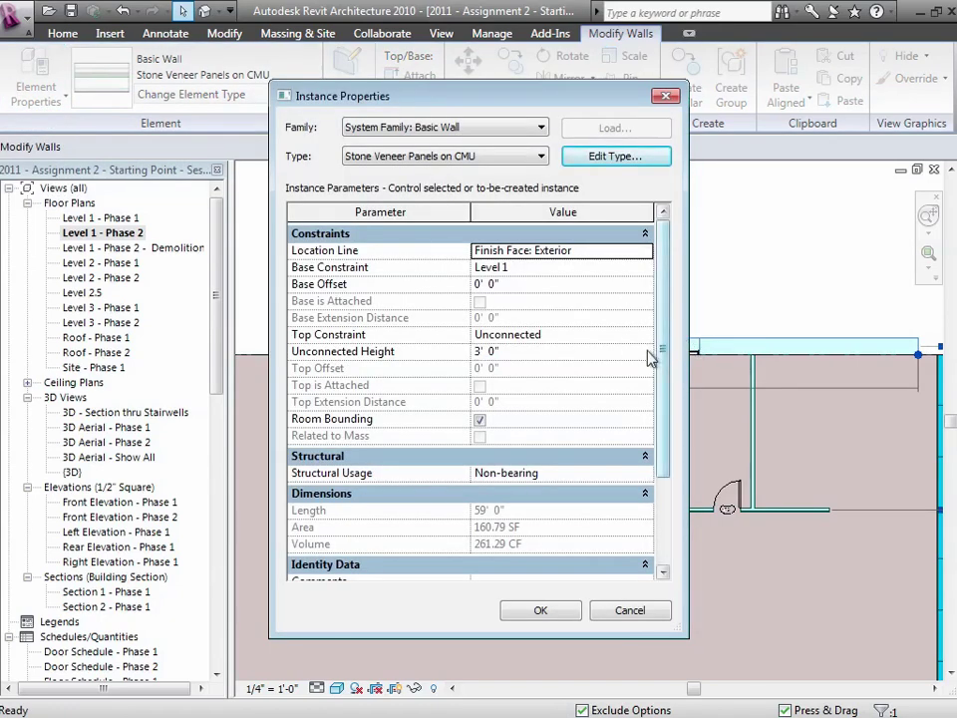
{"action": "left_click", "coordinate": [648, 353]}
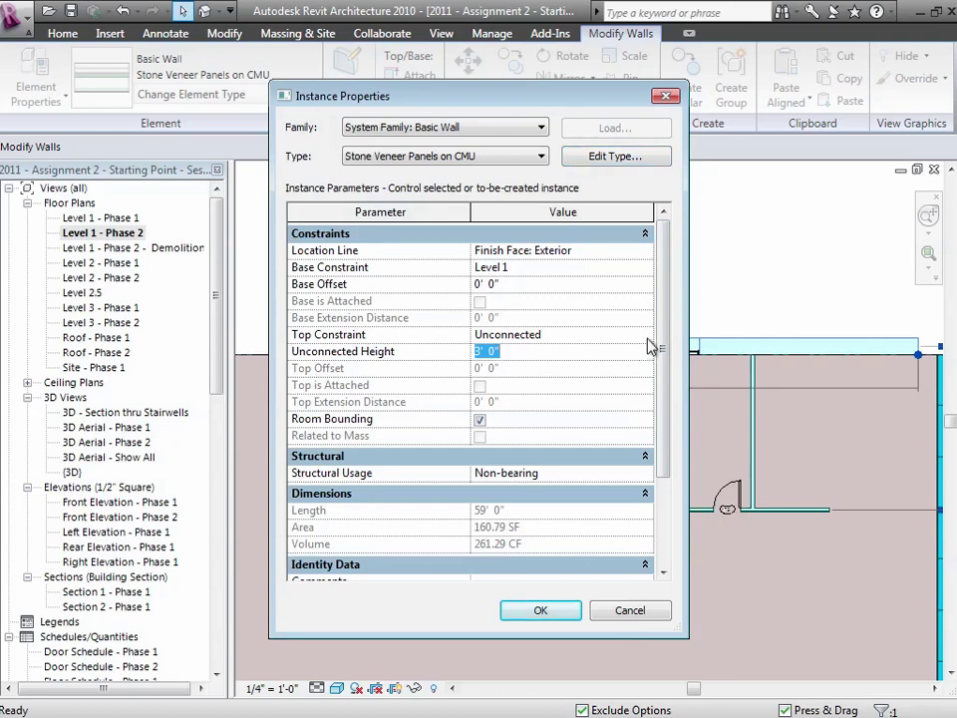
{"action": "left_click", "coordinate": [646, 336]}
{"action": "left_click", "coordinate": [544, 377]}
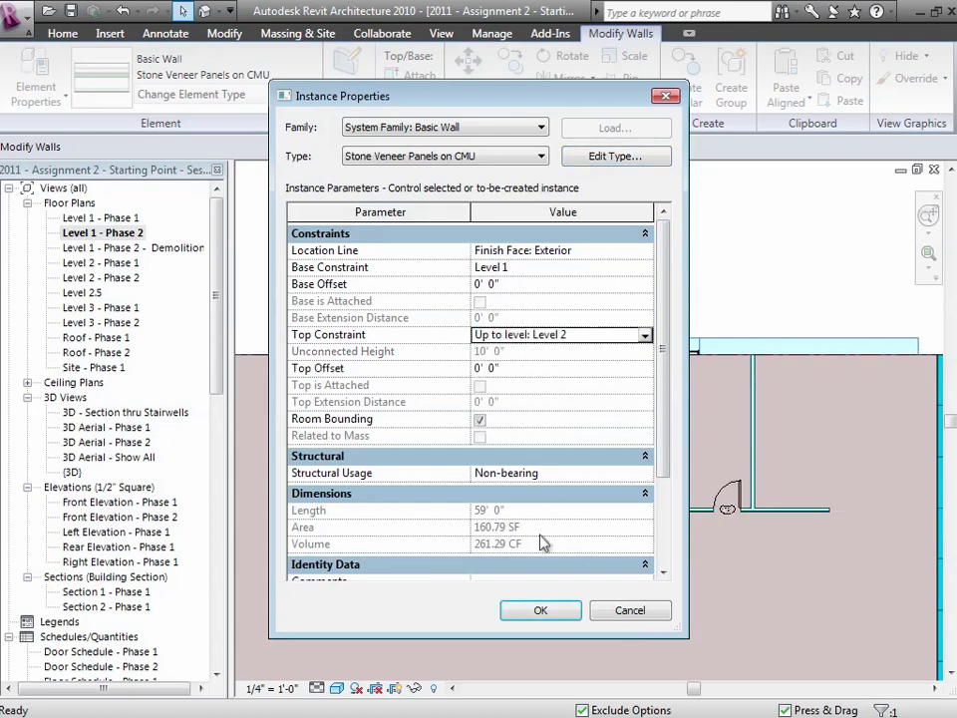
{"action": "left_click", "coordinate": [540, 611]}
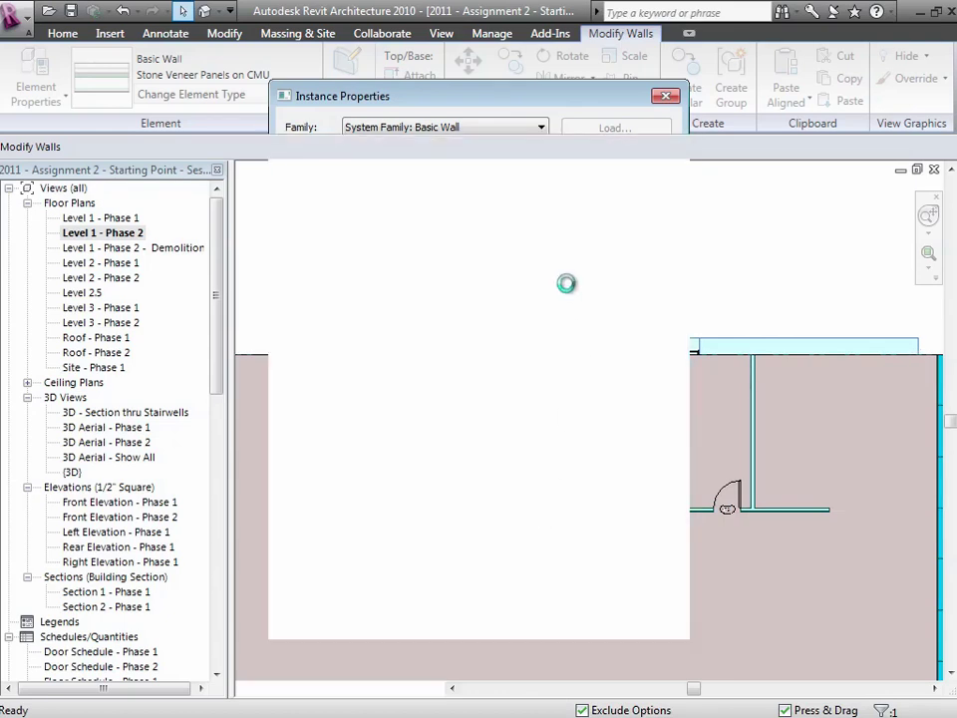
{"action": "key", "text": "Escape"}
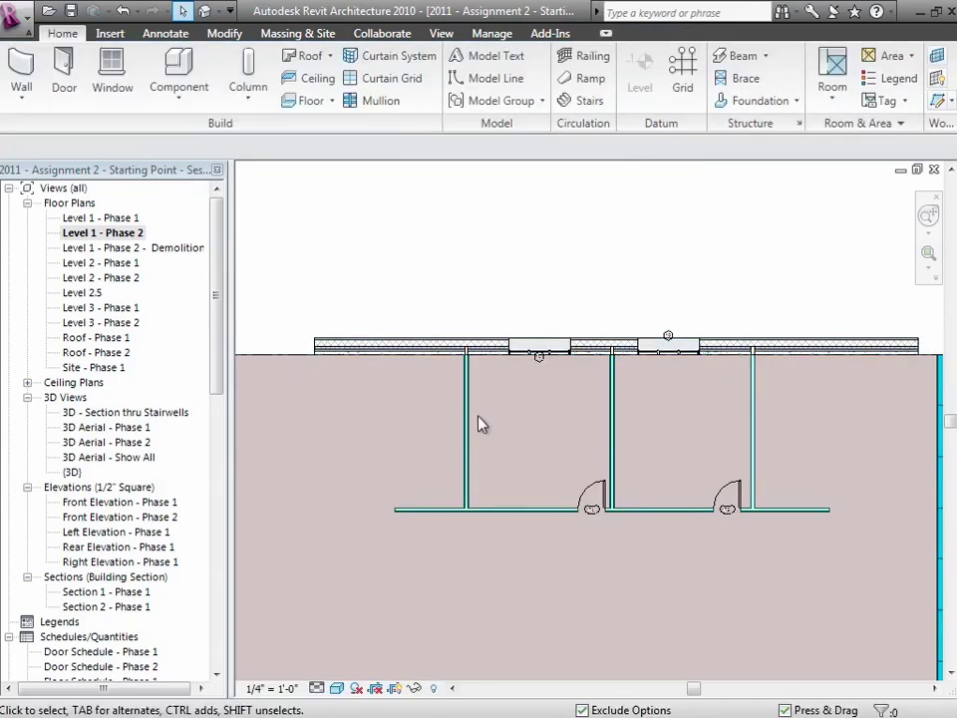
{"action": "left_click", "coordinate": [468, 426]}
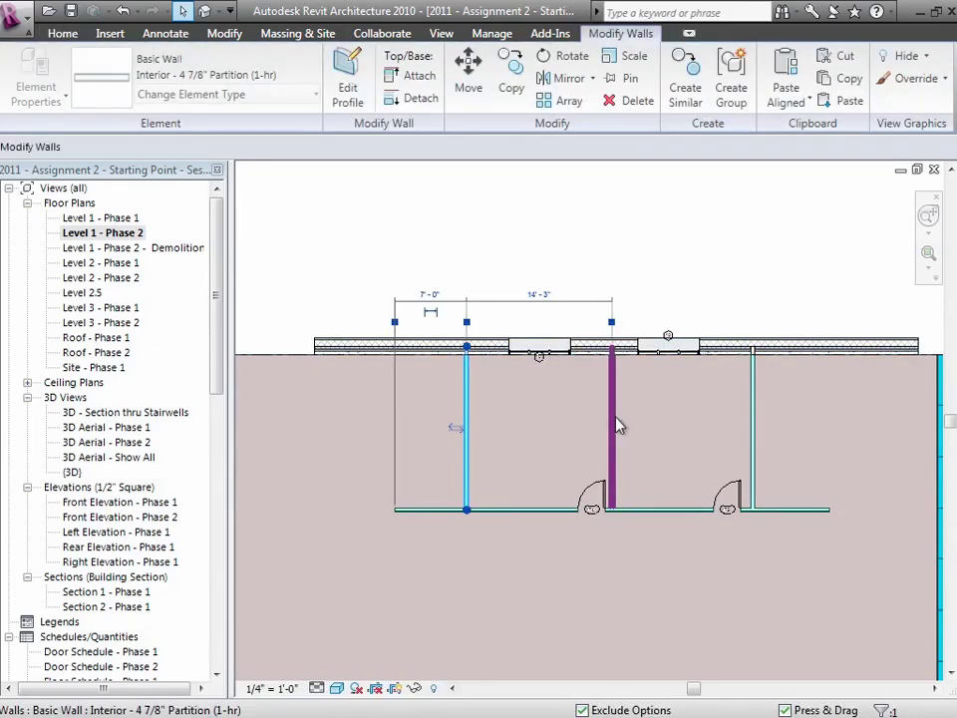
{"action": "left_click", "coordinate": [755, 429], "text": "ctrl"}
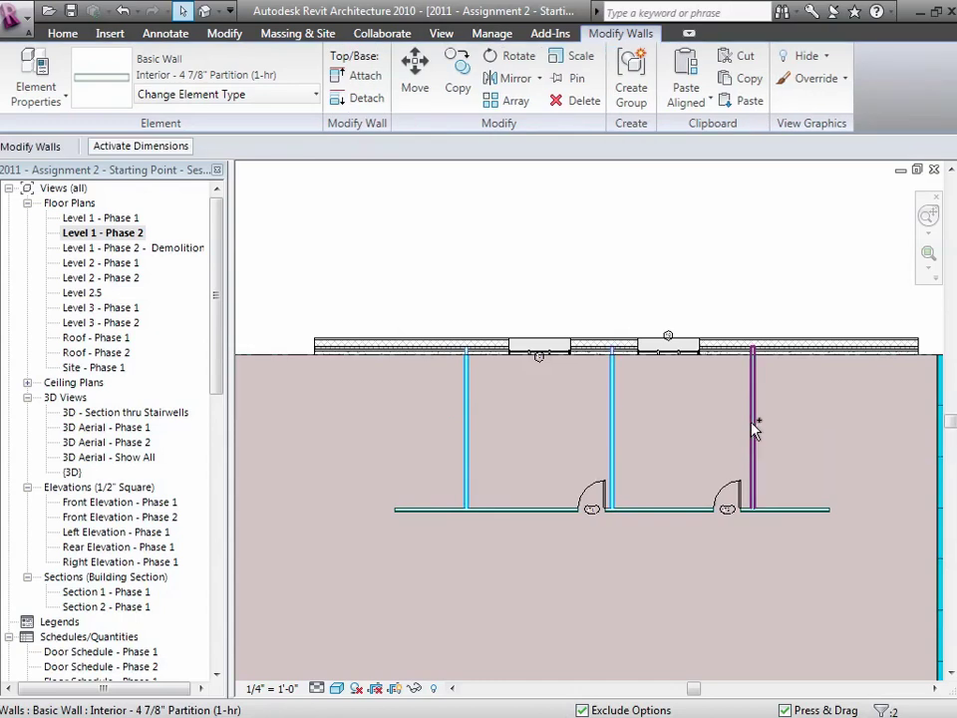
{"action": "left_click", "coordinate": [655, 517], "text": "ctrl"}
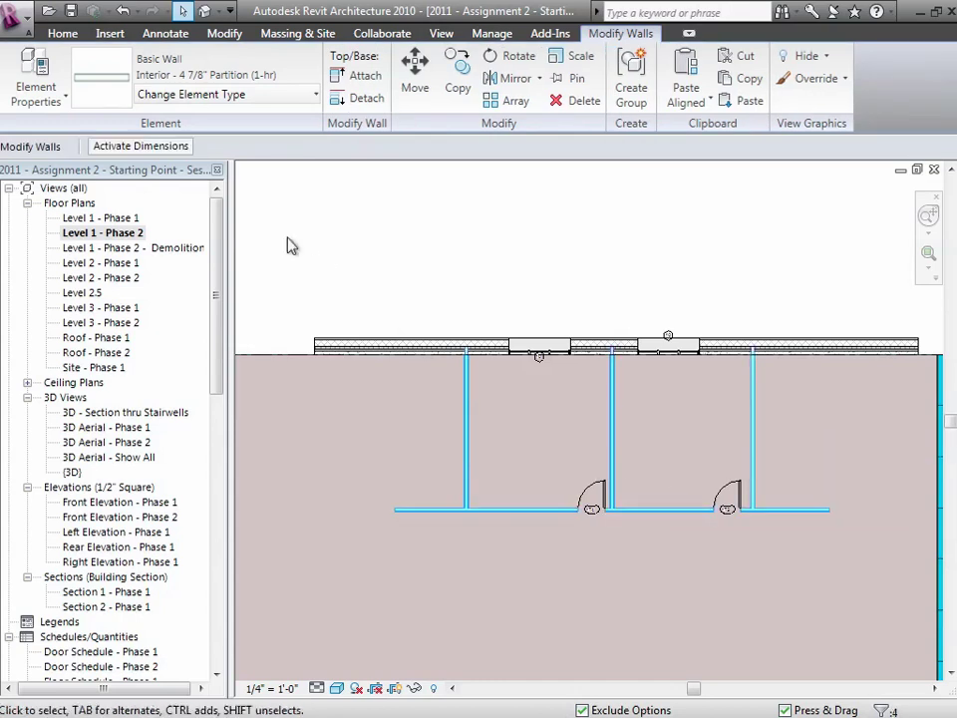
{"action": "left_click", "coordinate": [62, 100]}
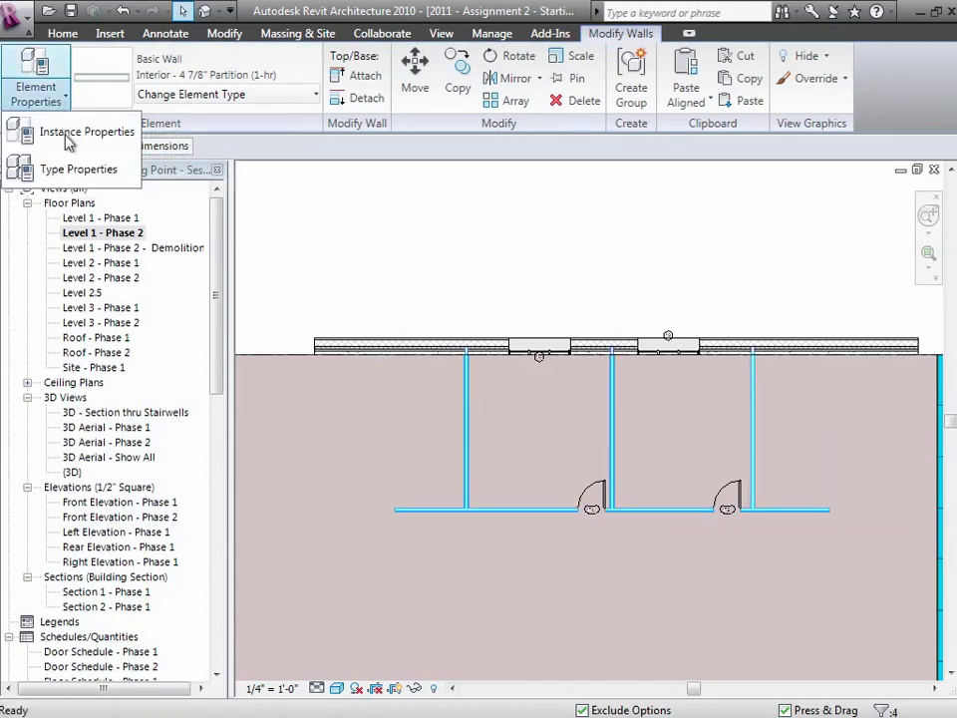
{"action": "left_click", "coordinate": [118, 153]}
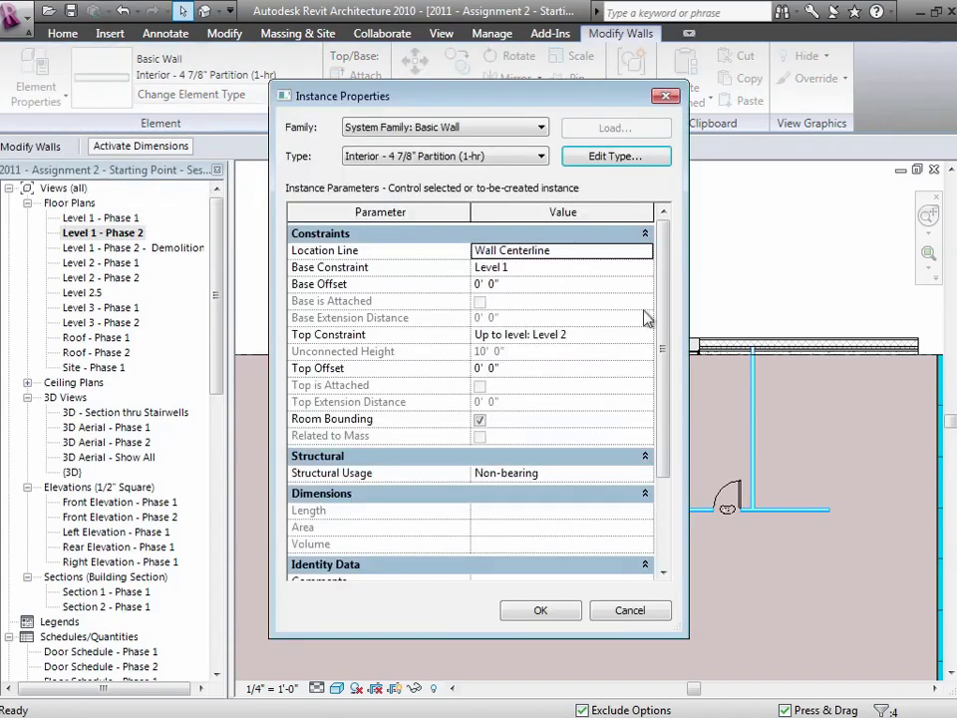
{"action": "left_click", "coordinate": [554, 610]}
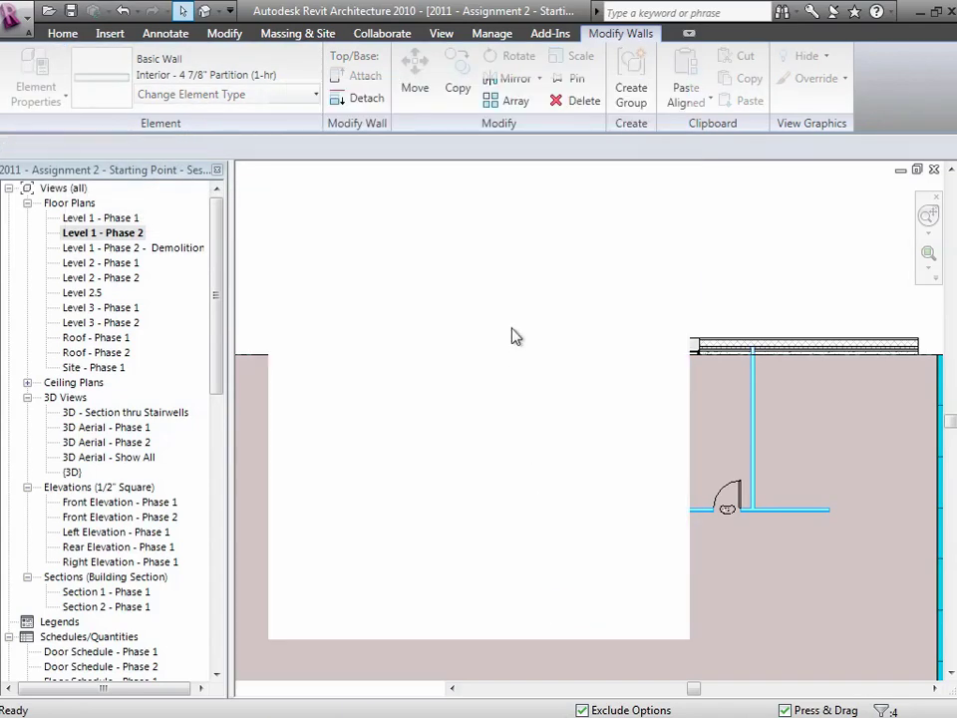
Step: Open the Level 2 - Phase 2 floor plan and zoom into the upper-right area with the two small rooms
{"action": "left_click", "coordinate": [393, 254]}
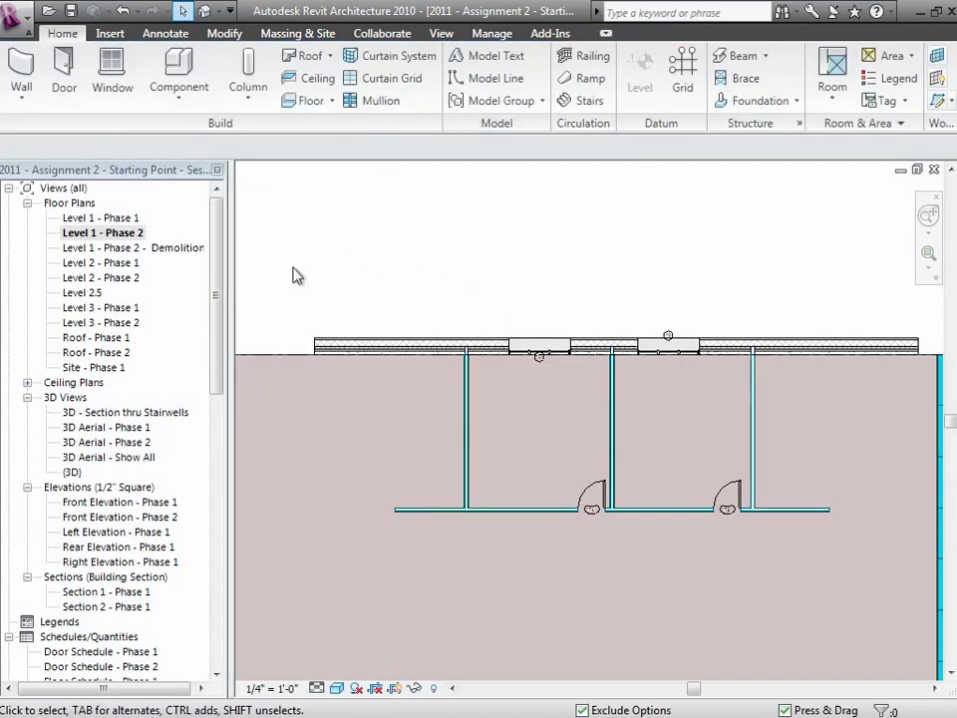
{"action": "double_click", "coordinate": [127, 278]}
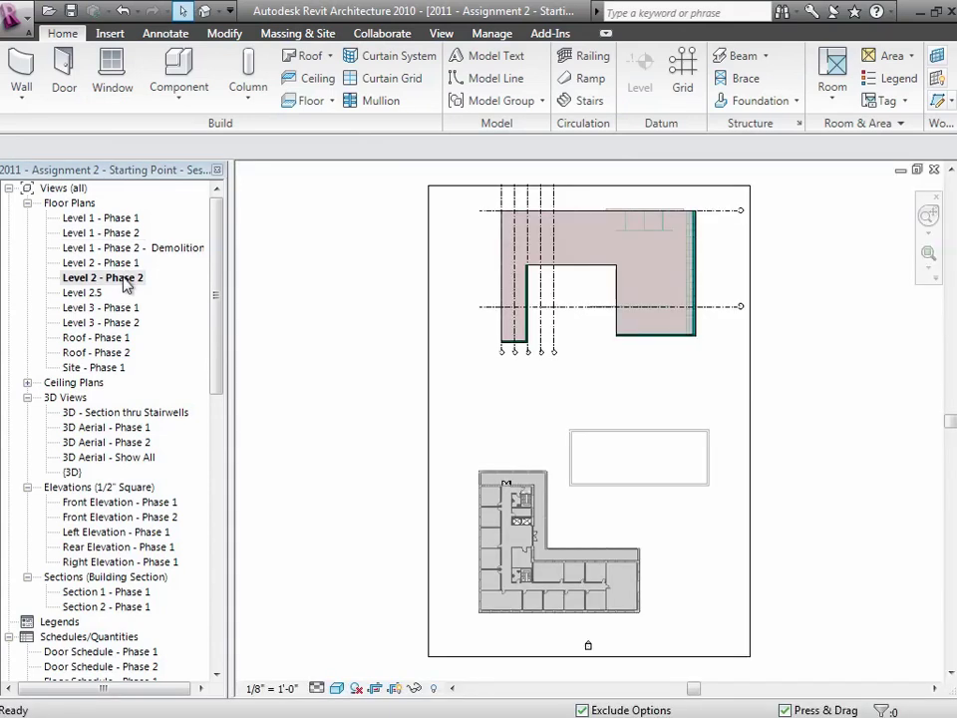
{"action": "left_click", "coordinate": [928, 254]}
{"action": "left_click_drag", "start_coordinate": [596, 199], "coordinate": [726, 282]}
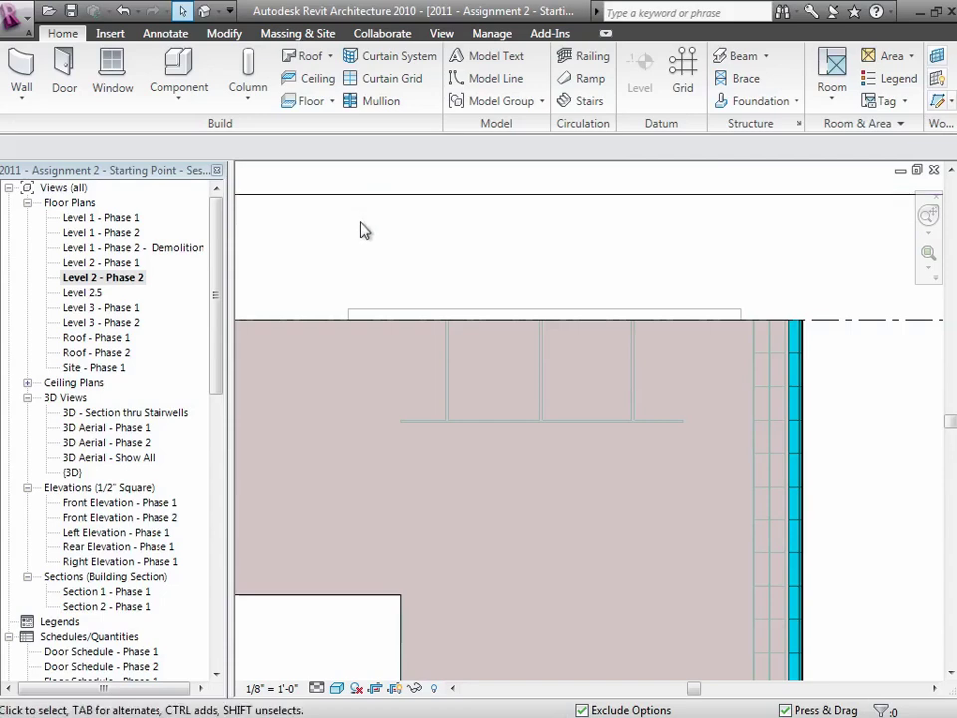
Step: Set the Level 2 - Phase 2 view's underlay to Level 1 in its view properties
{"action": "left_click", "coordinate": [441, 33]}
{"action": "left_click", "coordinate": [33, 96]}
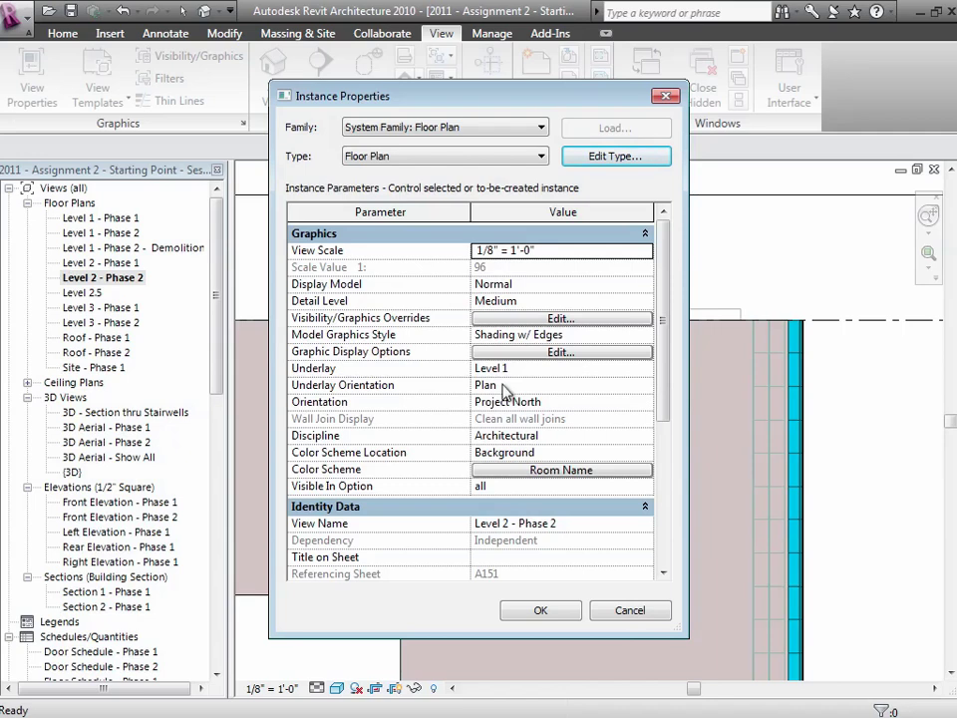
{"action": "left_click", "coordinate": [539, 612]}
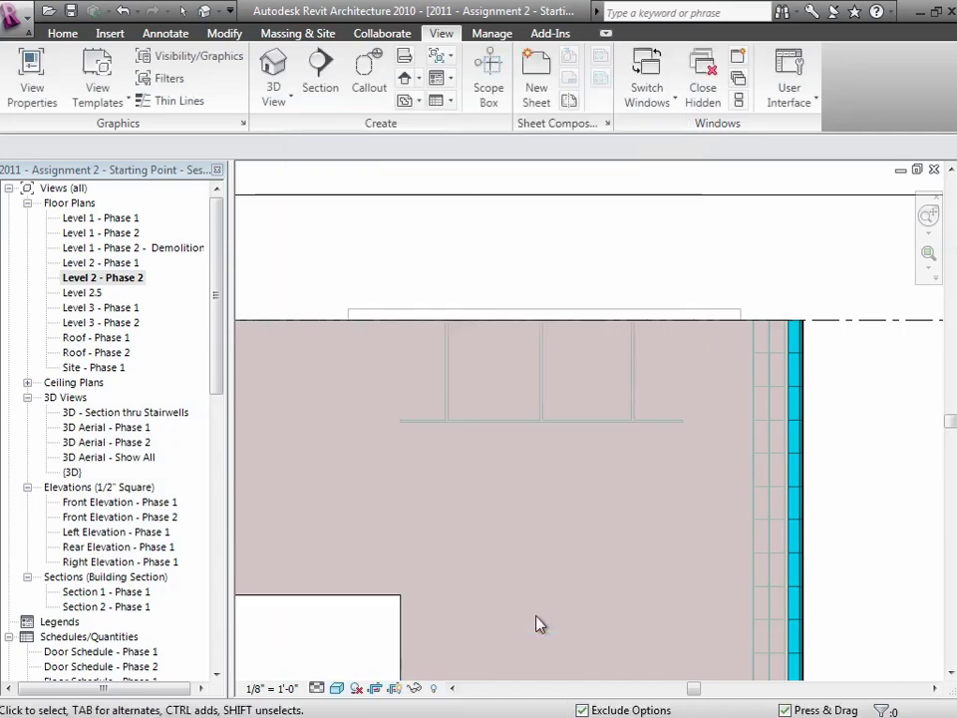
{"action": "left_click", "coordinate": [62, 34]}
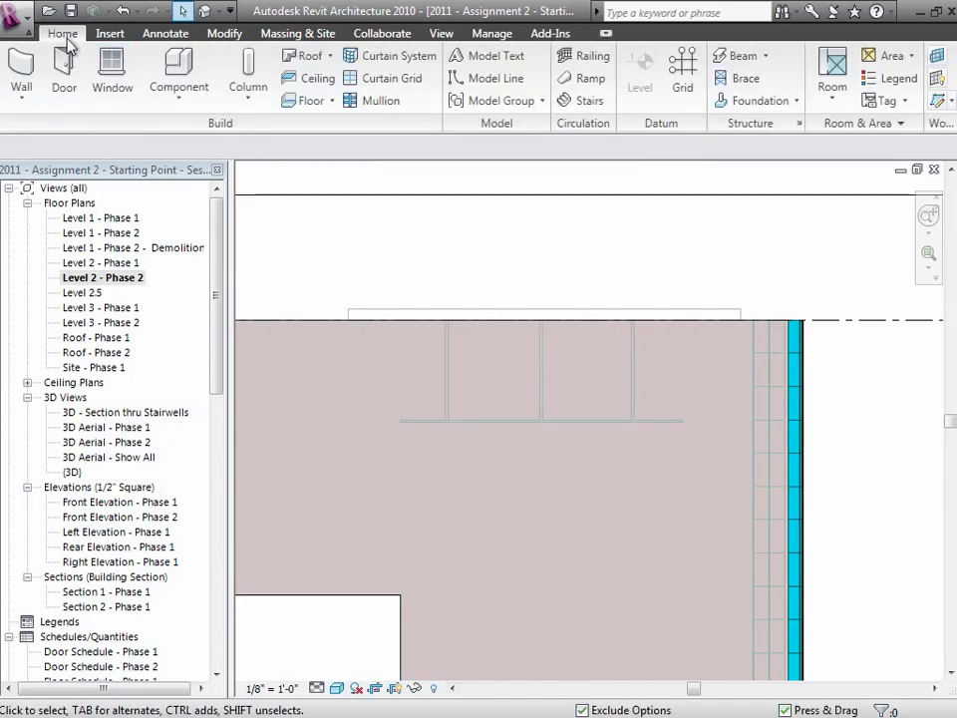
Step: Draw an 11'-8" Interior 4 7/8" Partition (1-hr) wall along the plan's lower wall line
{"action": "left_click", "coordinate": [30, 75]}
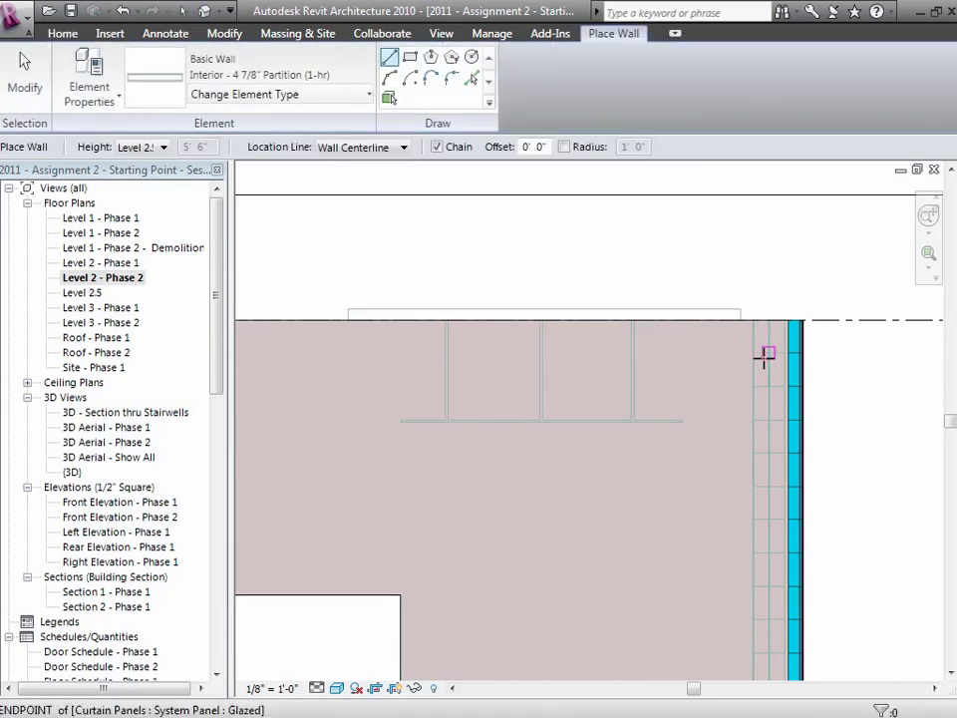
{"action": "left_click", "coordinate": [929, 253]}
{"action": "left_click_drag", "start_coordinate": [336, 298], "coordinate": [760, 504]}
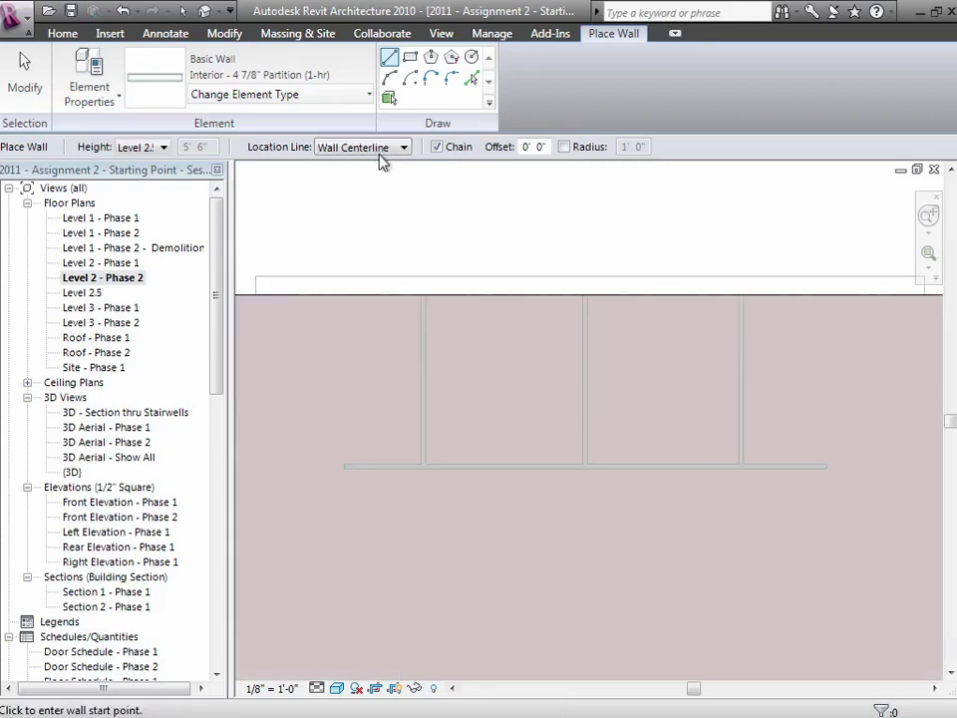
{"action": "left_click", "coordinate": [930, 253]}
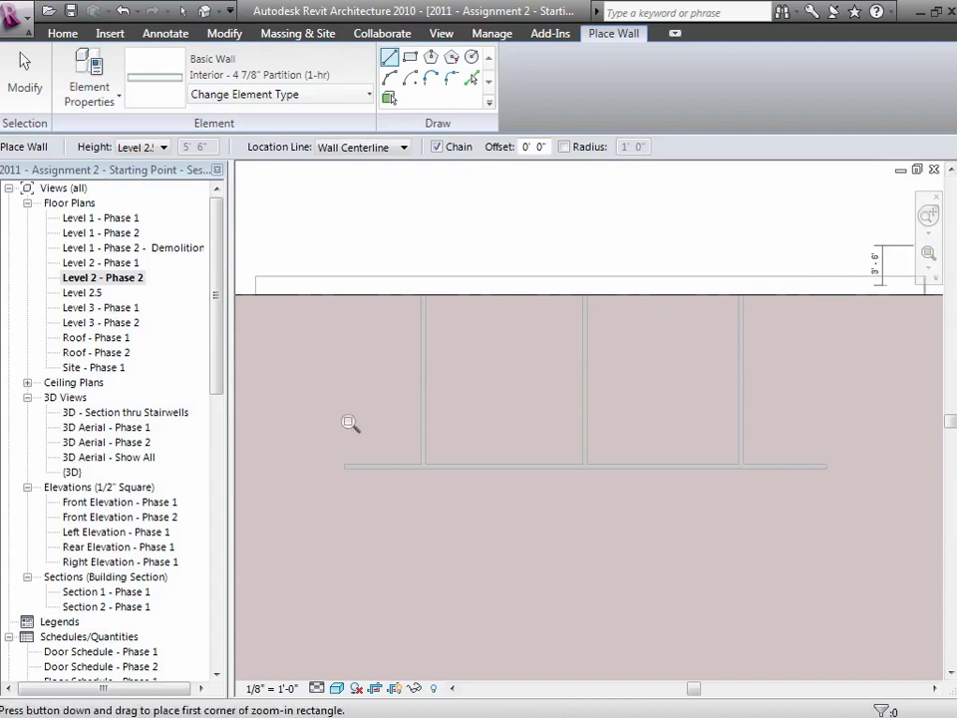
{"action": "left_click_drag", "start_coordinate": [327, 425], "coordinate": [539, 540]}
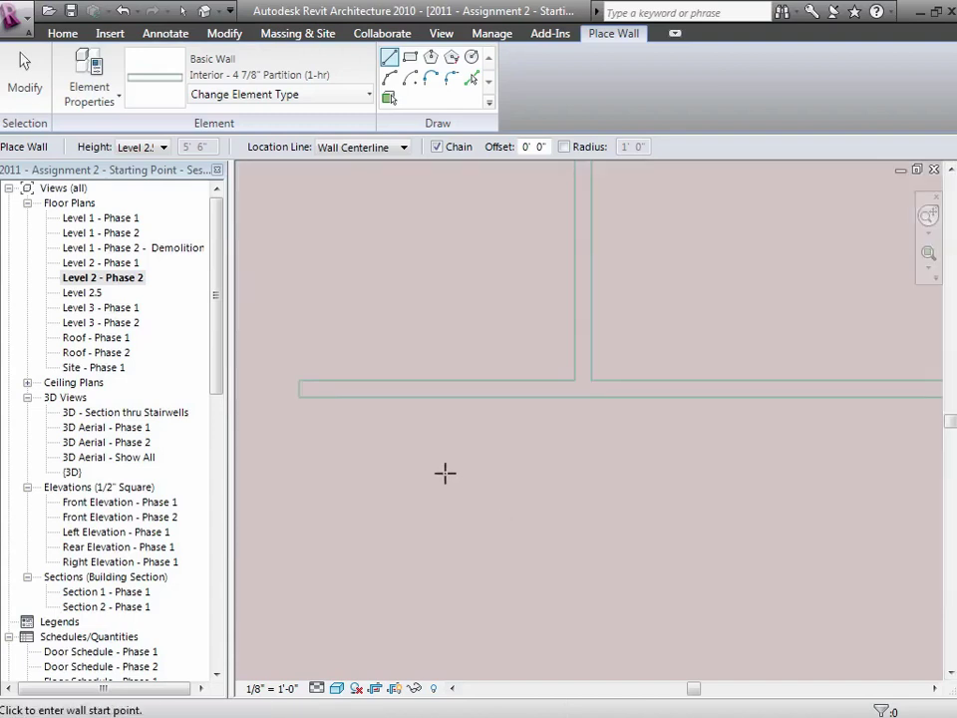
{"action": "left_click", "coordinate": [383, 389]}
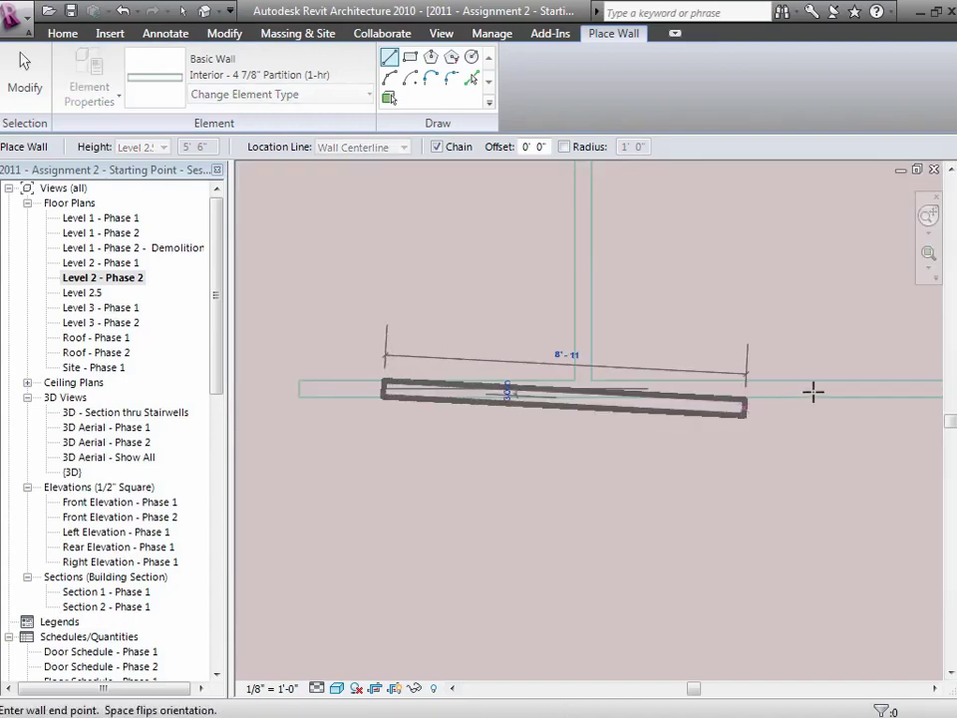
{"action": "left_click", "coordinate": [855, 389]}
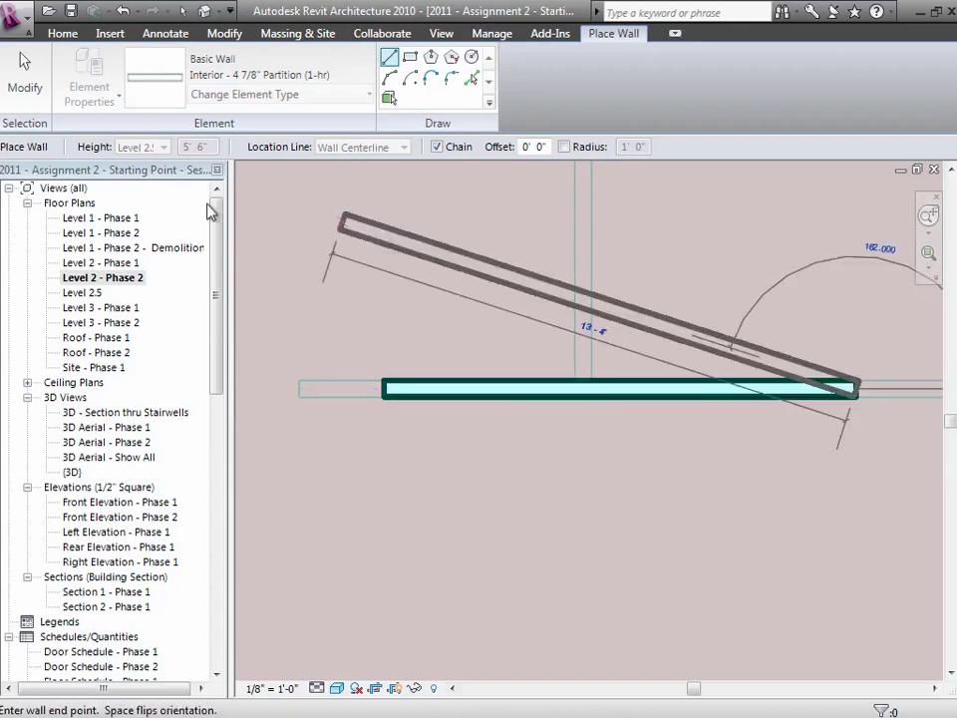
{"action": "left_click", "coordinate": [22, 63]}
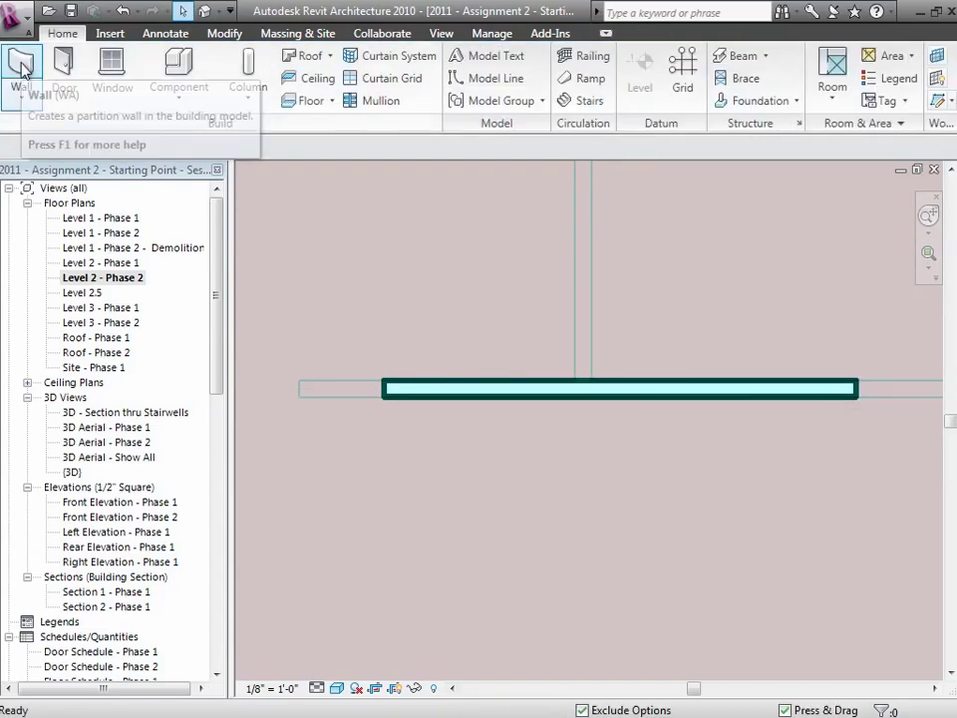
Step: Select the new wall to check it, then zoom out to the whole plan with ZO
{"action": "left_click", "coordinate": [417, 401]}
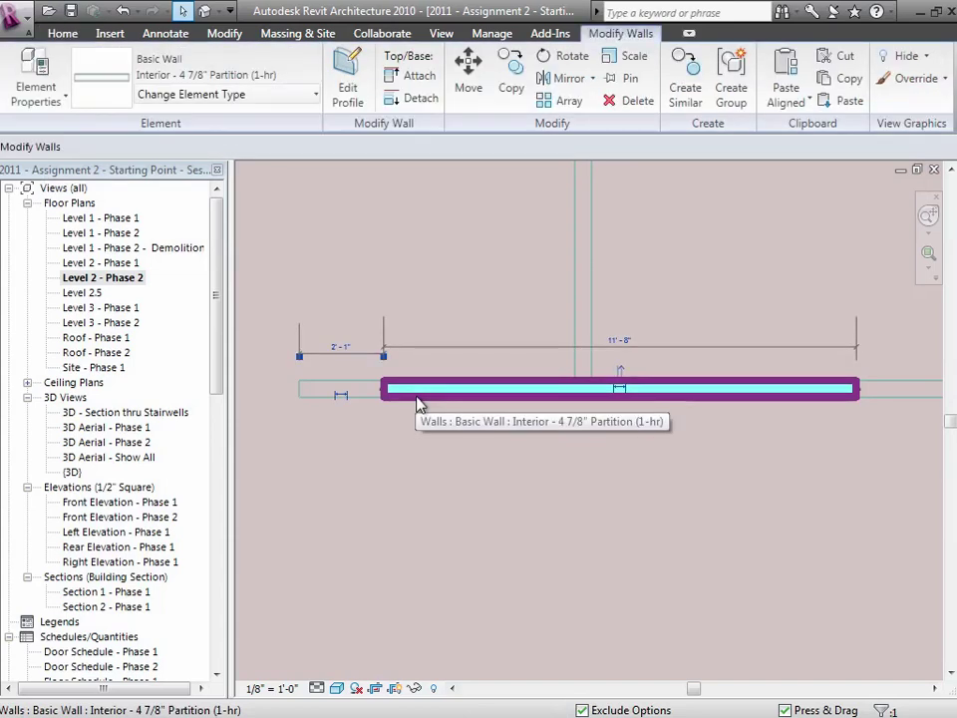
{"action": "key", "text": "Escape"}
{"action": "key", "text": "z"}
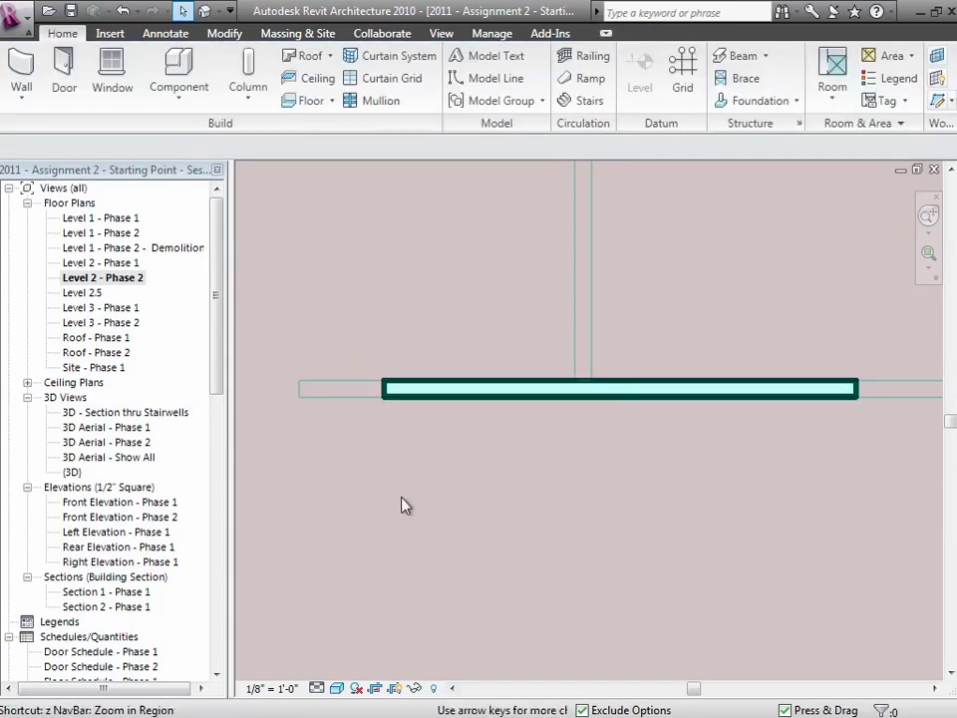
{"action": "key", "text": "o"}
{"action": "key", "text": "z"}
{"action": "key", "text": "o"}
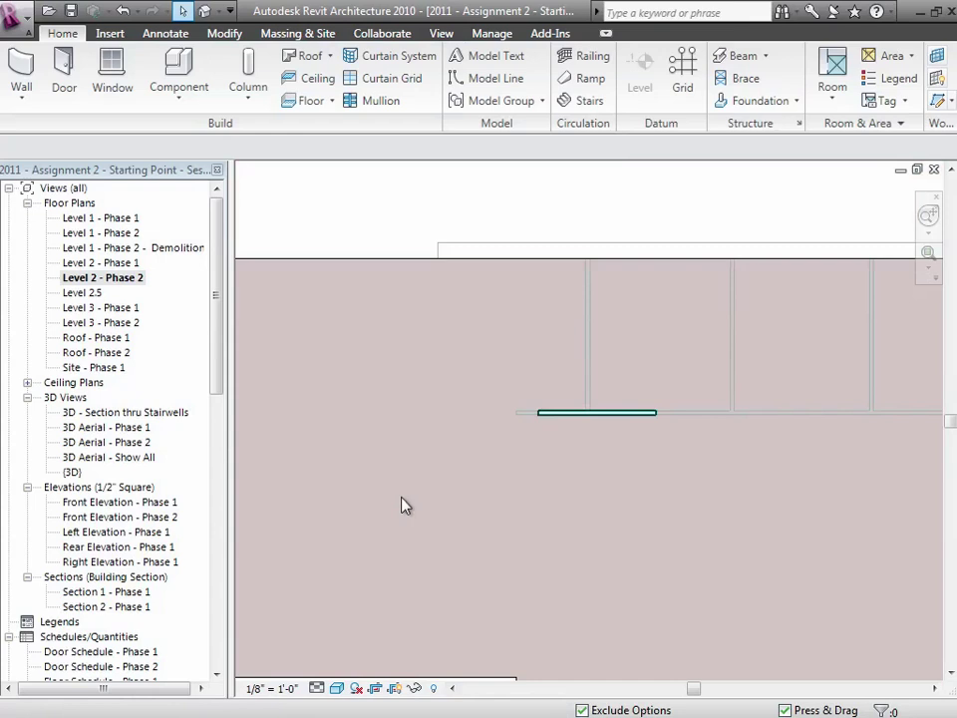
Step: Draw a vertical partition from the new wall's intersection up to the exterior wall, forming a T
{"action": "left_click", "coordinate": [20, 64]}
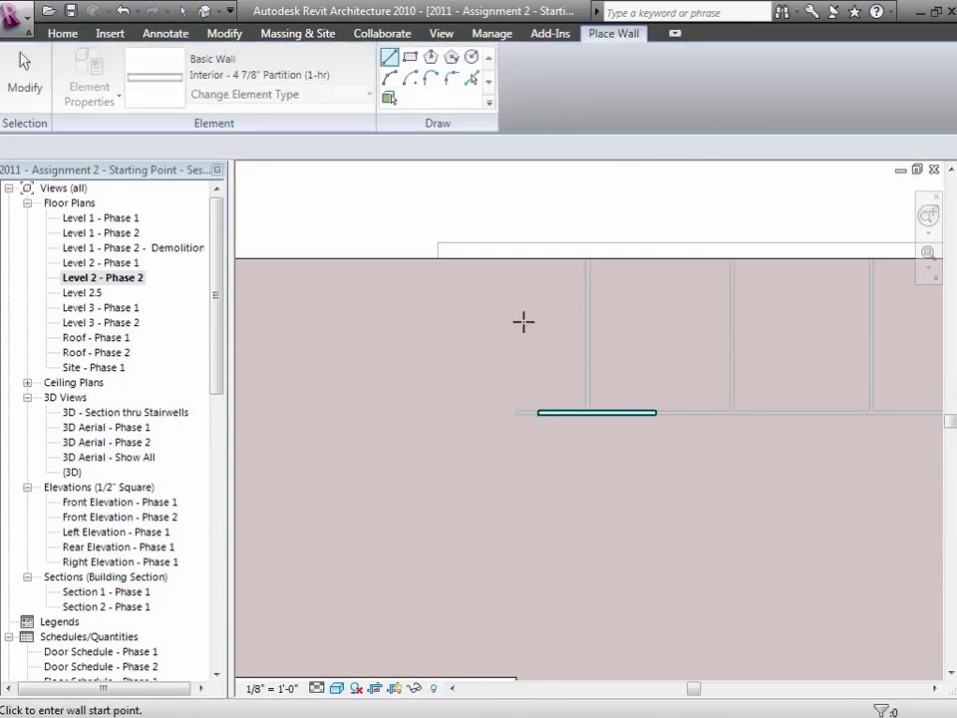
{"action": "left_click", "coordinate": [587, 412]}
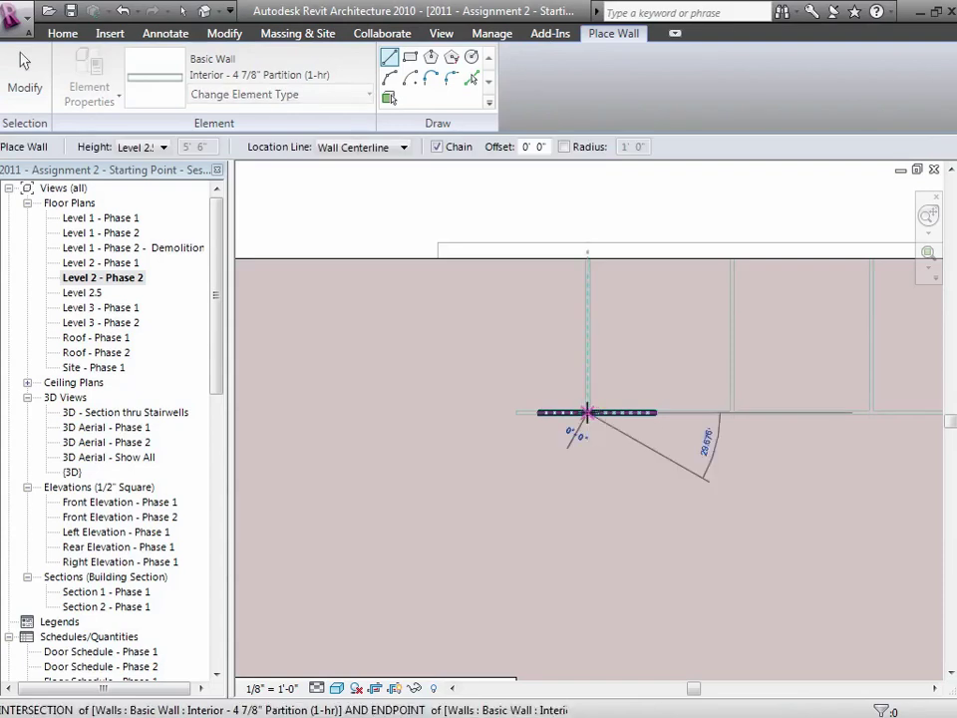
{"action": "left_click", "coordinate": [587, 259]}
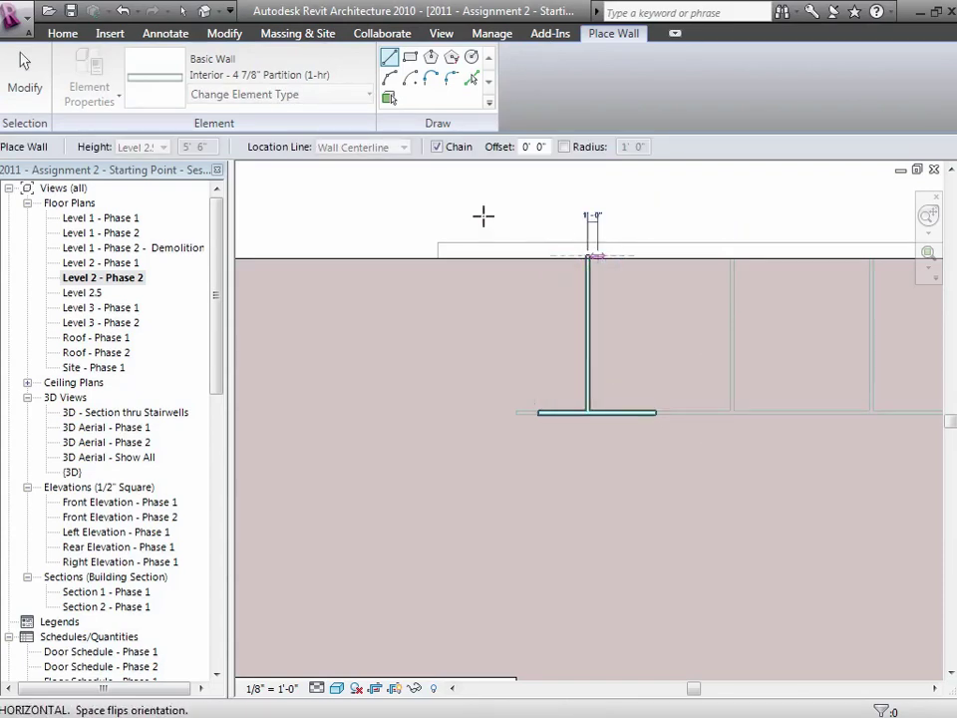
{"action": "left_click", "coordinate": [26, 66]}
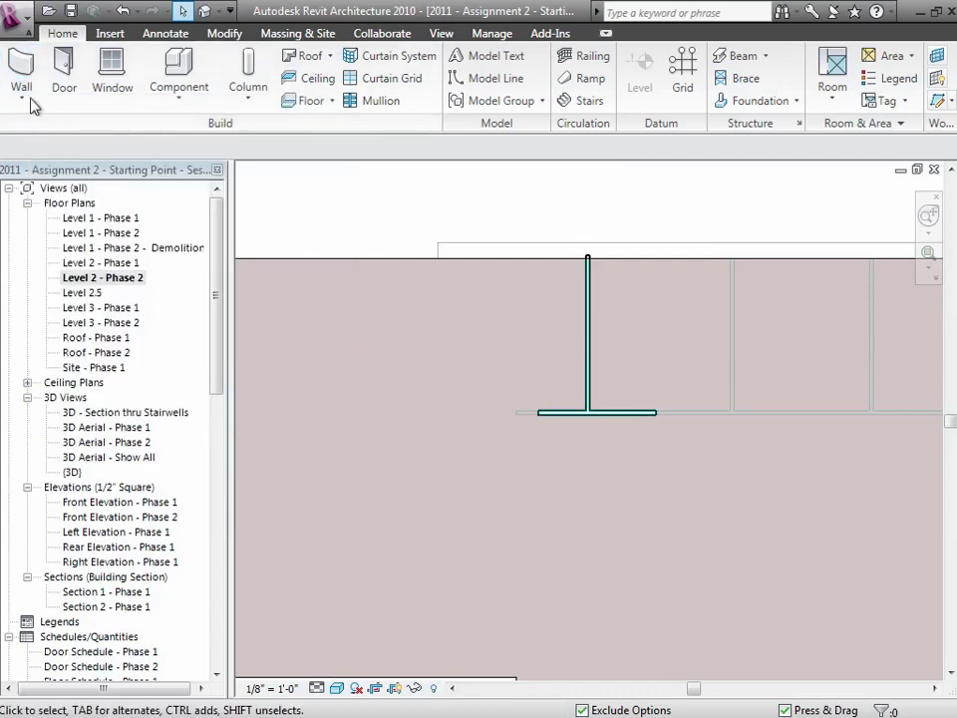
Step: Browse the Wall drop-down types and dismiss the save reminder without placing a wall
{"action": "left_click", "coordinate": [21, 97]}
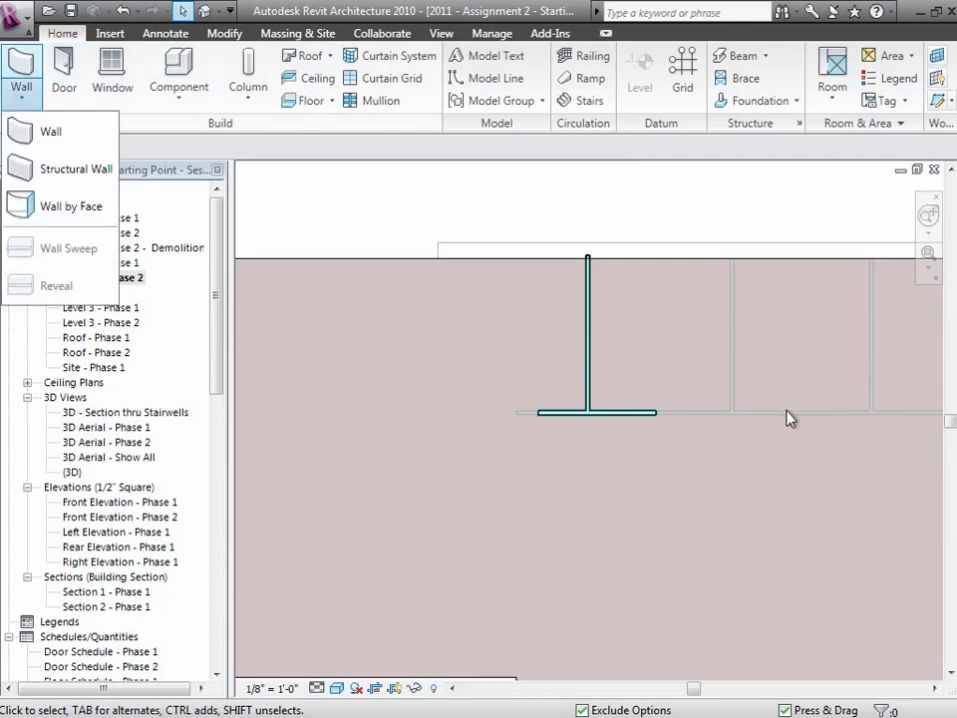
{"action": "left_click", "coordinate": [50, 130]}
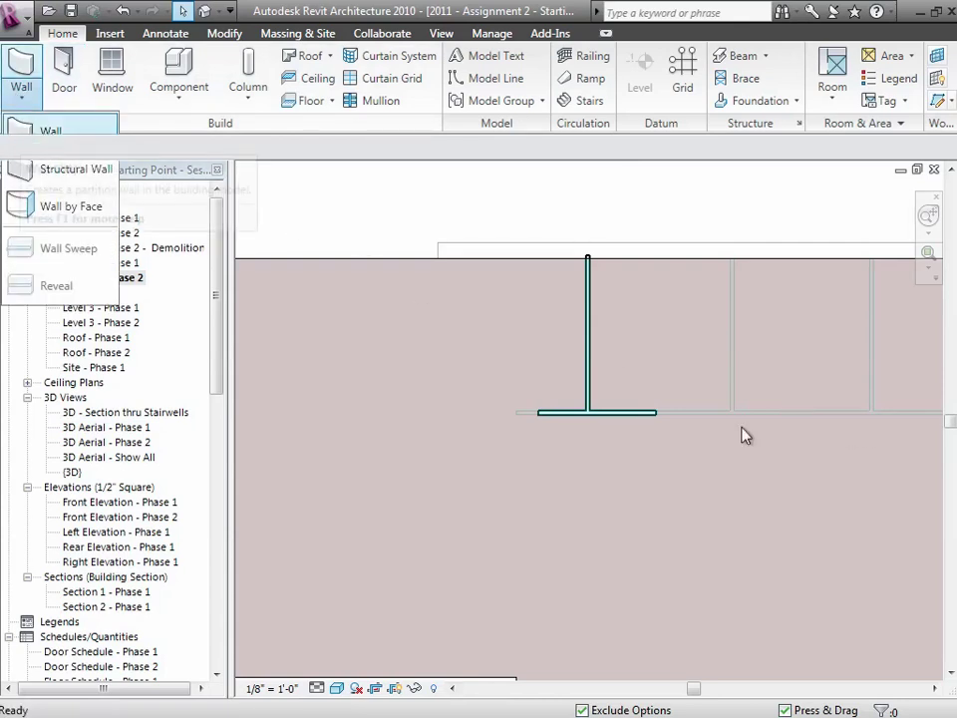
{"action": "left_click", "coordinate": [602, 445]}
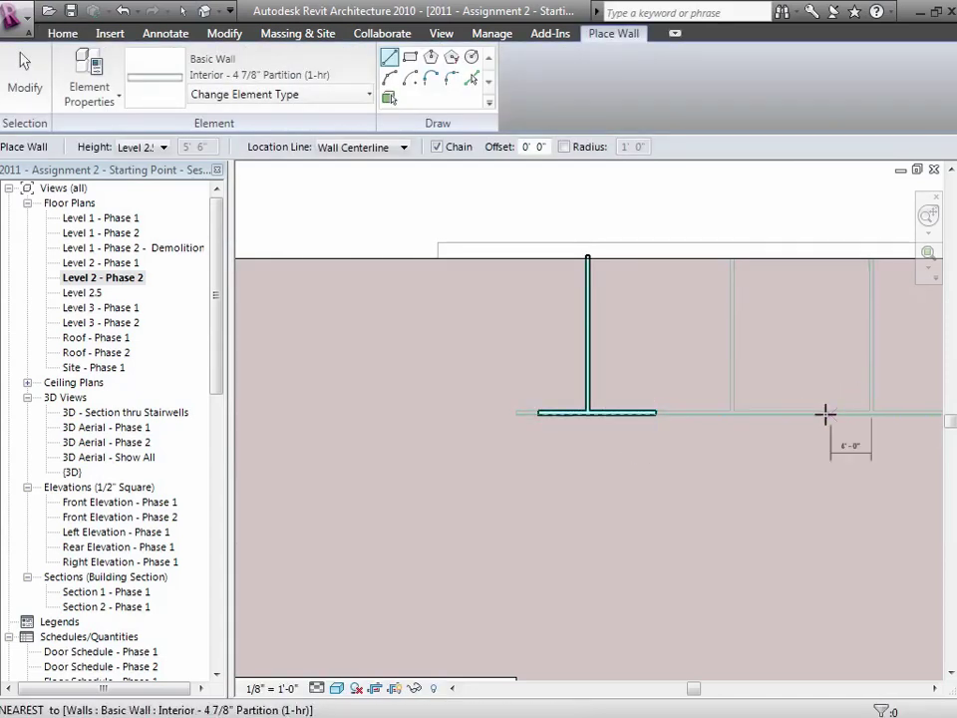
{"action": "key", "text": "Escape"}
{"action": "key", "text": "Escape"}
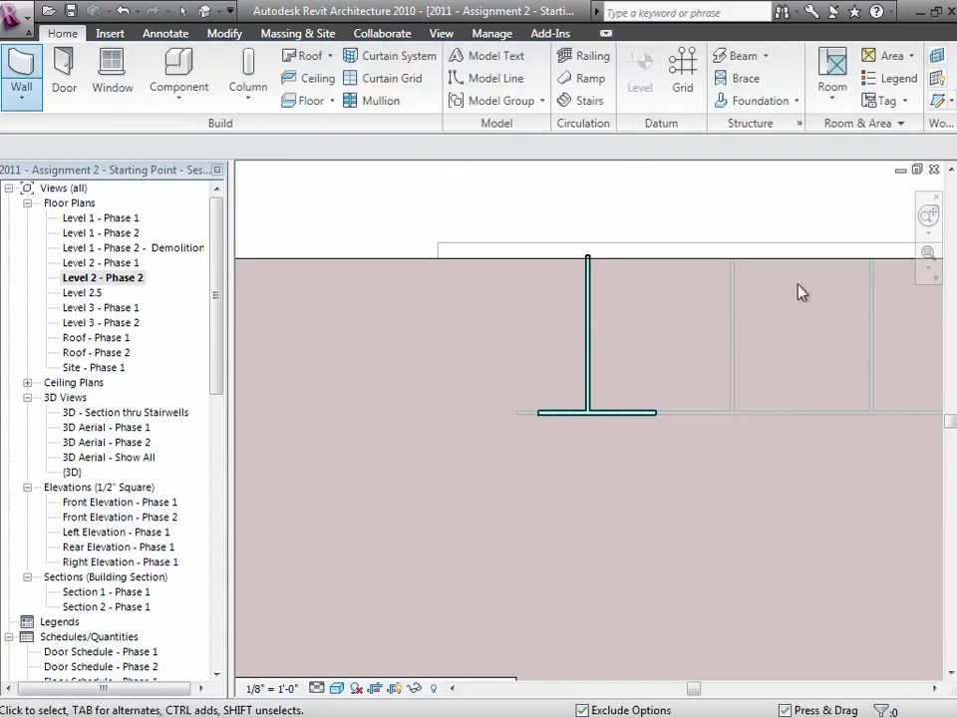
{"action": "left_click", "coordinate": [21, 92]}
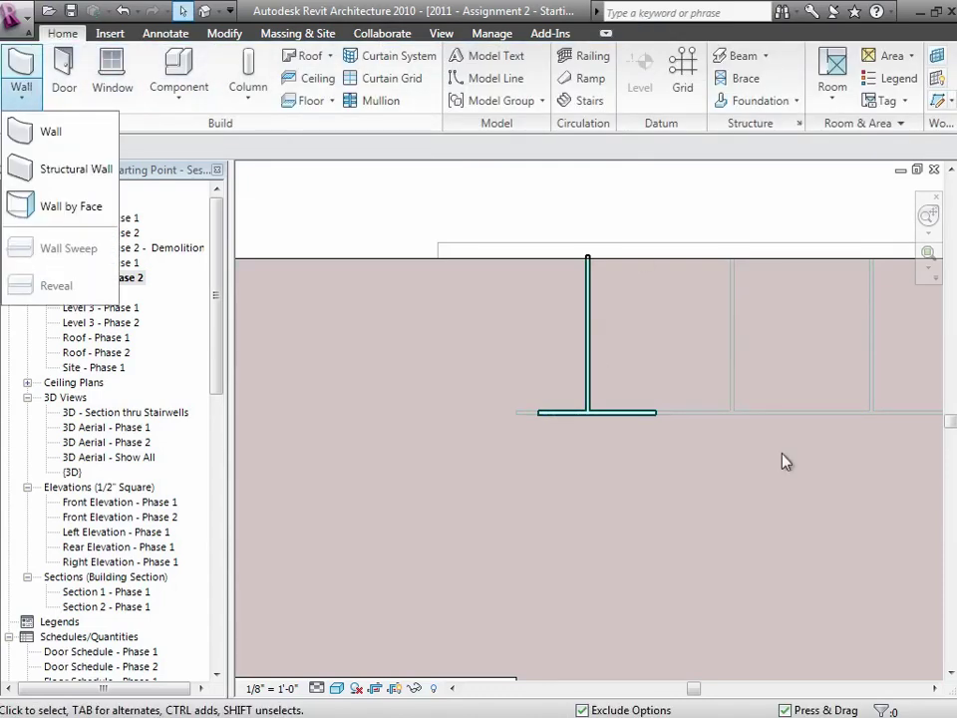
{"action": "left_click", "coordinate": [45, 132]}
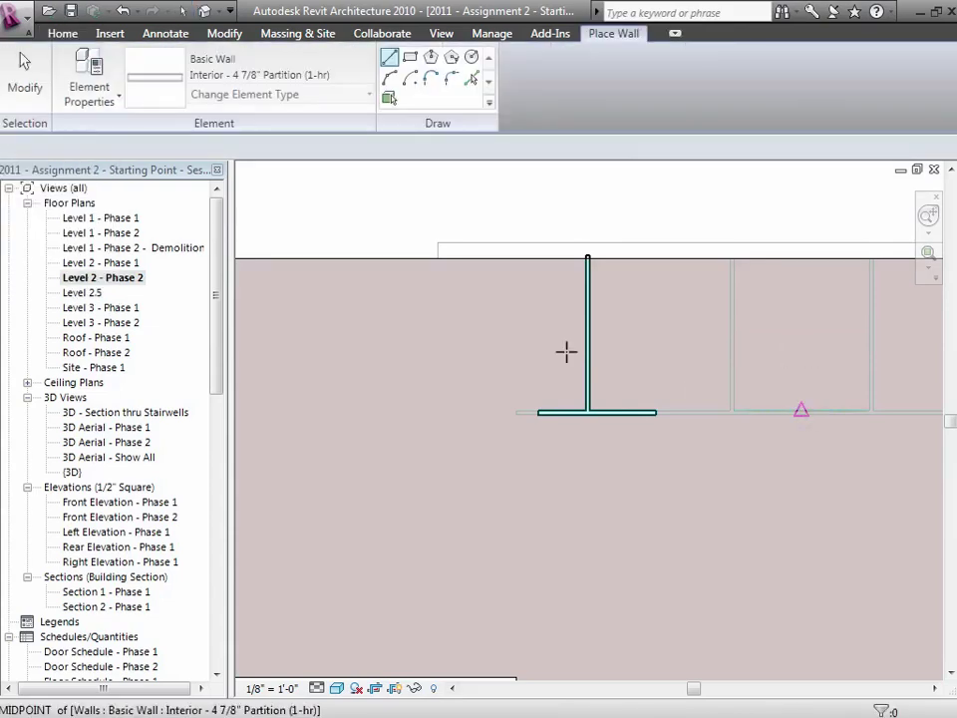
{"action": "left_click", "coordinate": [16, 82]}
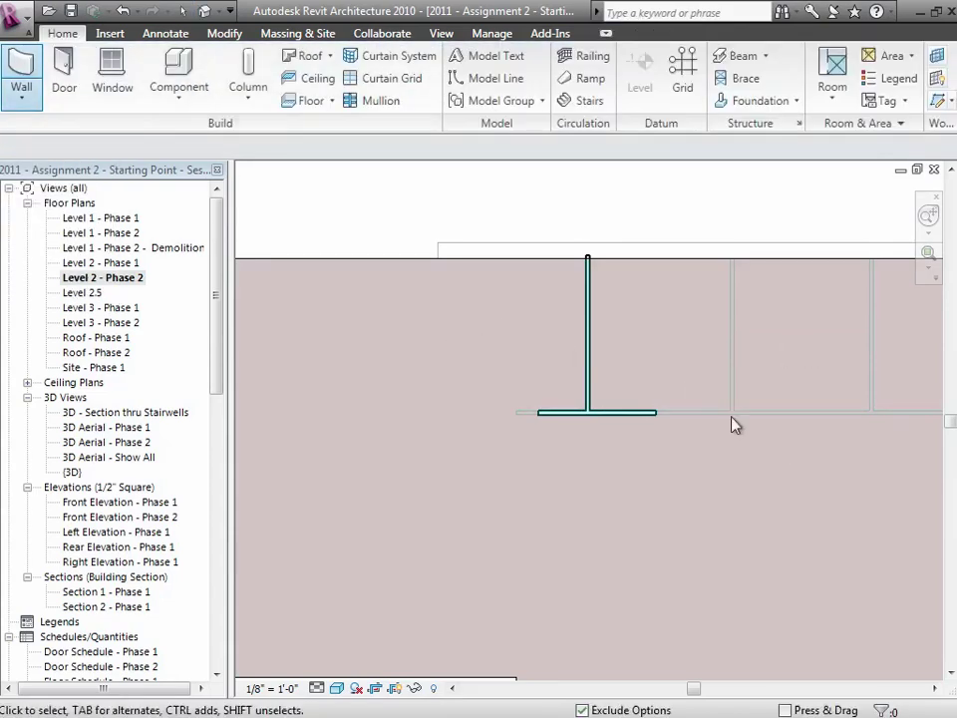
Step: Delete the vertical partition wall and select the horizontal one
{"action": "left_click", "coordinate": [588, 332]}
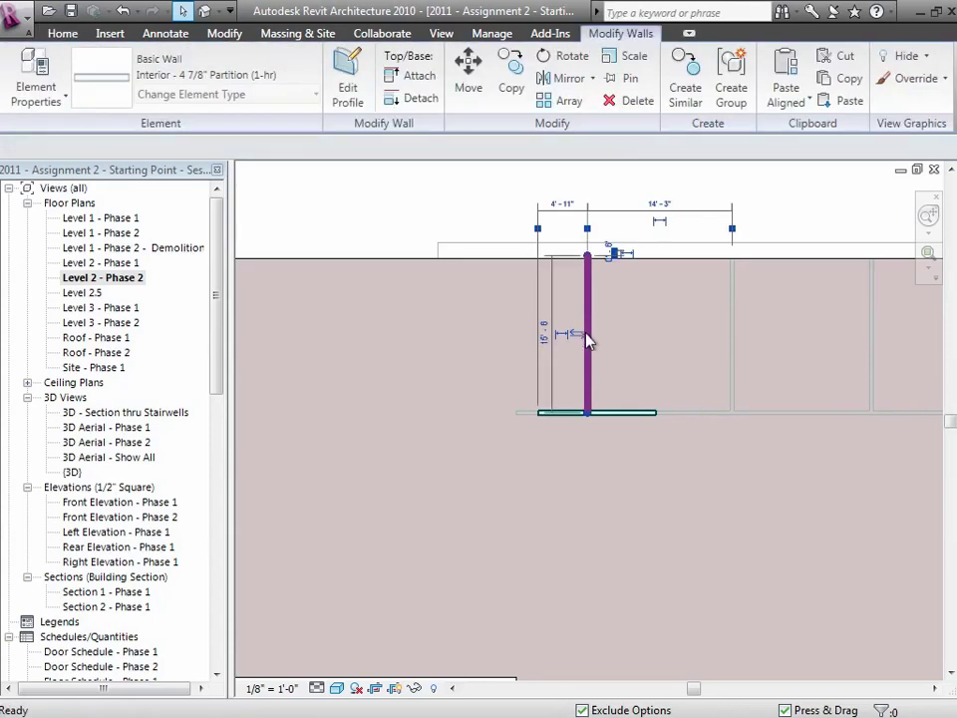
{"action": "key", "text": "Delete"}
{"action": "left_click", "coordinate": [571, 413]}
Step: Delete the horizontal partition, then open and pan across the Level 1 - Phase 2 plan
{"action": "key", "text": "Delete"}
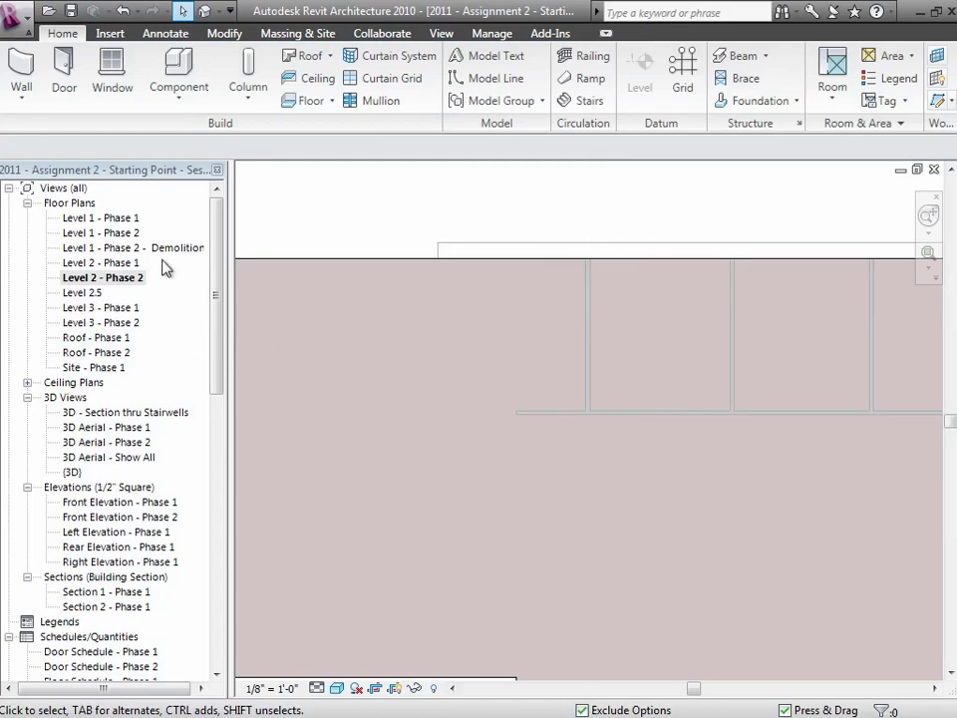
{"action": "double_click", "coordinate": [127, 235]}
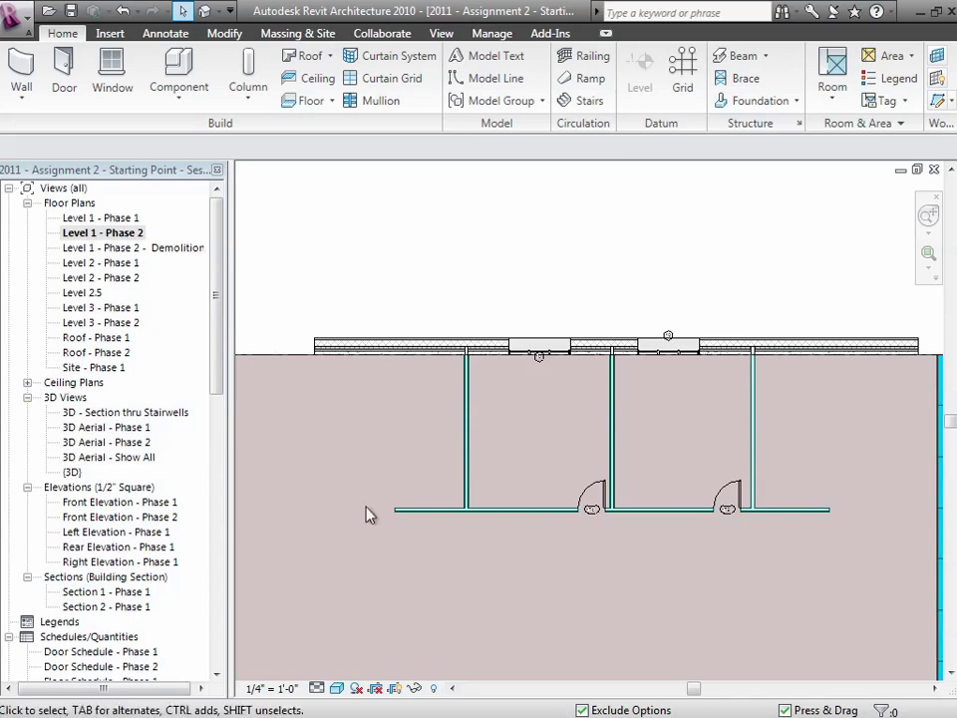
{"action": "left_click", "coordinate": [704, 688]}
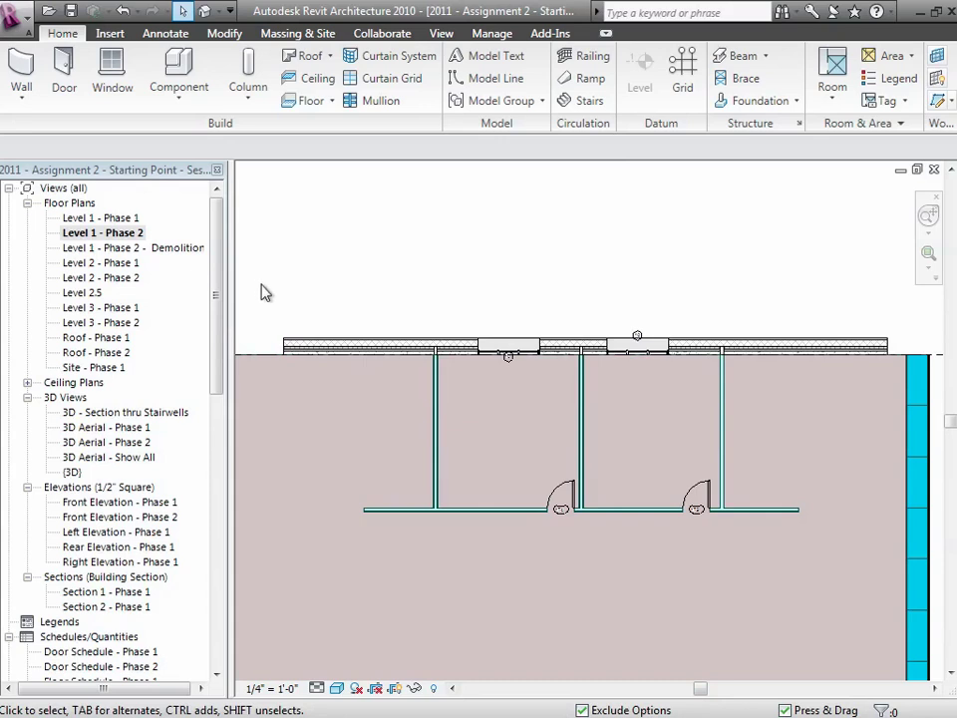
Step: Box-select the wing and filter out Door Tags and Window Tags, keeping walls, doors and windows
{"action": "left_click_drag", "start_coordinate": [264, 278], "coordinate": [897, 550]}
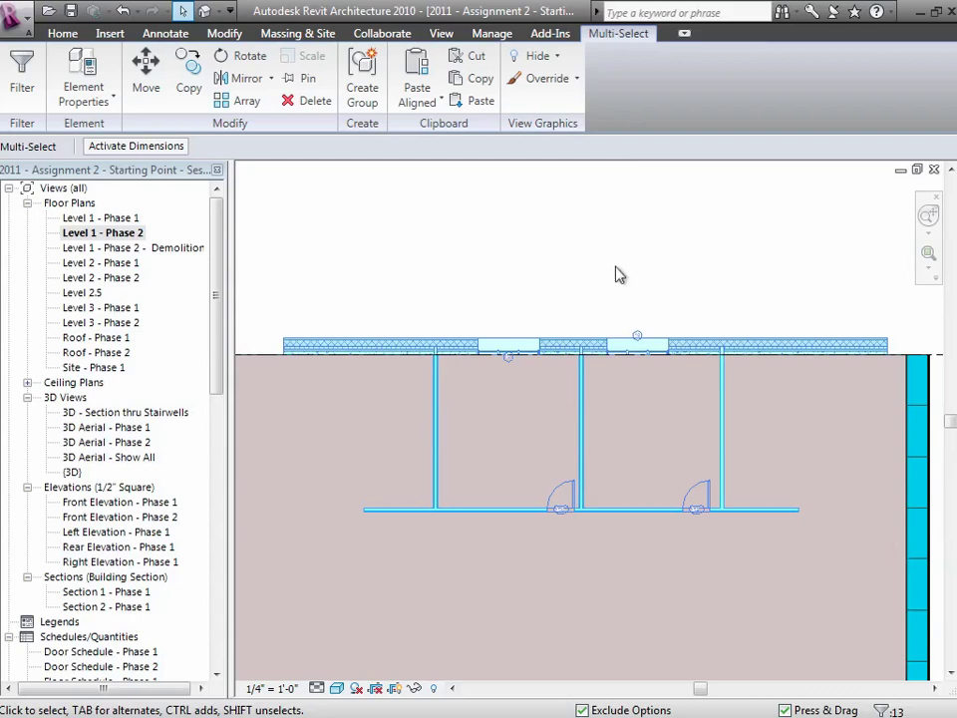
{"action": "left_click", "coordinate": [22, 80]}
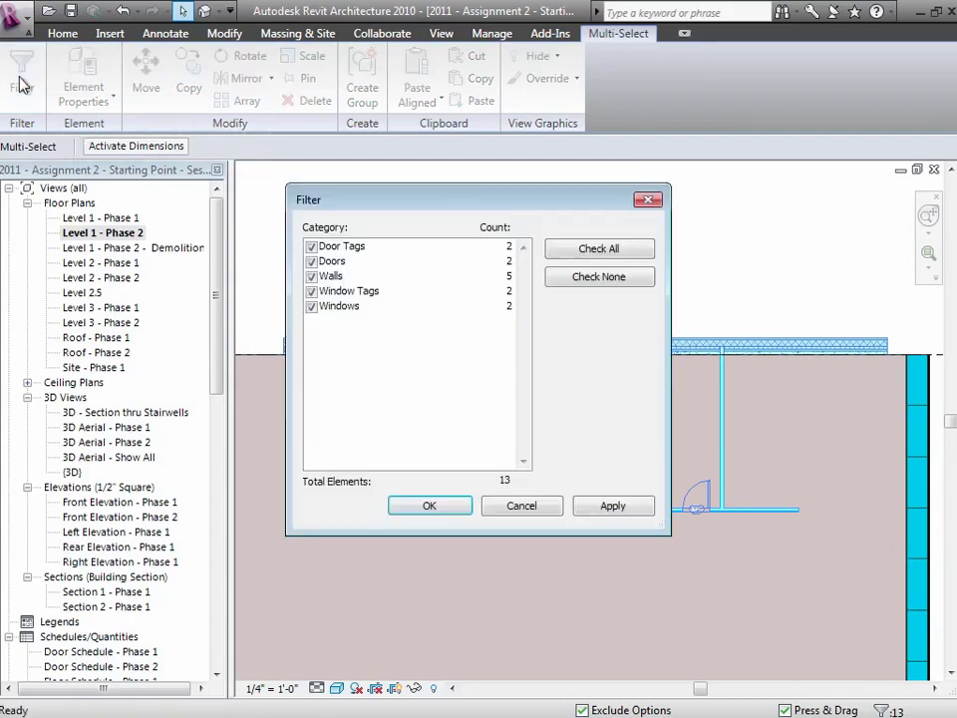
{"action": "left_click", "coordinate": [312, 291]}
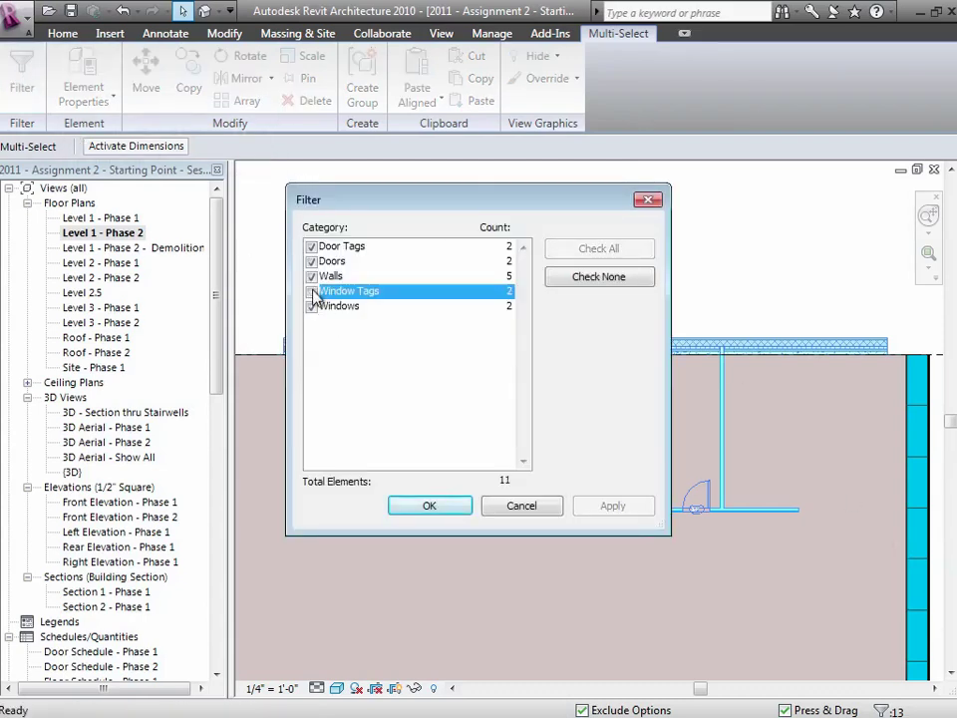
{"action": "left_click", "coordinate": [312, 247]}
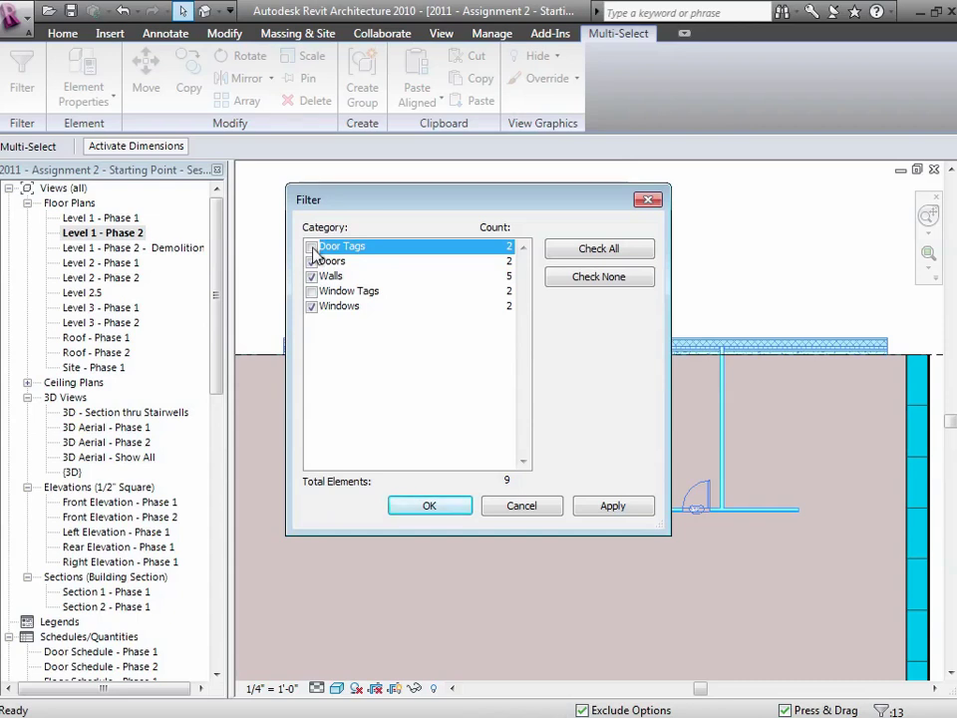
{"action": "left_click", "coordinate": [400, 506]}
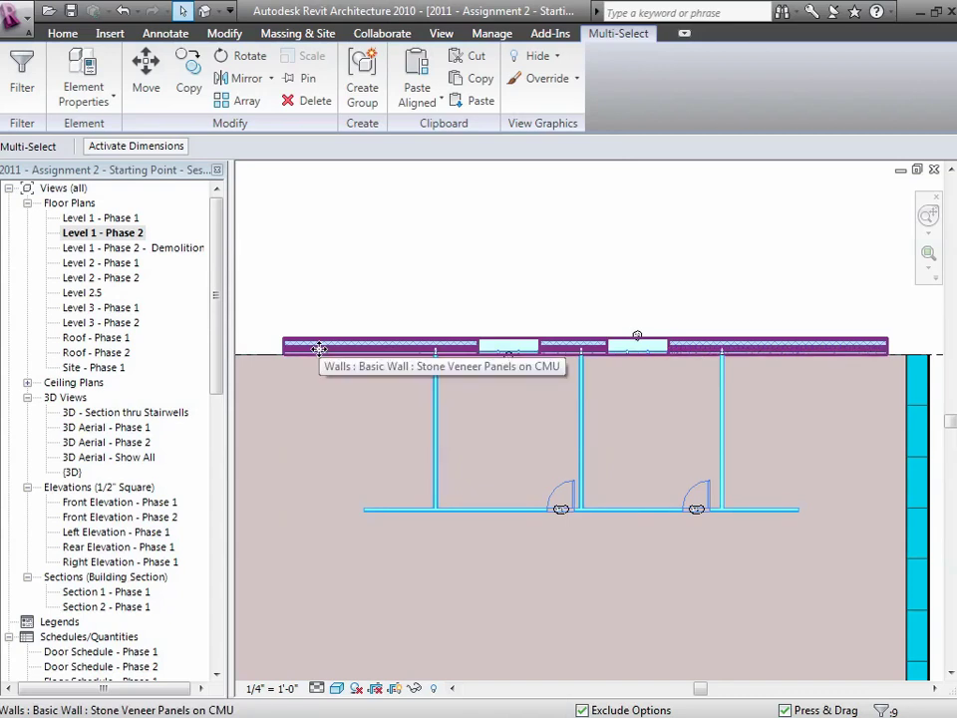
Step: Copy the 9 selected walls, doors and windows to the clipboard
{"action": "left_click", "coordinate": [224, 32]}
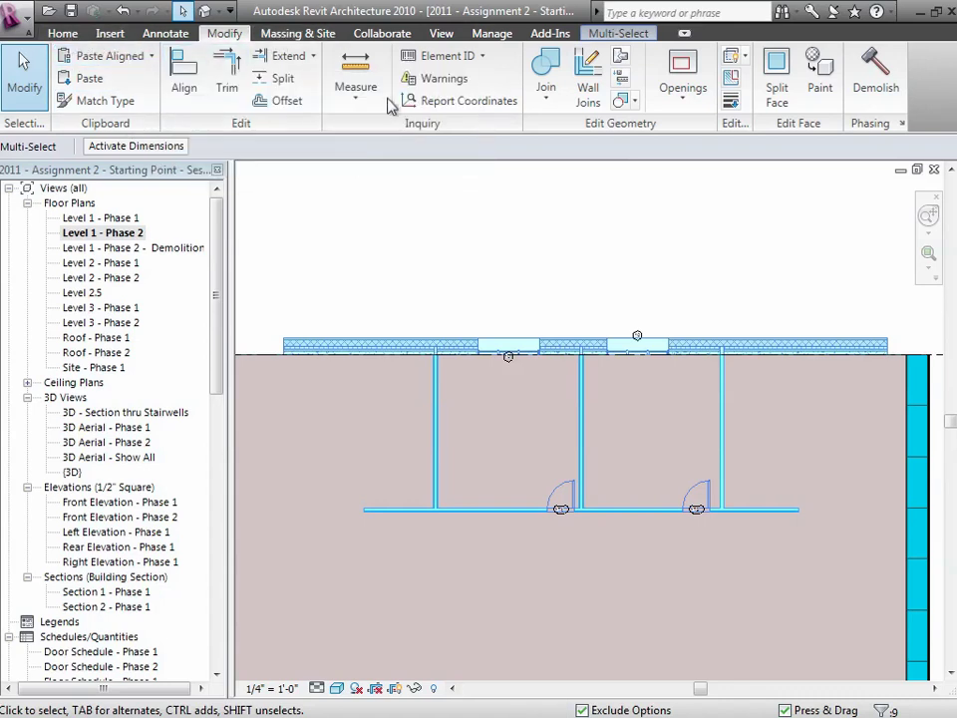
{"action": "left_click", "coordinate": [600, 37]}
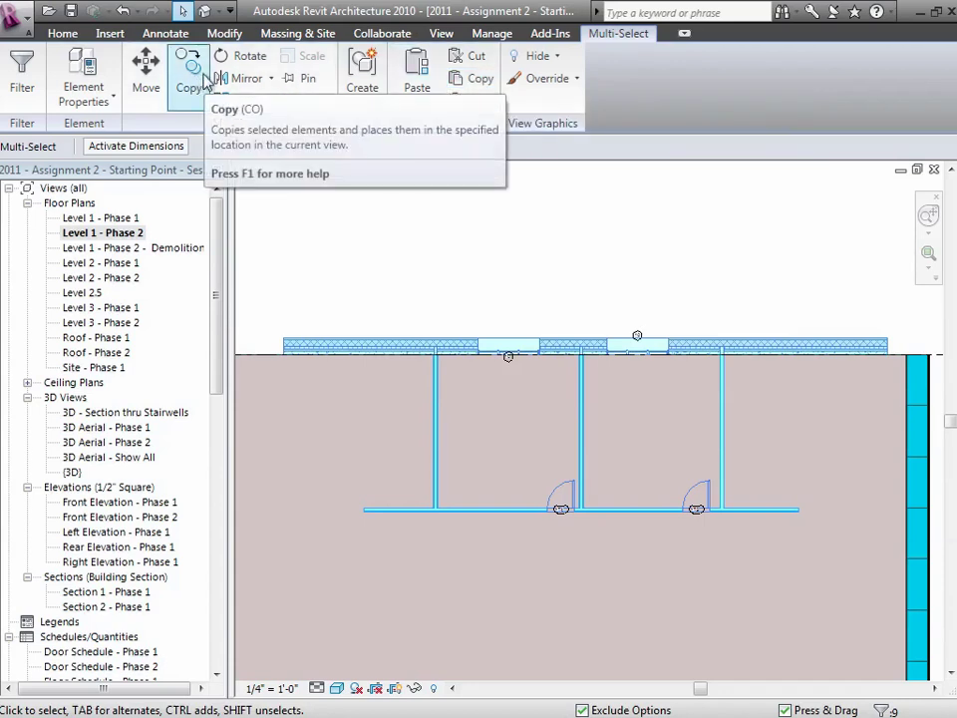
{"action": "left_click", "coordinate": [466, 78]}
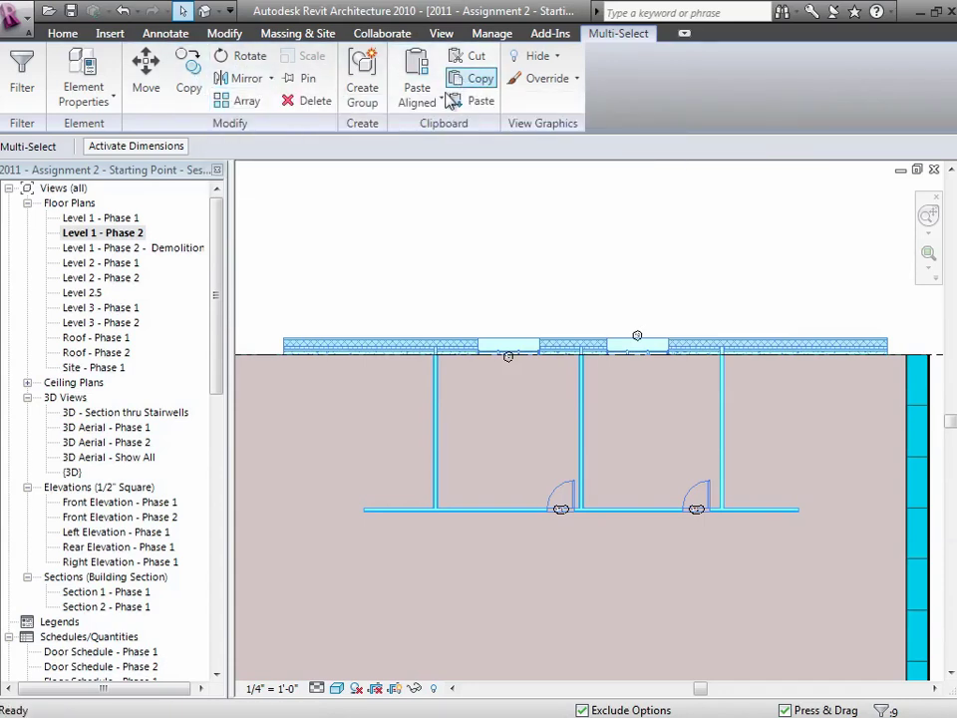
Step: Paste them aligned onto Level 2 and Level 3 through the Select Levels dialog
{"action": "left_click", "coordinate": [442, 100]}
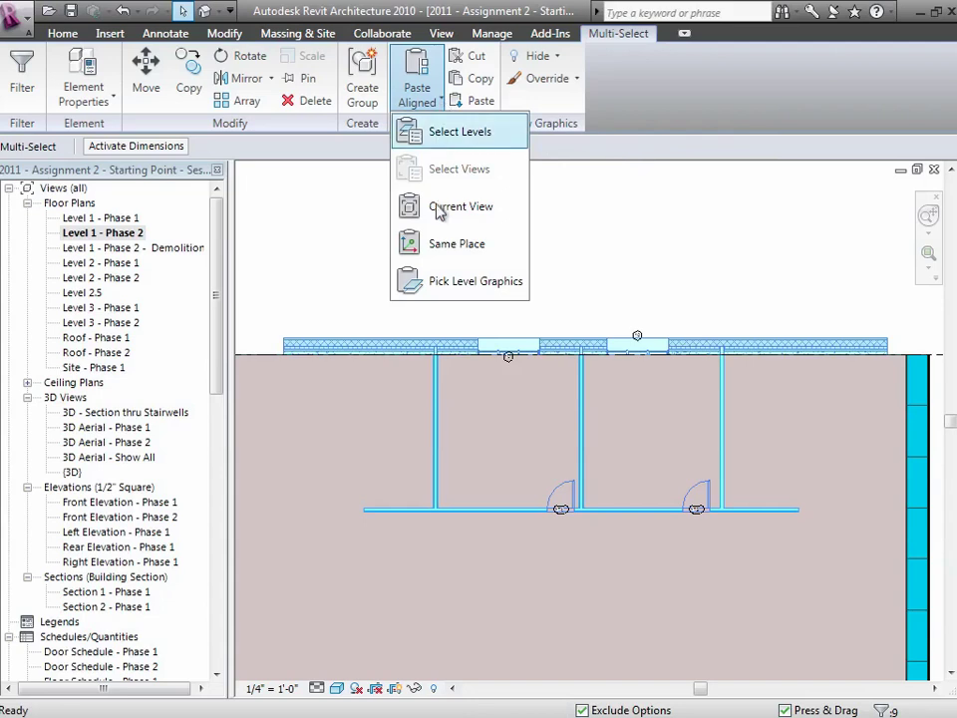
{"action": "left_click", "coordinate": [450, 138]}
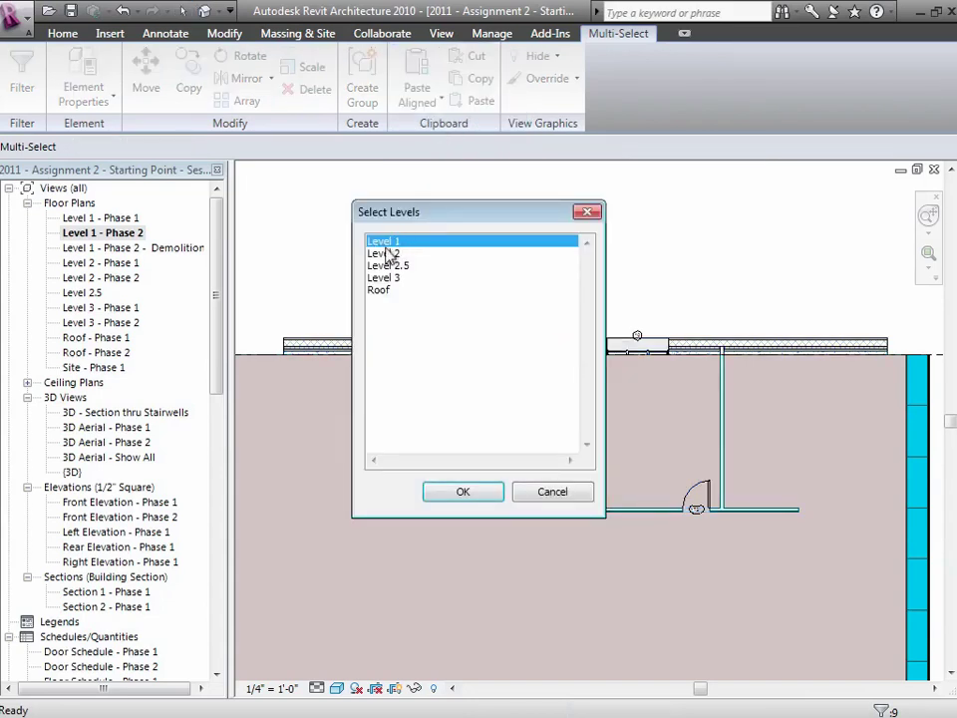
{"action": "left_click", "coordinate": [381, 254]}
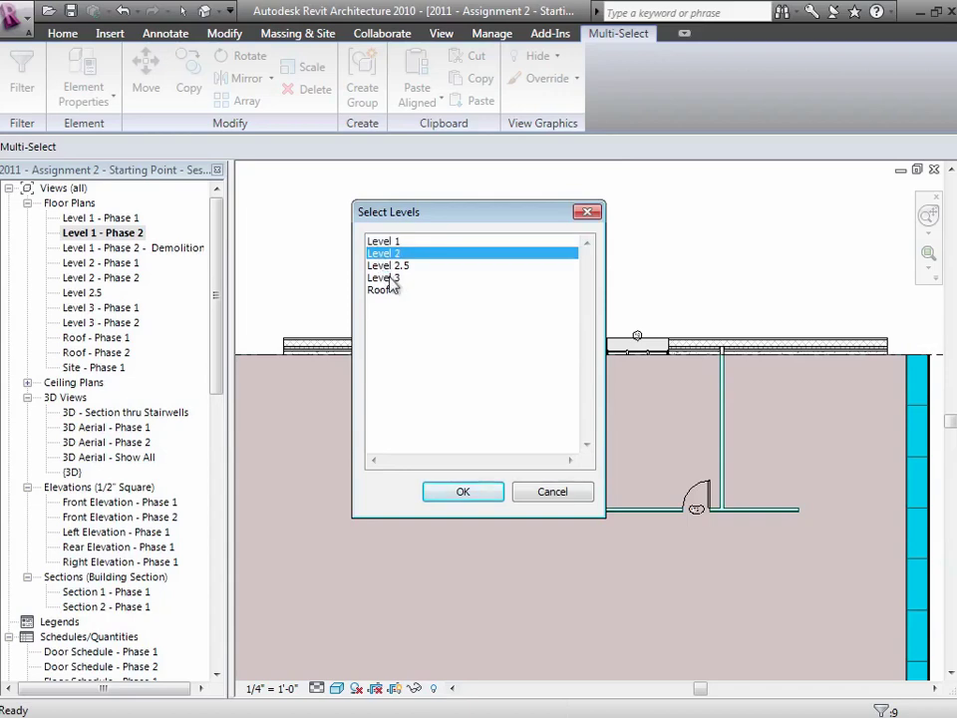
{"action": "left_click", "coordinate": [388, 278]}
{"action": "key", "text": "super"}
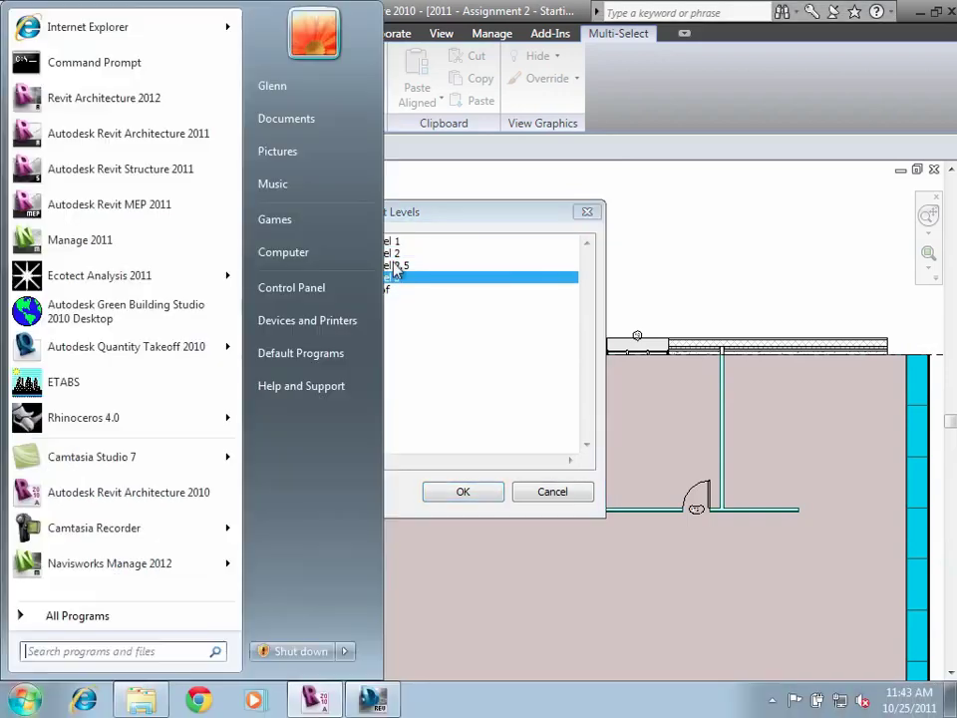
{"action": "left_click", "coordinate": [436, 234]}
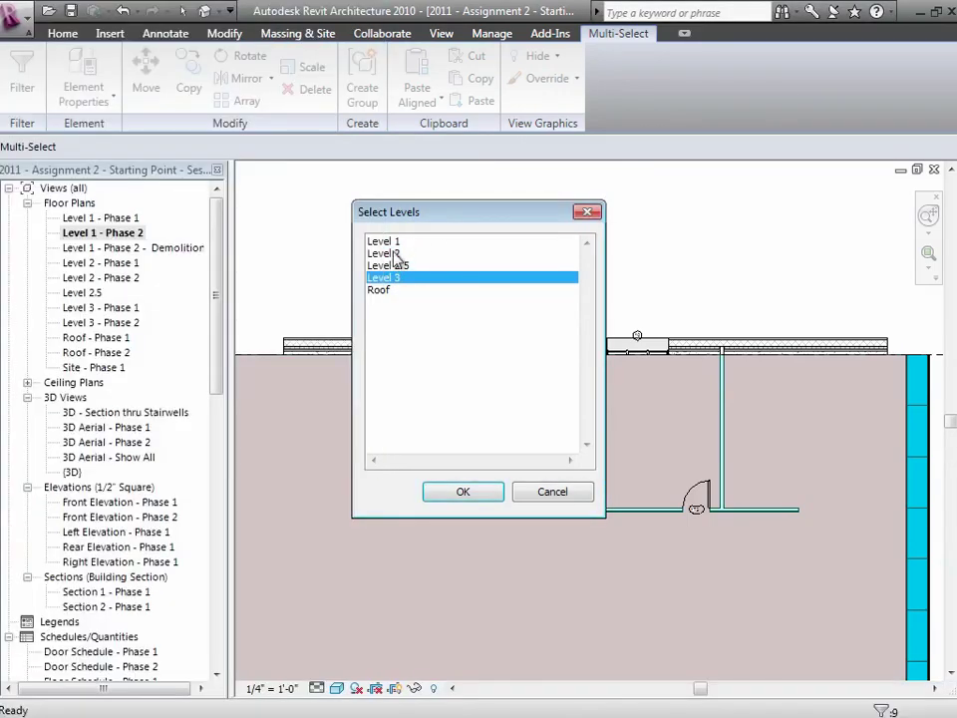
{"action": "left_click", "coordinate": [425, 253], "text": "ctrl"}
{"action": "left_click", "coordinate": [482, 494]}
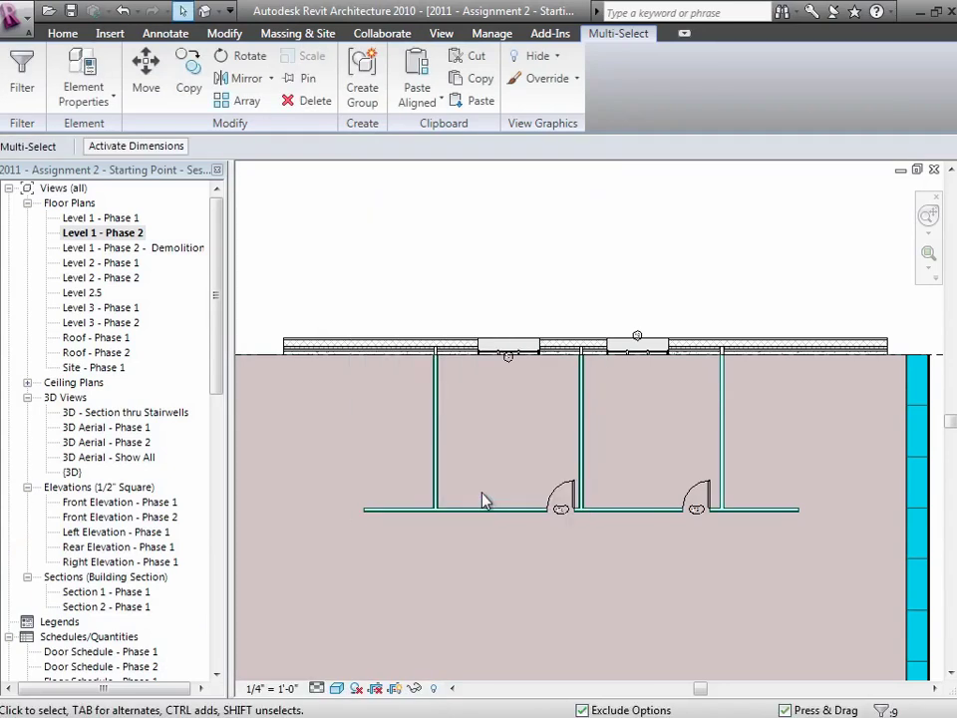
Step: Clear the selection and check the Level 2 and Level 3 - Phase 2 plans
{"action": "left_click", "coordinate": [508, 250]}
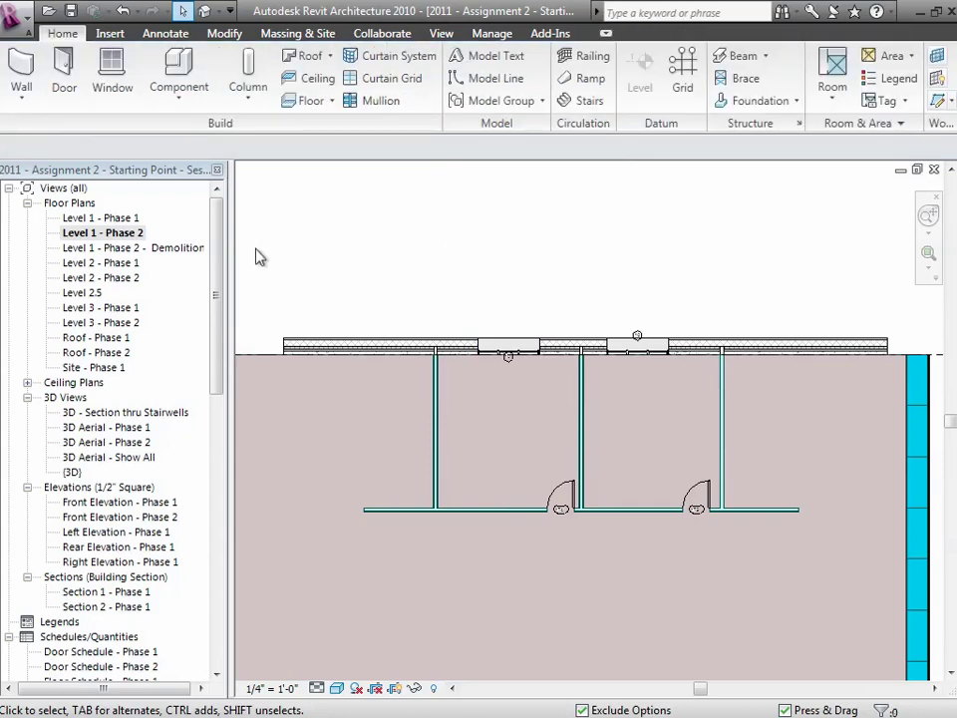
{"action": "double_click", "coordinate": [122, 278]}
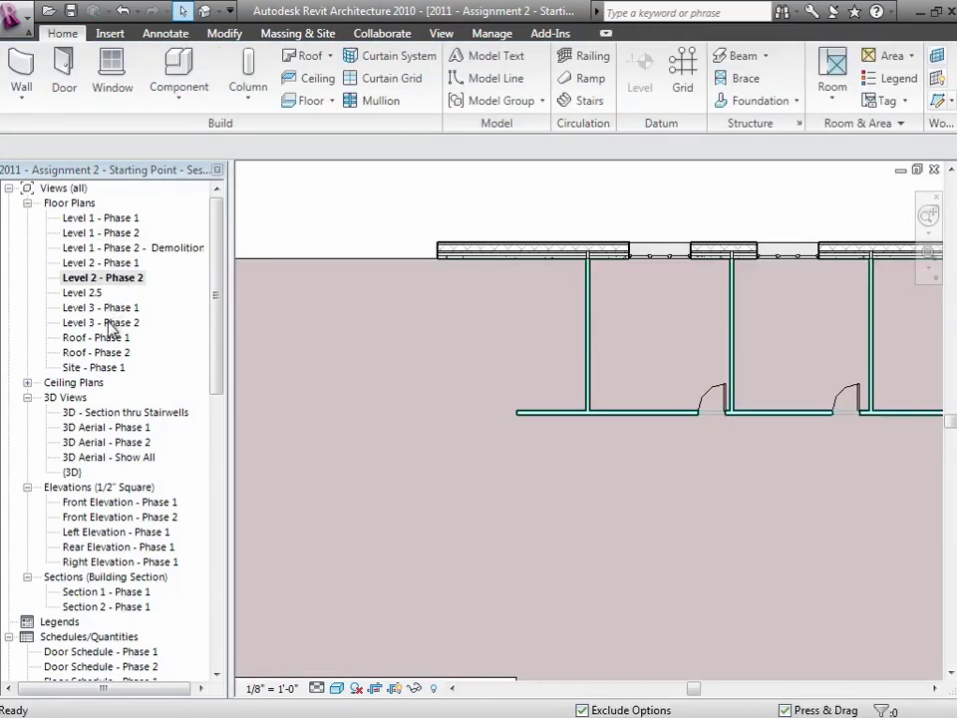
{"action": "double_click", "coordinate": [110, 323]}
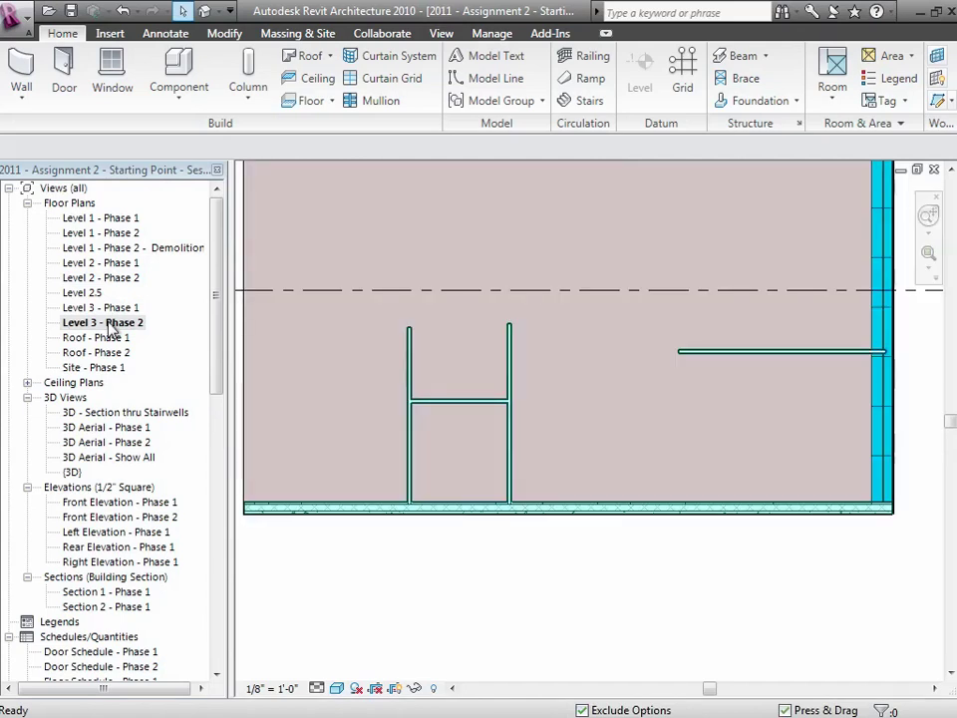
{"action": "scroll", "coordinate": [504, 556], "scroll_direction": "down", "scroll_amount": 3}
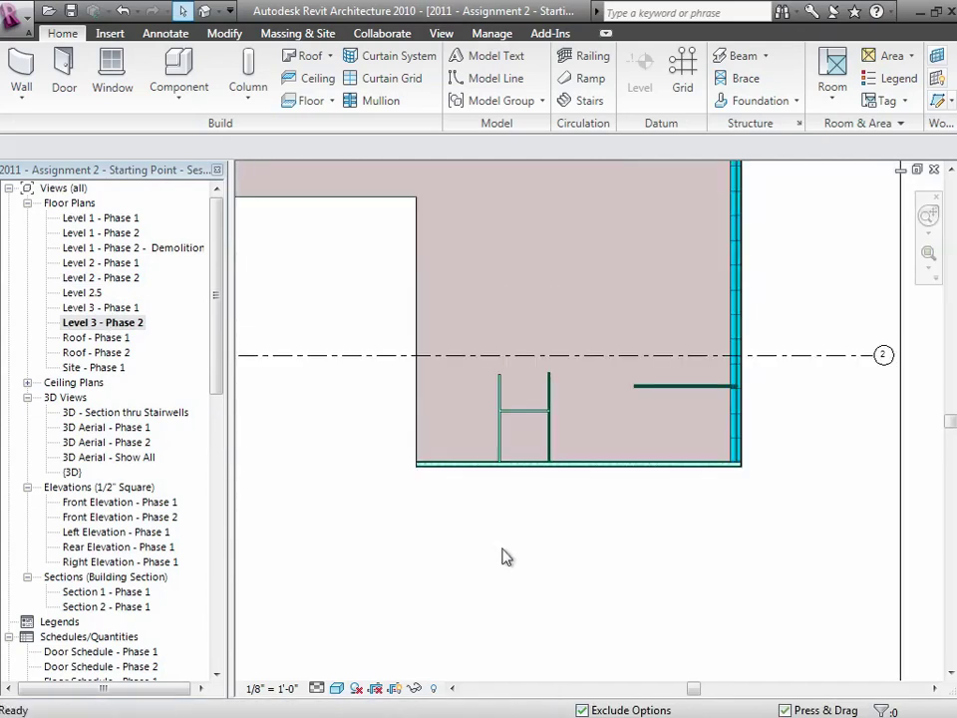
{"action": "scroll", "coordinate": [505, 556], "scroll_direction": "down", "scroll_amount": 3}
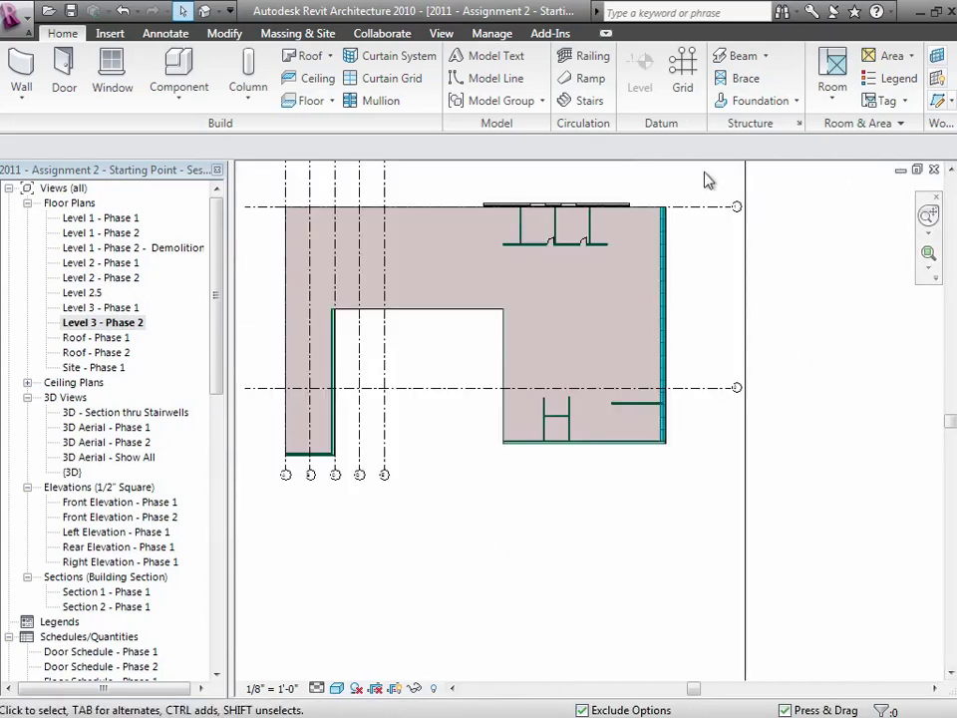
Step: Open the default 3D view, orbit it and zoom in on the building corner
{"action": "left_click", "coordinate": [204, 13]}
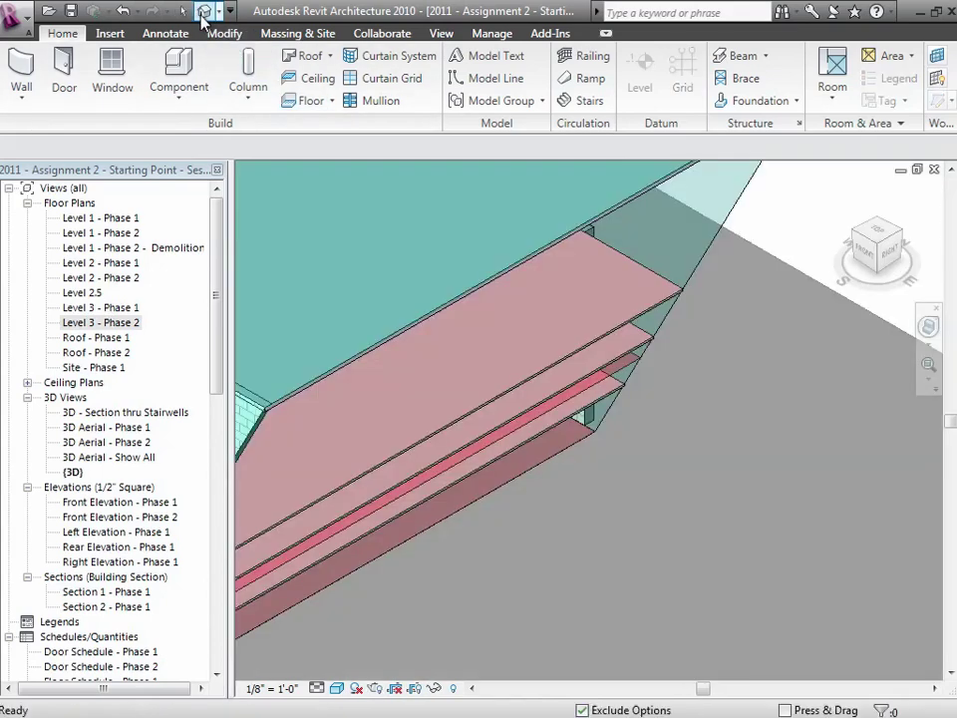
{"action": "left_click", "coordinate": [929, 326]}
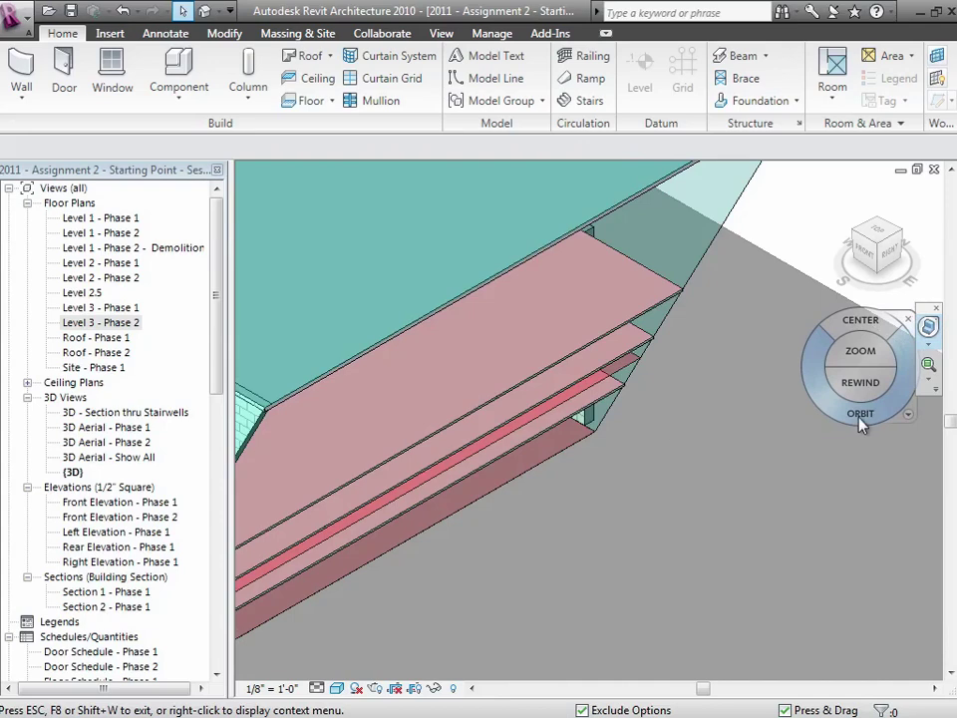
{"action": "left_click_drag", "start_coordinate": [859, 411], "coordinate": [655, 430]}
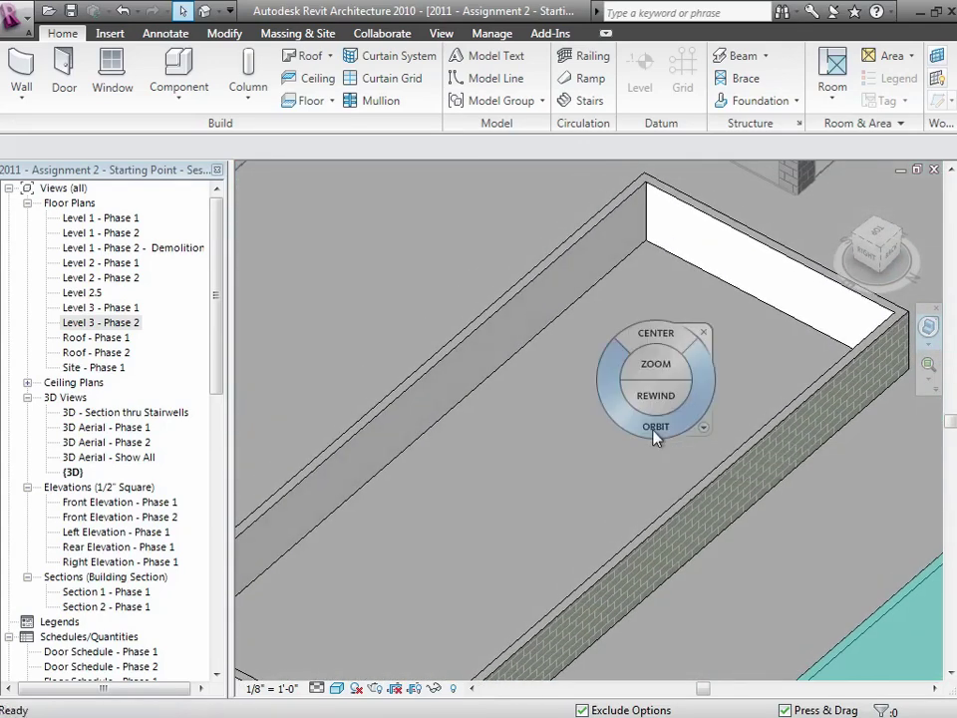
{"action": "scroll", "coordinate": [656, 431], "scroll_direction": "down", "scroll_amount": 10}
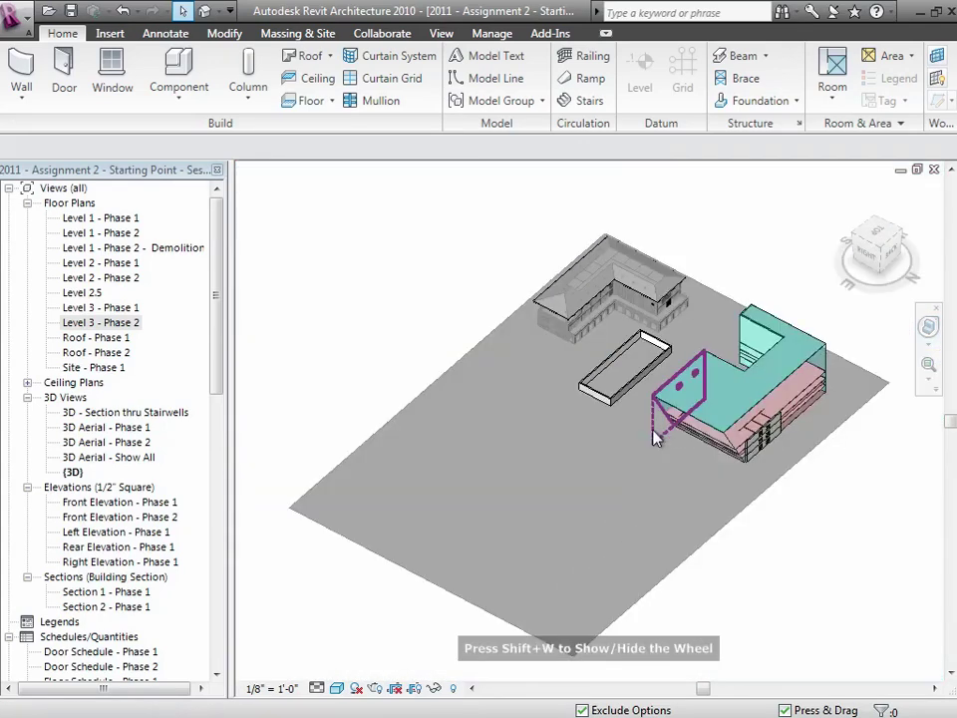
{"action": "left_click", "coordinate": [928, 365]}
{"action": "left_click_drag", "start_coordinate": [733, 399], "coordinate": [835, 498]}
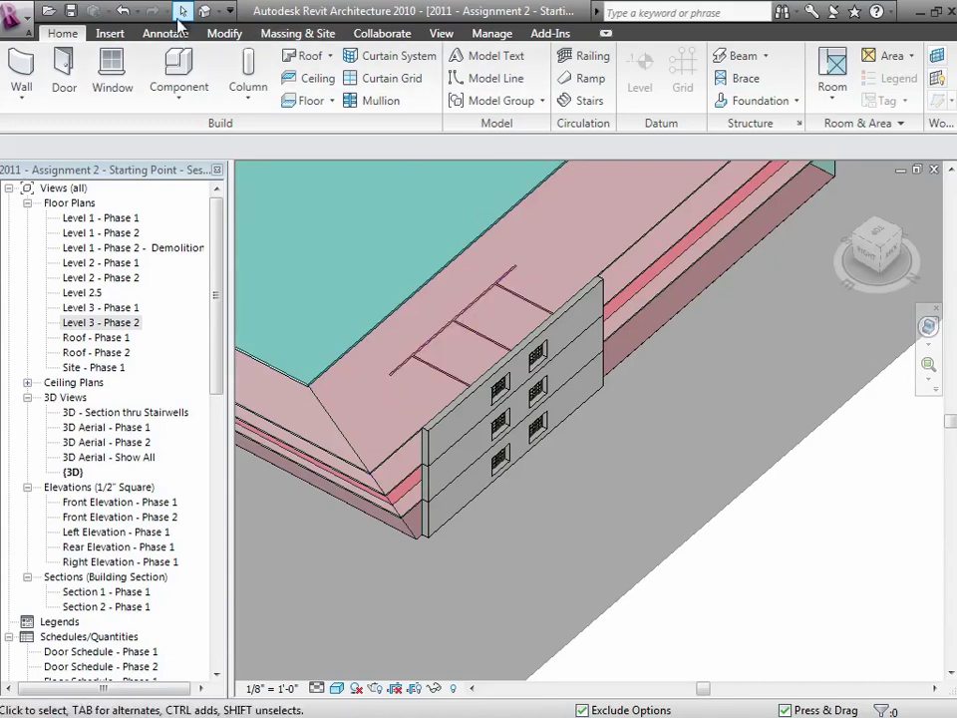
Step: Paste the copied walls, doors and windows aligned onto the Roof level
{"action": "left_click", "coordinate": [223, 32]}
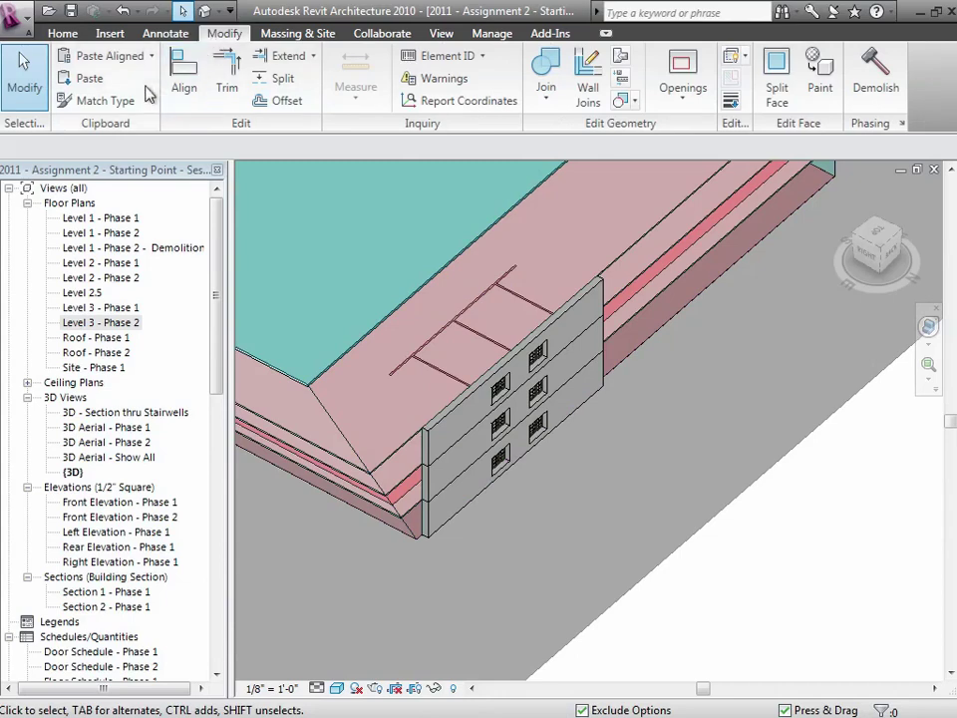
{"action": "left_click", "coordinate": [152, 57]}
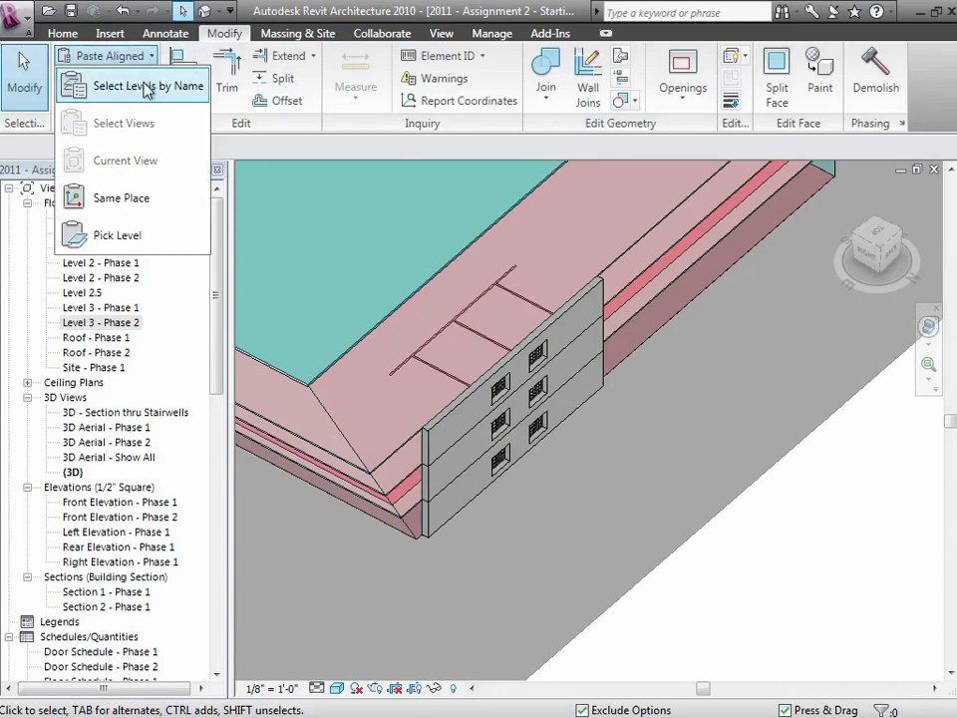
{"action": "left_click", "coordinate": [147, 88]}
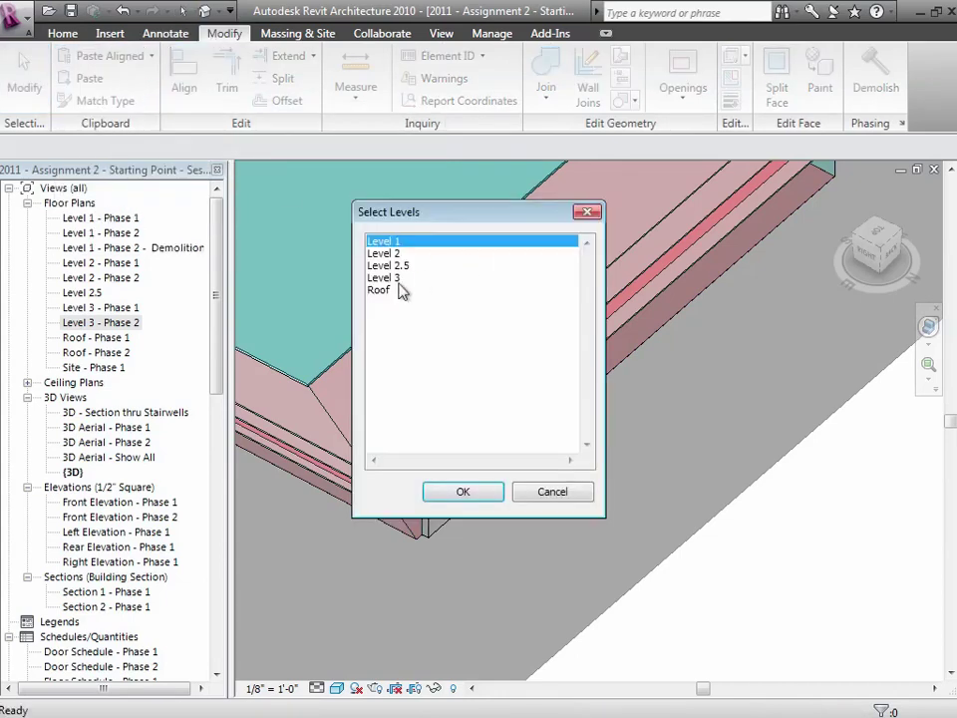
{"action": "left_click", "coordinate": [392, 290]}
{"action": "left_click", "coordinate": [493, 495]}
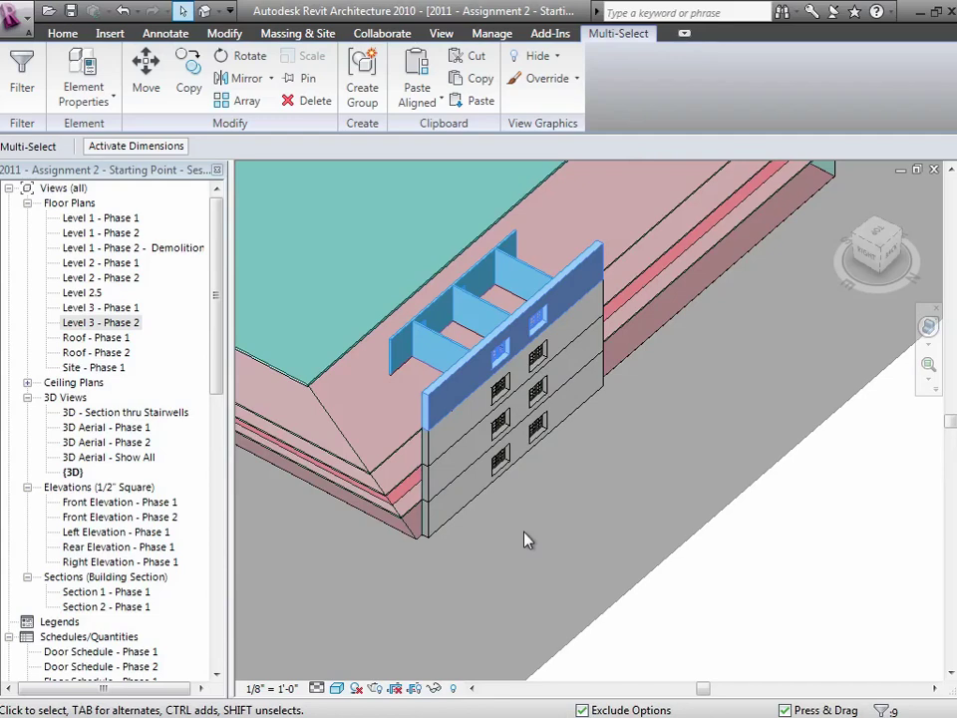
Step: Delete one middle partition wall from the top copy
{"action": "key", "text": "Escape"}
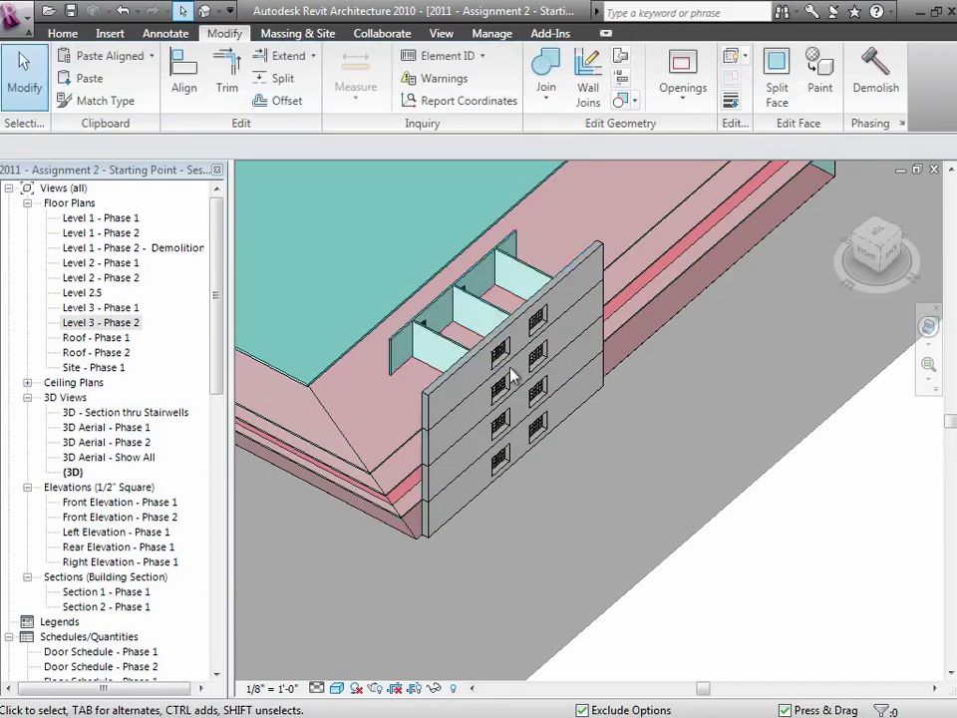
{"action": "left_click", "coordinate": [496, 309]}
{"action": "key", "text": "Delete"}
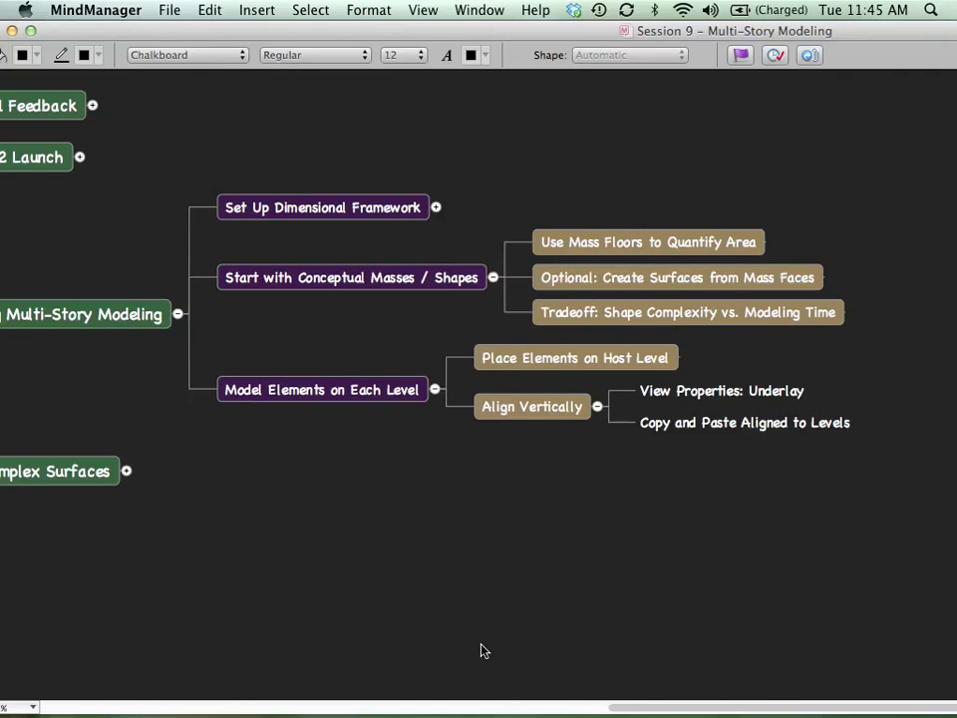
Step: Expand Modeling Complex Surfaces, collapse Model Elements on Each Level, and scroll the map right
{"action": "left_click_drag", "start_coordinate": [636, 707], "coordinate": [513, 699]}
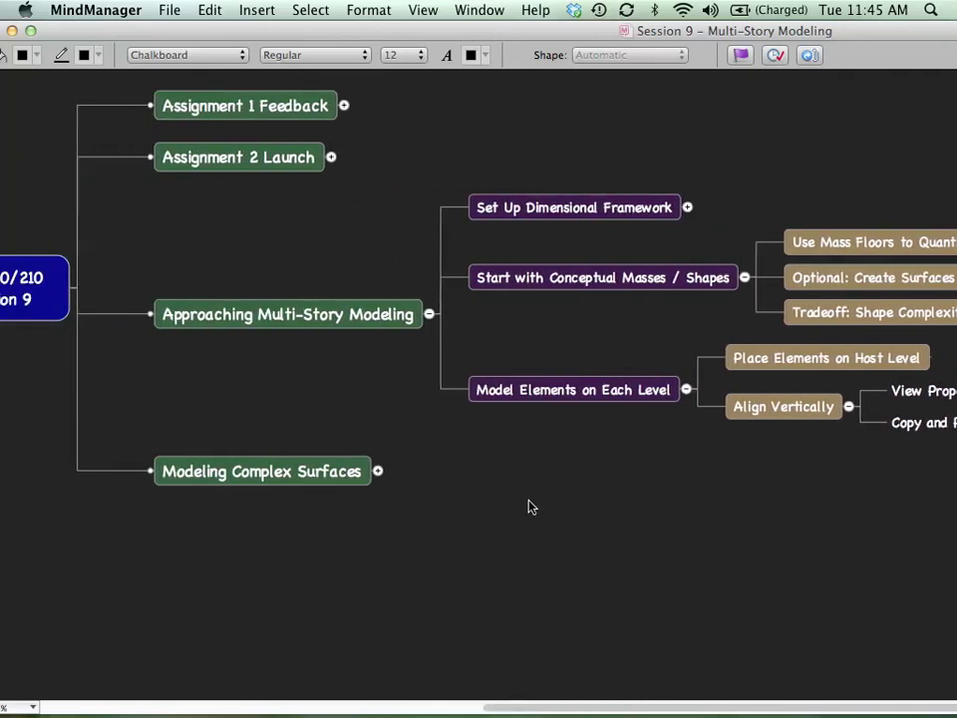
{"action": "left_click", "coordinate": [378, 470]}
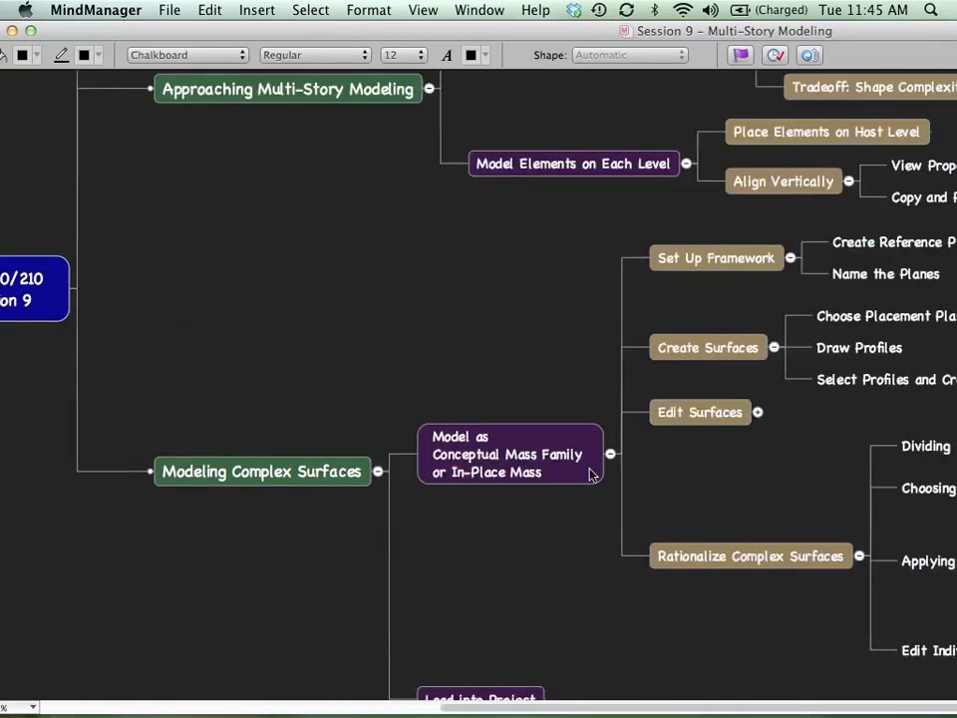
{"action": "scroll", "coordinate": [558, 556], "scroll_direction": "right", "scroll_amount": 3}
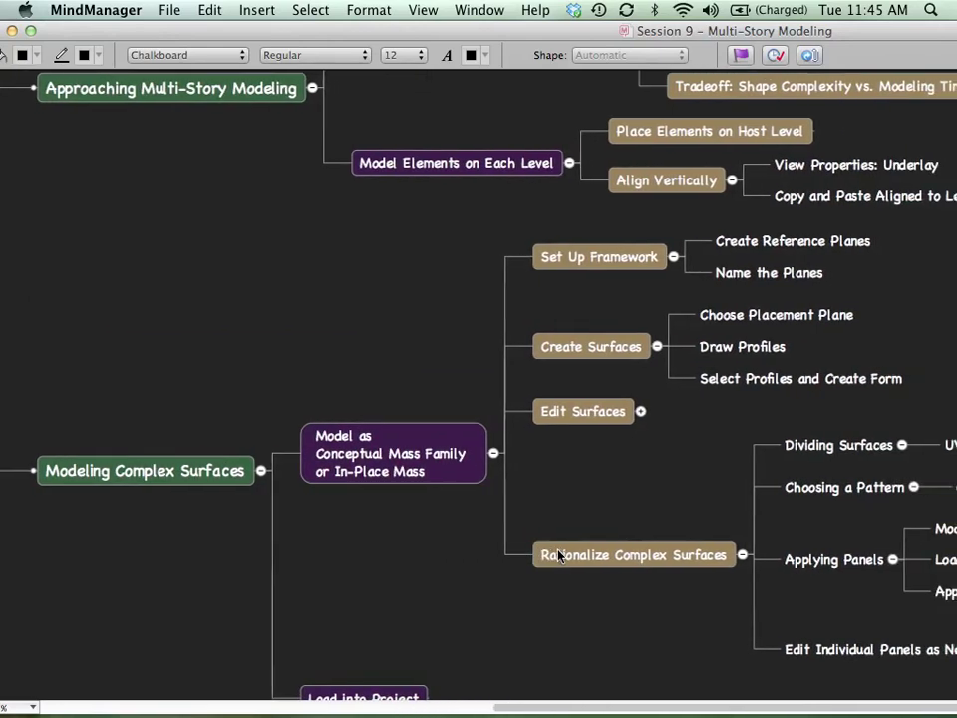
{"action": "left_click", "coordinate": [569, 162]}
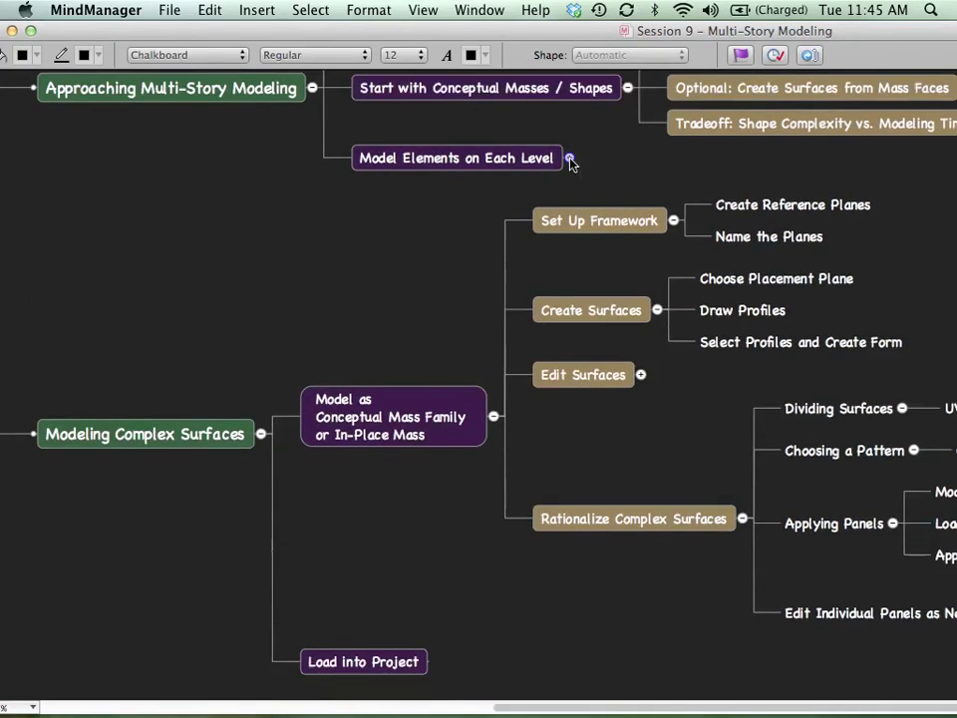
{"action": "scroll", "coordinate": [433, 295], "scroll_direction": "right", "scroll_amount": 3}
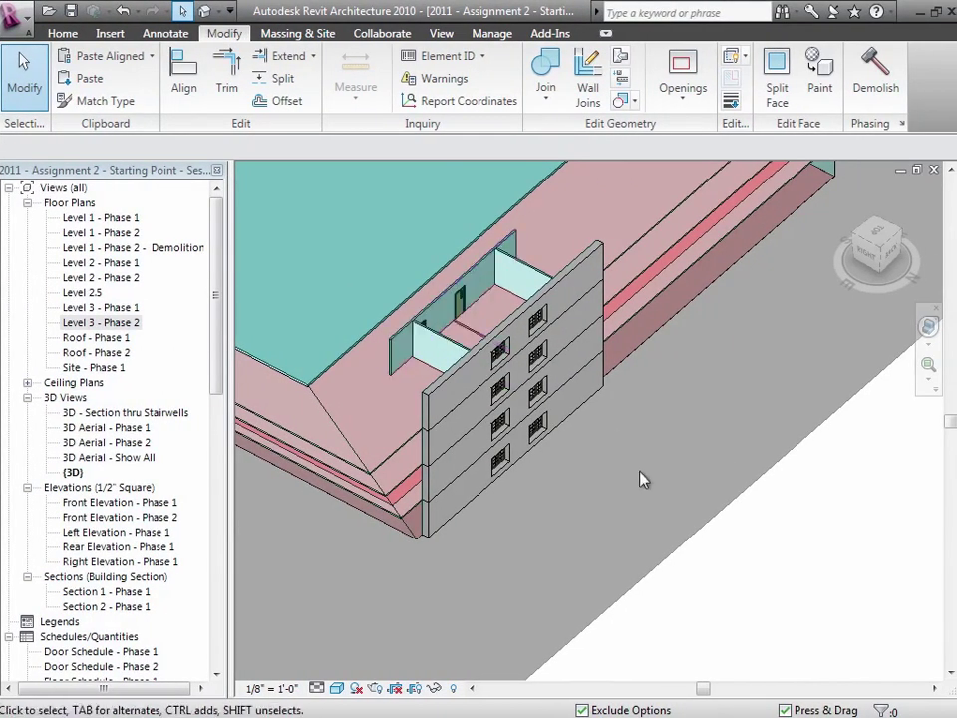
Step: Create a new project from the default Imperial template via New > Project
{"action": "scroll", "coordinate": [641, 480], "scroll_direction": "down", "scroll_amount": 3}
{"action": "scroll", "coordinate": [643, 479], "scroll_direction": "down", "scroll_amount": 2}
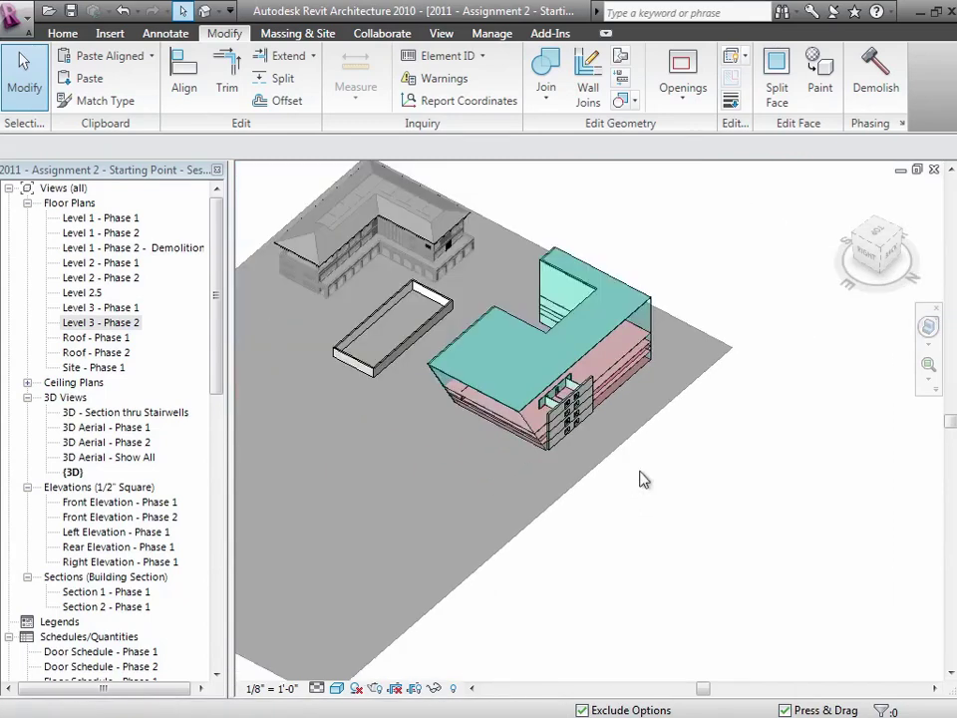
{"action": "left_click", "coordinate": [22, 22]}
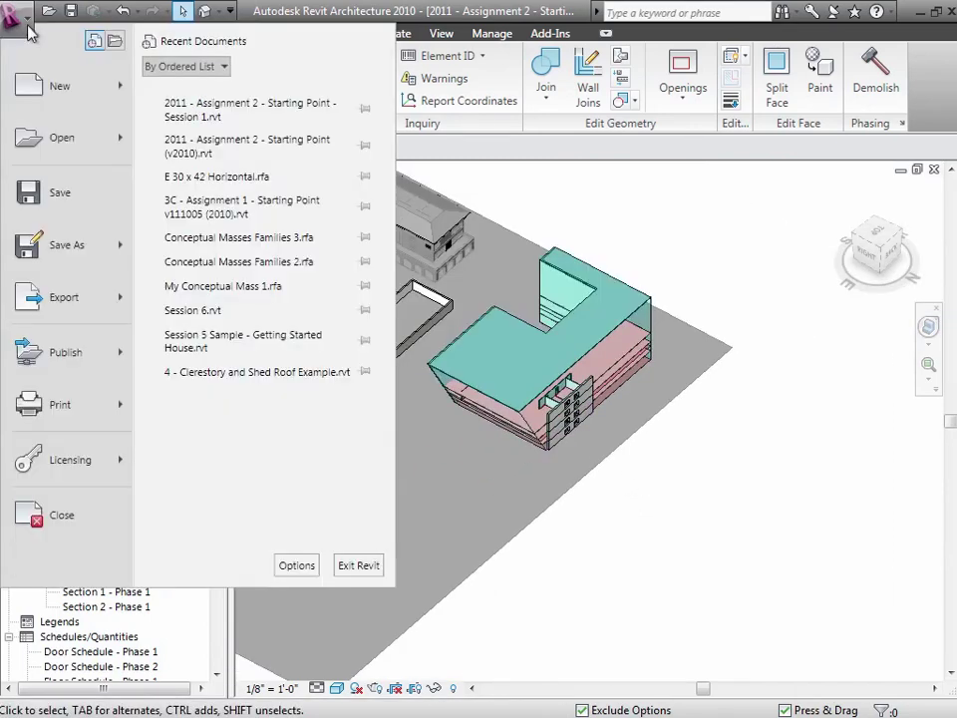
{"action": "mouse_move", "coordinate": [125, 90]}
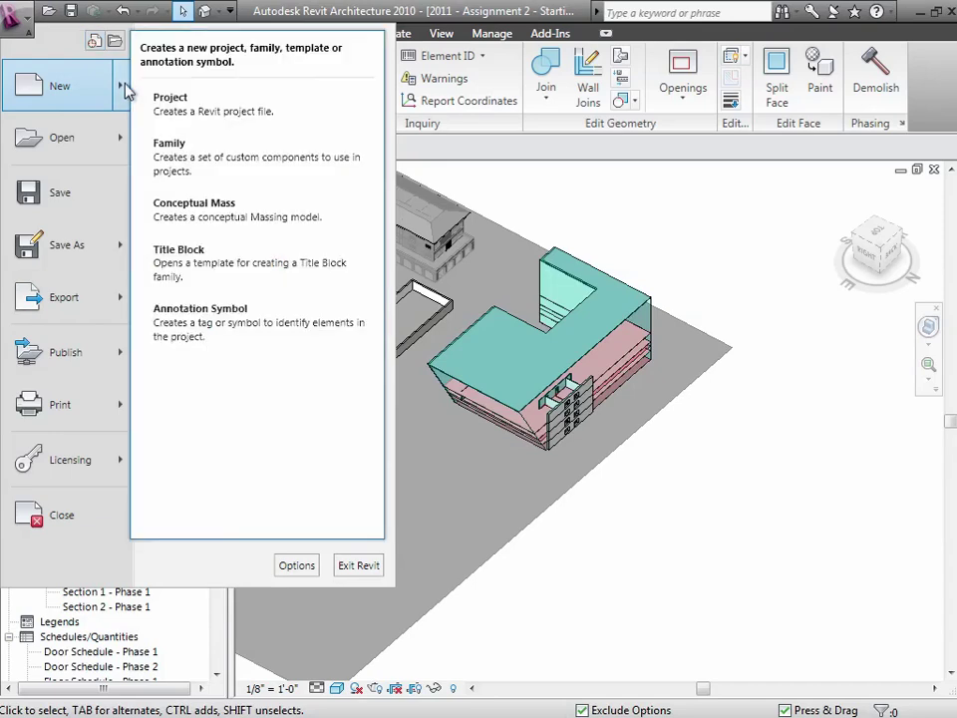
{"action": "left_click", "coordinate": [185, 99]}
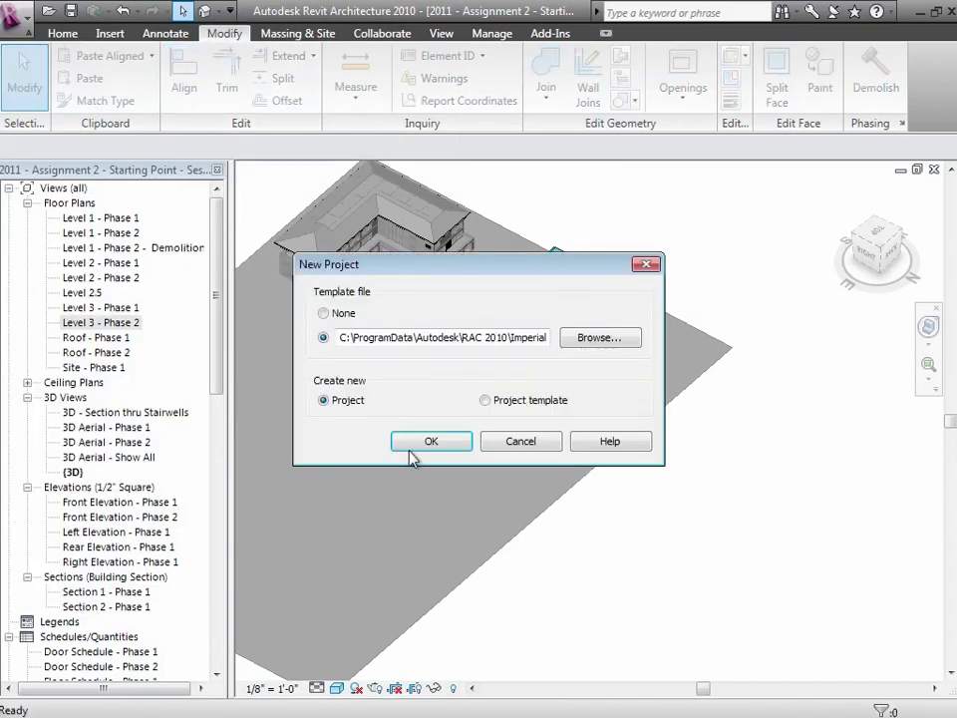
{"action": "left_click", "coordinate": [421, 444]}
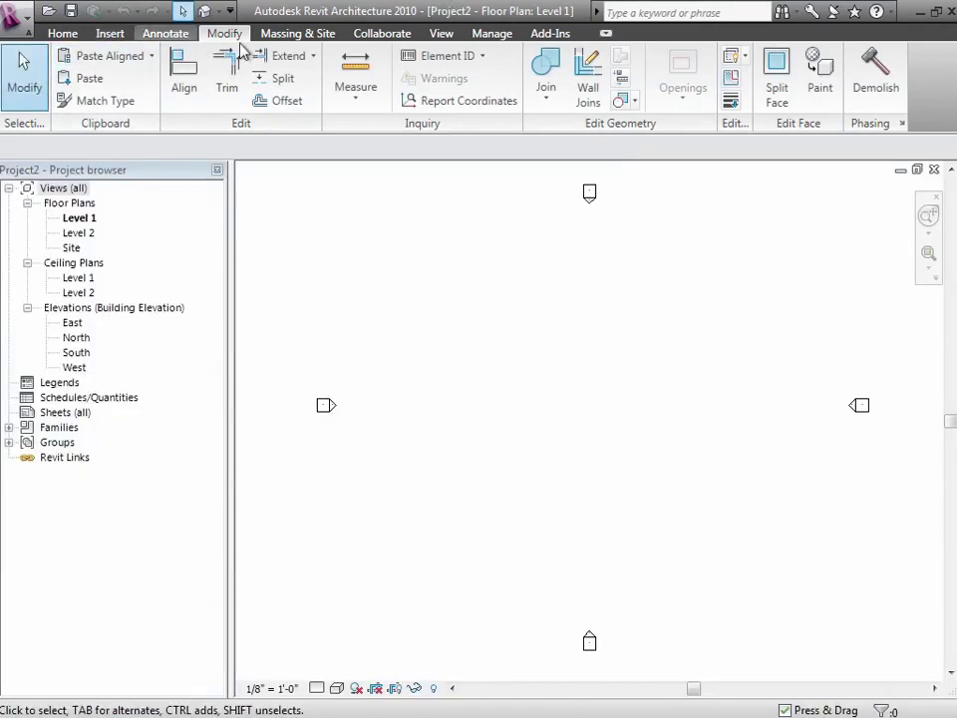
Step: Start a new in-place mass from Massing & Site, dismissing the Show Mass notice and keeping the default name
{"action": "left_click", "coordinate": [293, 36]}
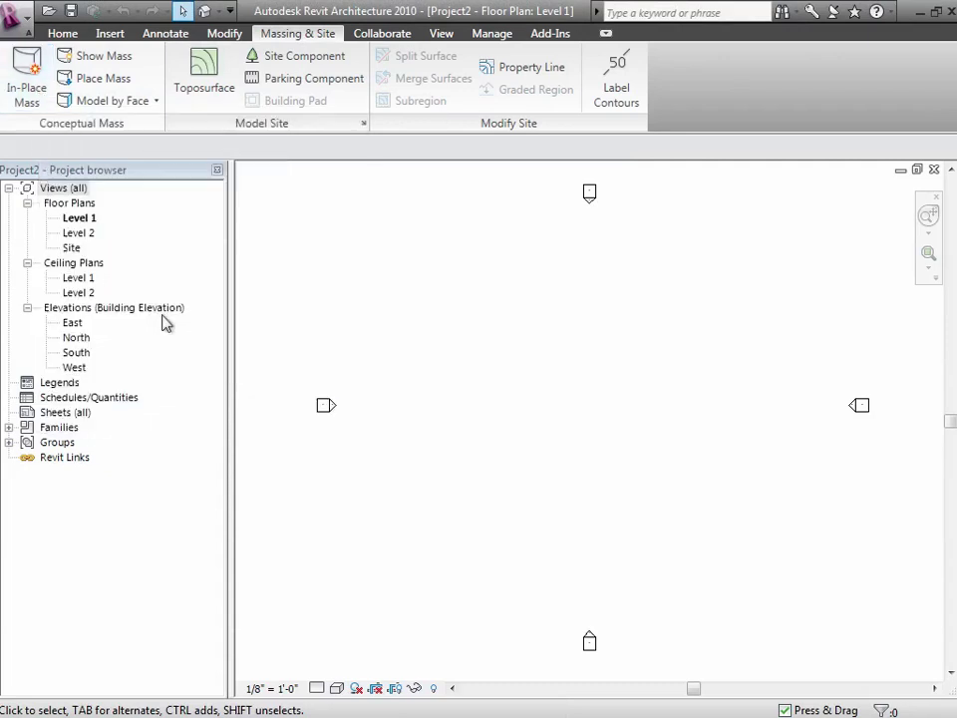
{"action": "left_click", "coordinate": [38, 102]}
{"action": "left_click", "coordinate": [602, 442]}
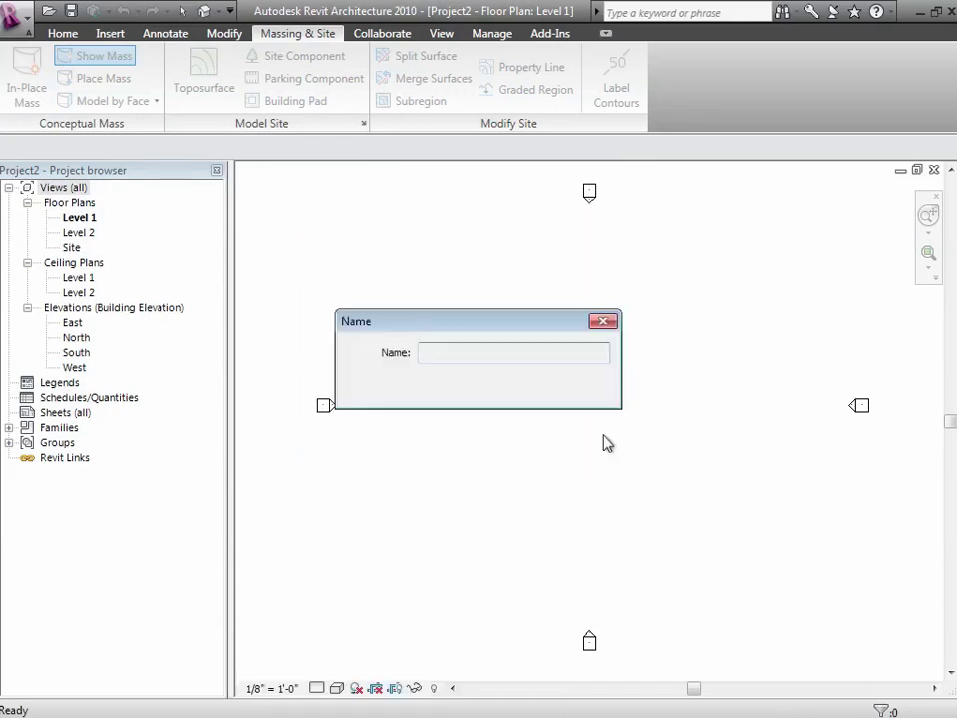
{"action": "left_click", "coordinate": [496, 398]}
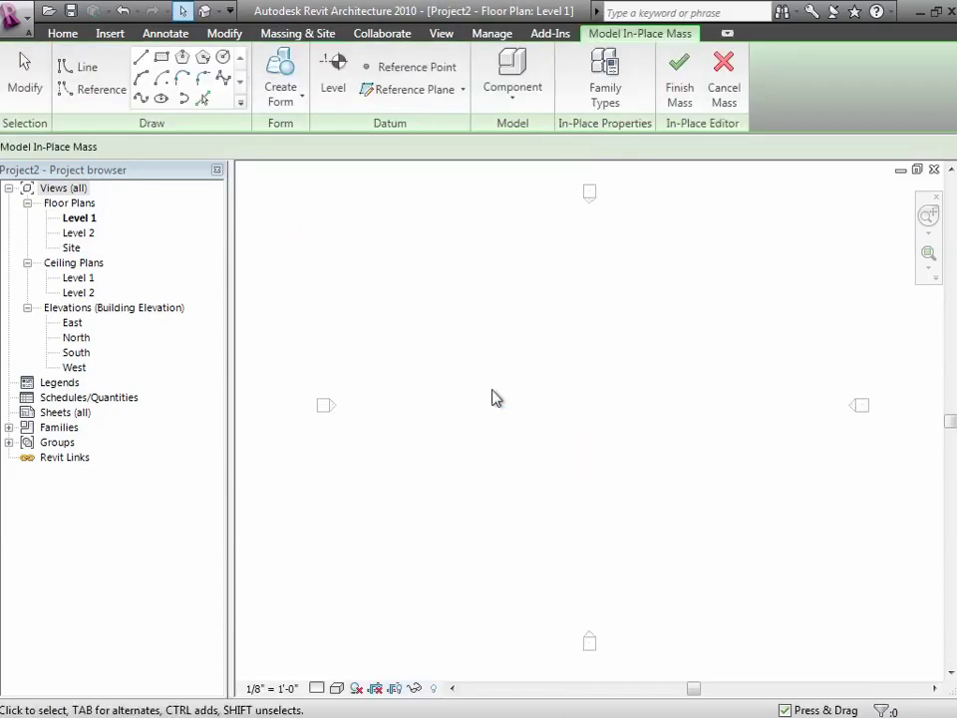
Step: Sketch a roughly 47'-wide rectangle on Level 1
{"action": "left_click", "coordinate": [161, 56]}
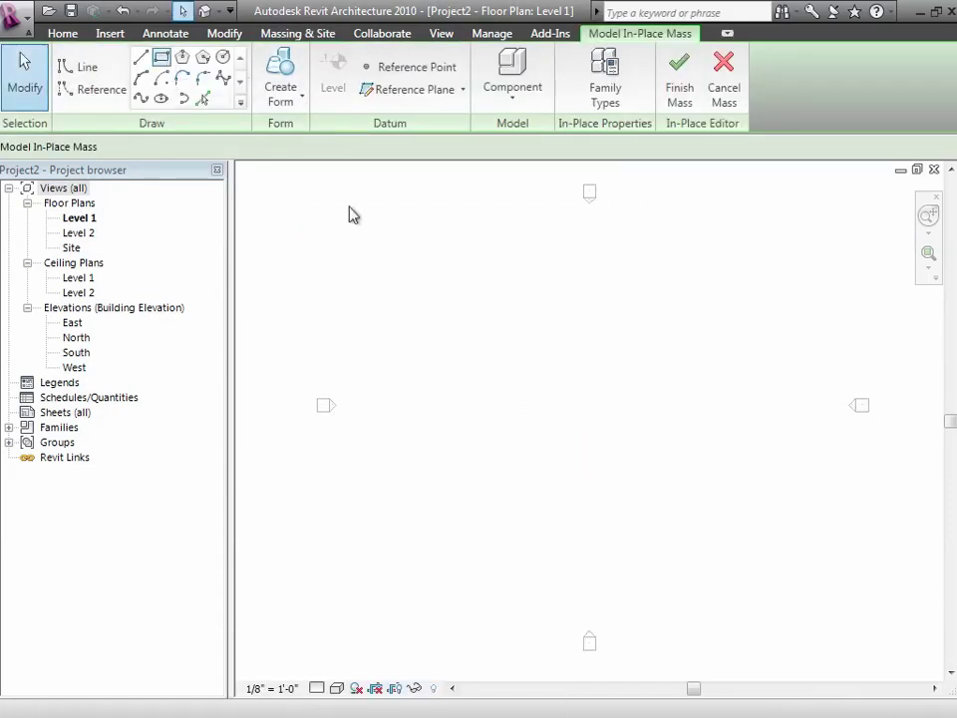
{"action": "left_click", "coordinate": [467, 316]}
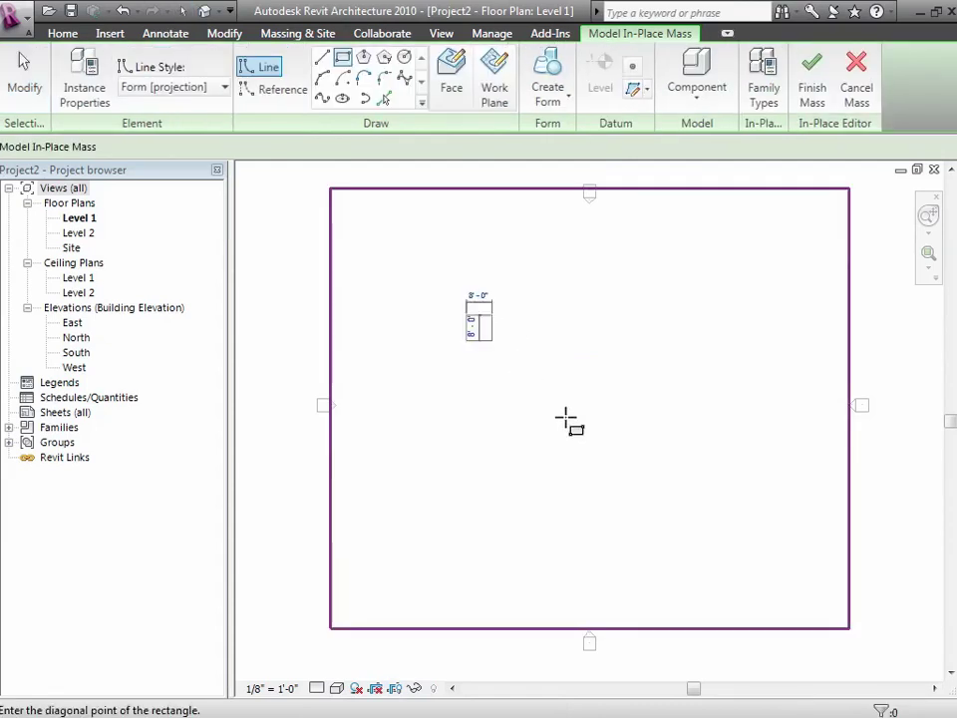
{"action": "left_click", "coordinate": [621, 432]}
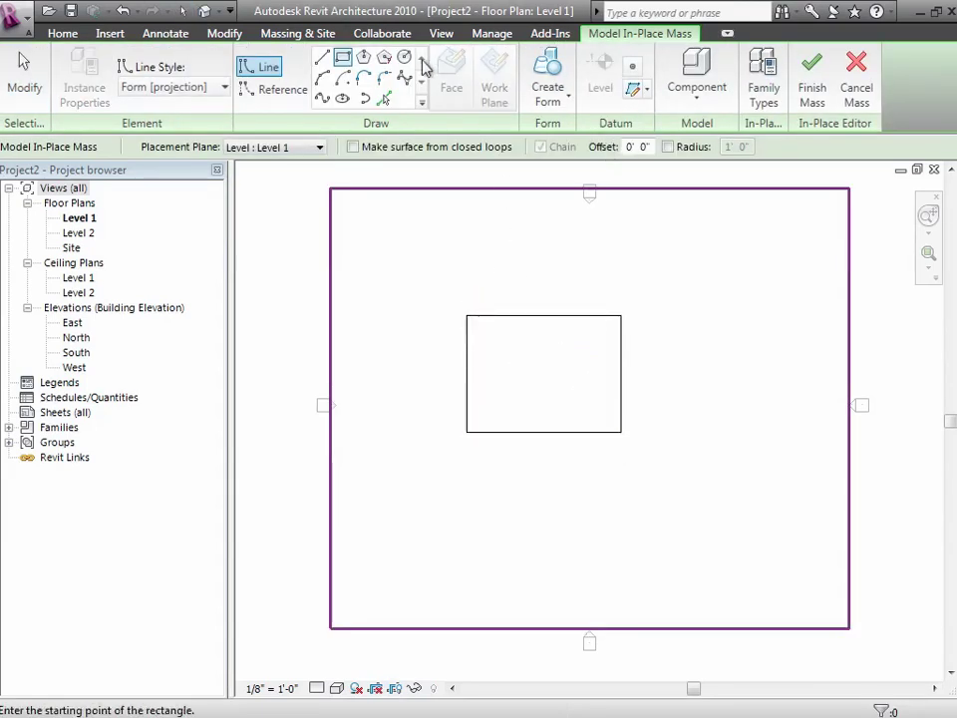
{"action": "left_click", "coordinate": [22, 66]}
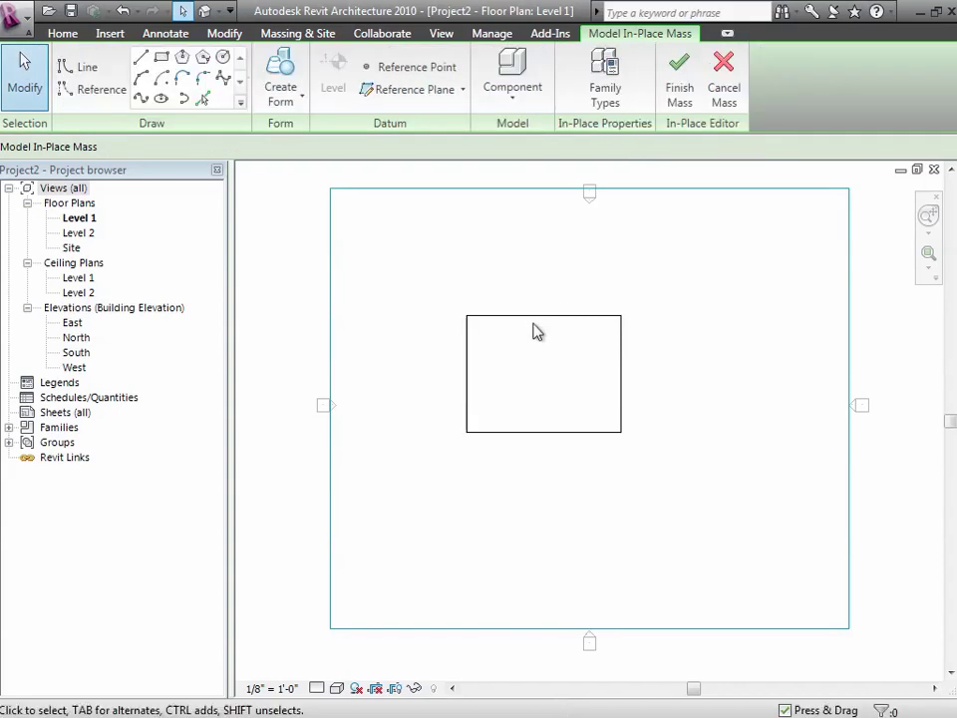
Step: Select the rectangle chain and extrude it into a solid form with Create Form
{"action": "key", "text": "Tab"}
{"action": "left_click", "coordinate": [533, 307]}
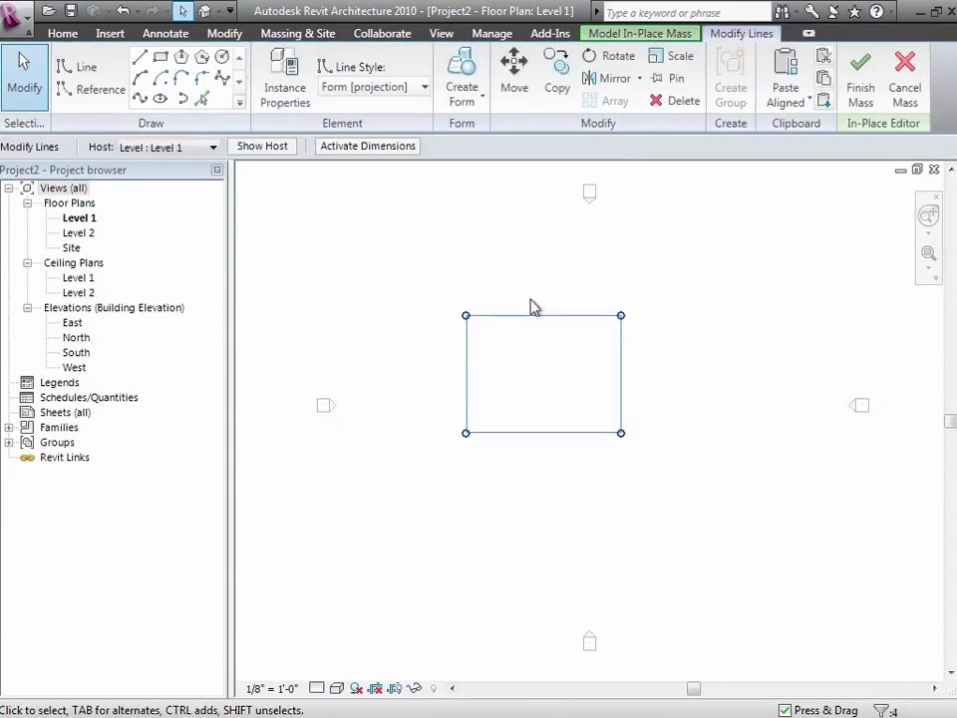
{"action": "left_click", "coordinate": [479, 100]}
{"action": "left_click", "coordinate": [485, 135]}
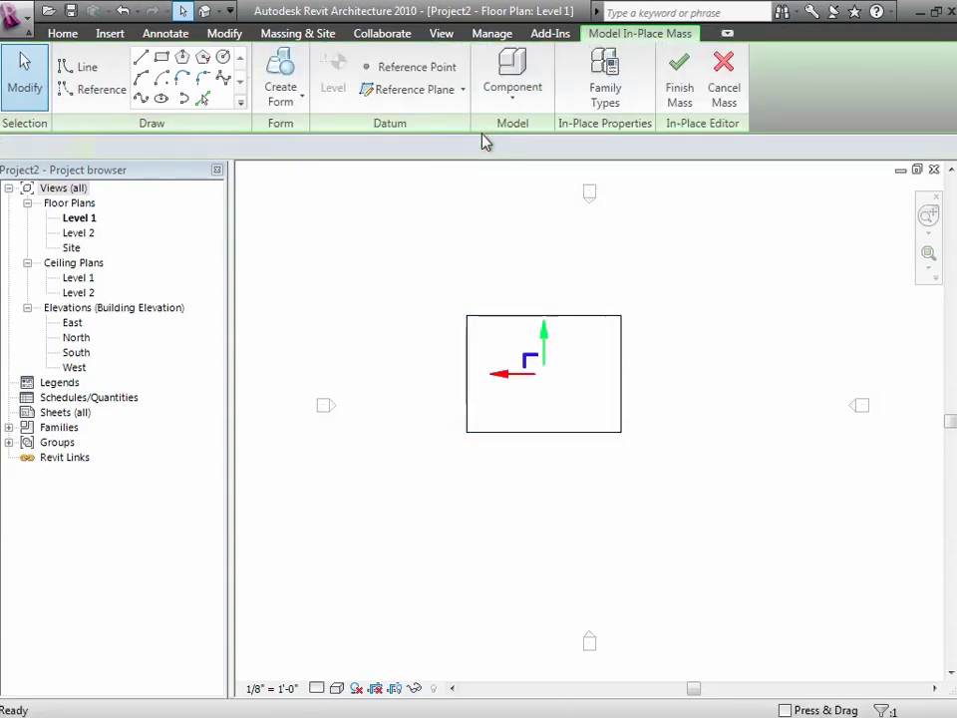
Step: In the 3D view, raise the box's top face and push its top-right edge outward to skew it
{"action": "left_click", "coordinate": [204, 11]}
{"action": "key", "text": "z"}
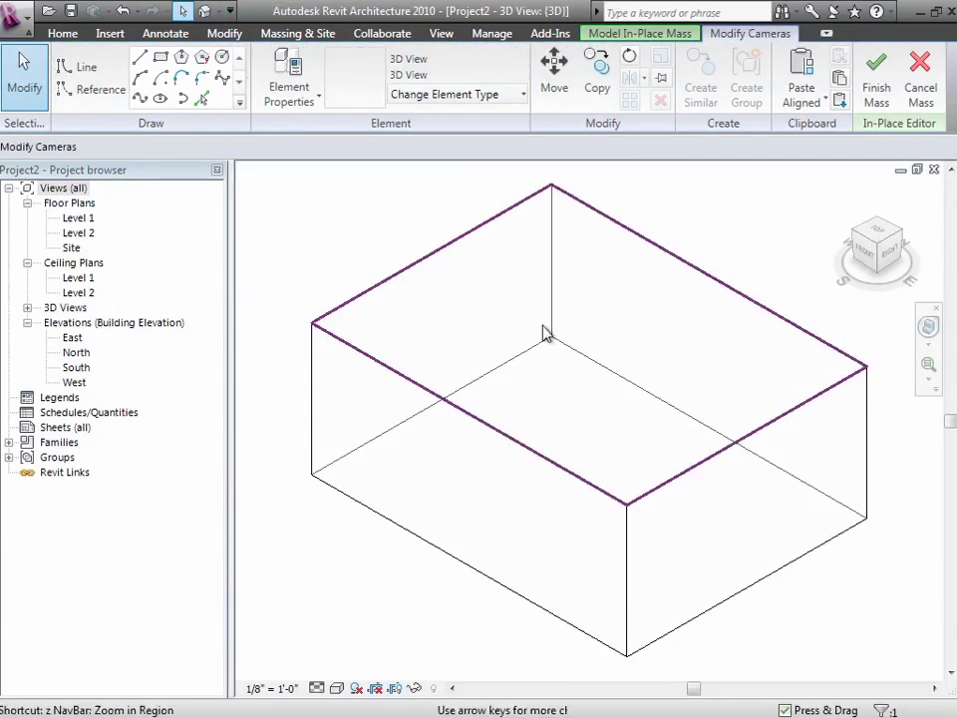
{"action": "key", "text": "o"}
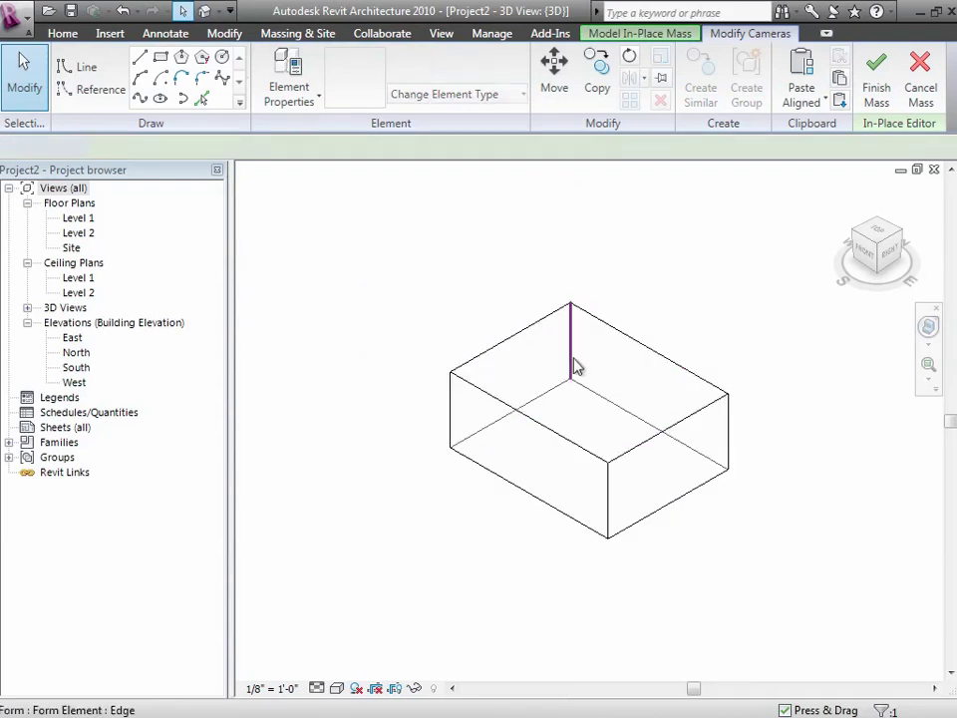
{"action": "left_click", "coordinate": [577, 362]}
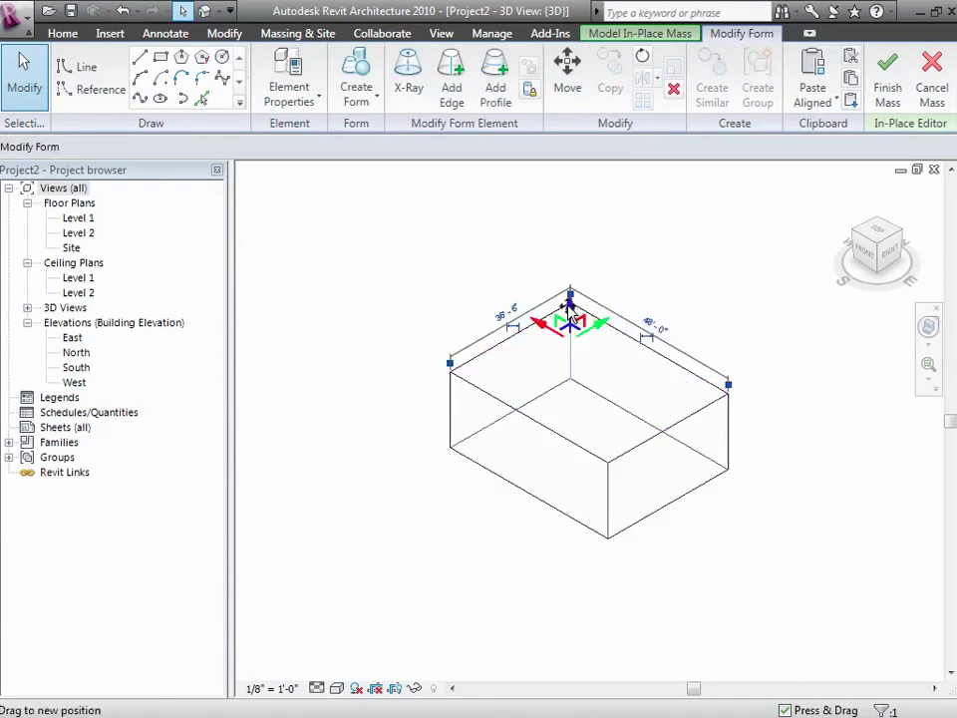
{"action": "left_click_drag", "start_coordinate": [571, 317], "coordinate": [575, 257]}
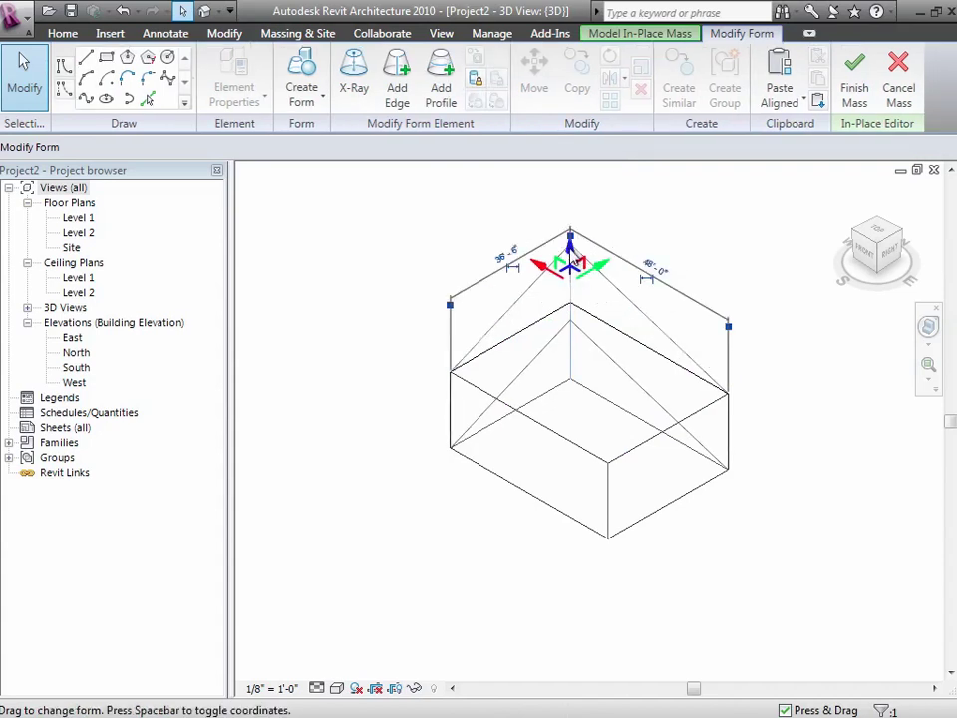
{"action": "key", "text": "ctrl+z"}
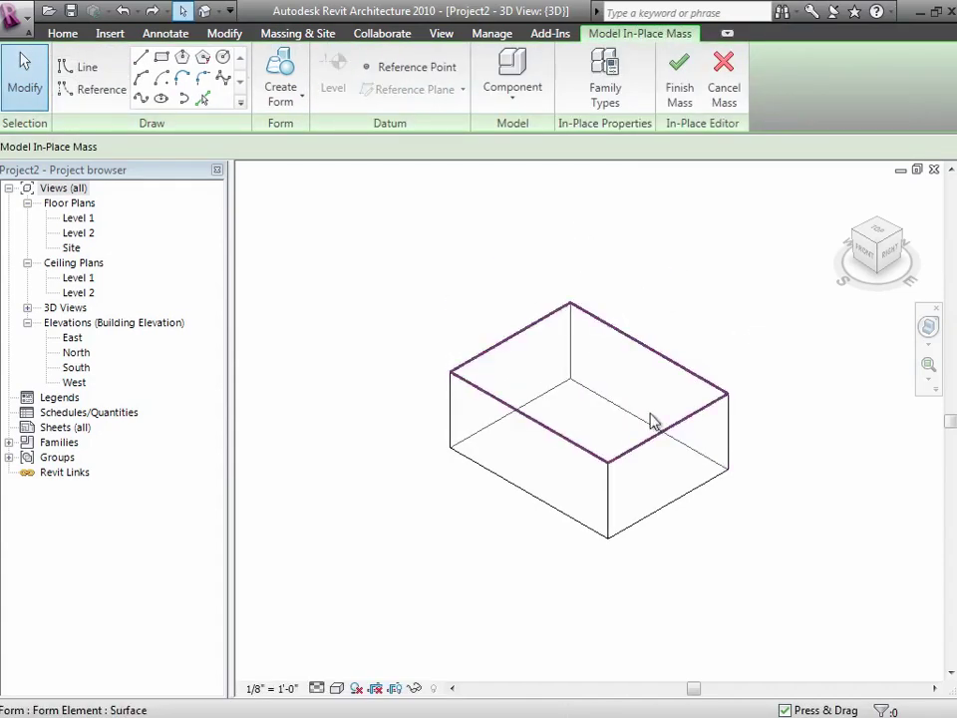
{"action": "left_click", "coordinate": [626, 385]}
{"action": "left_click_drag", "start_coordinate": [590, 363], "coordinate": [592, 275]}
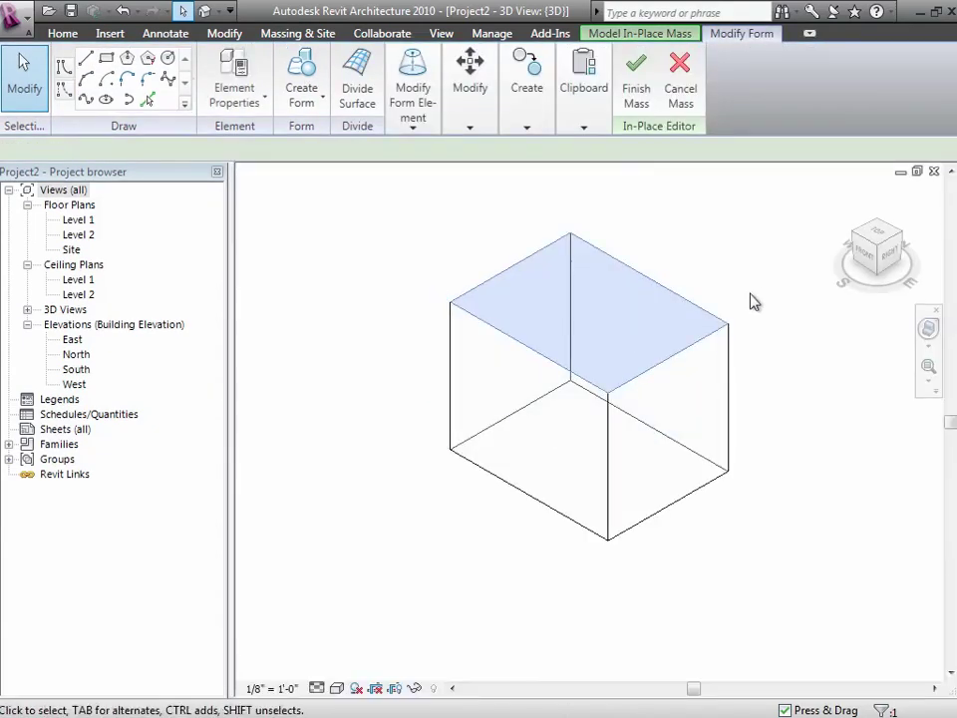
{"action": "left_click", "coordinate": [693, 354]}
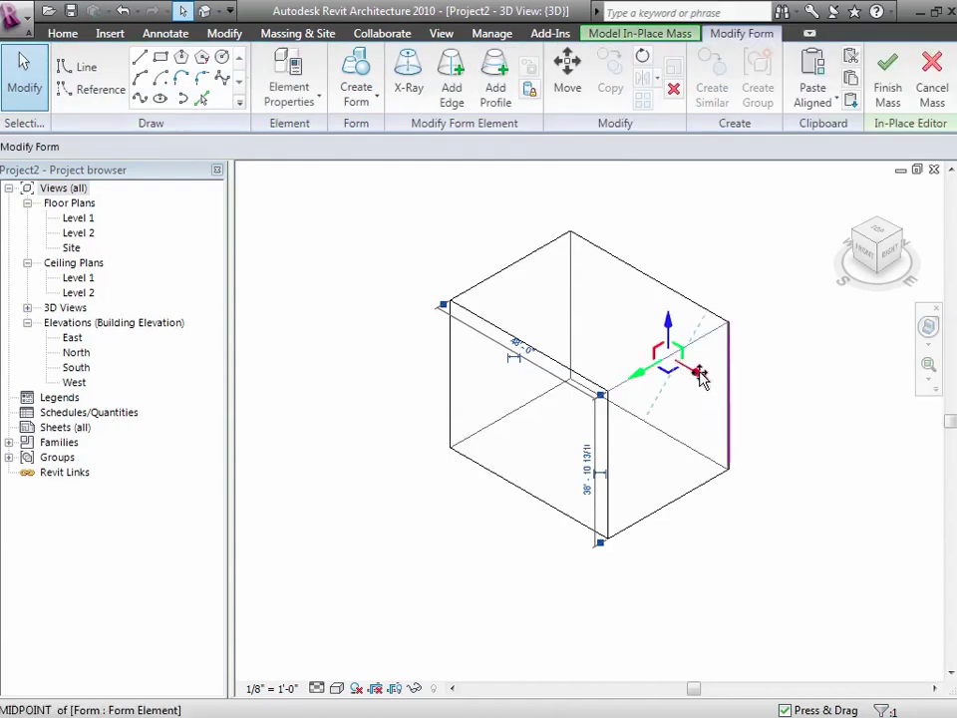
{"action": "left_click_drag", "start_coordinate": [702, 379], "coordinate": [780, 400]}
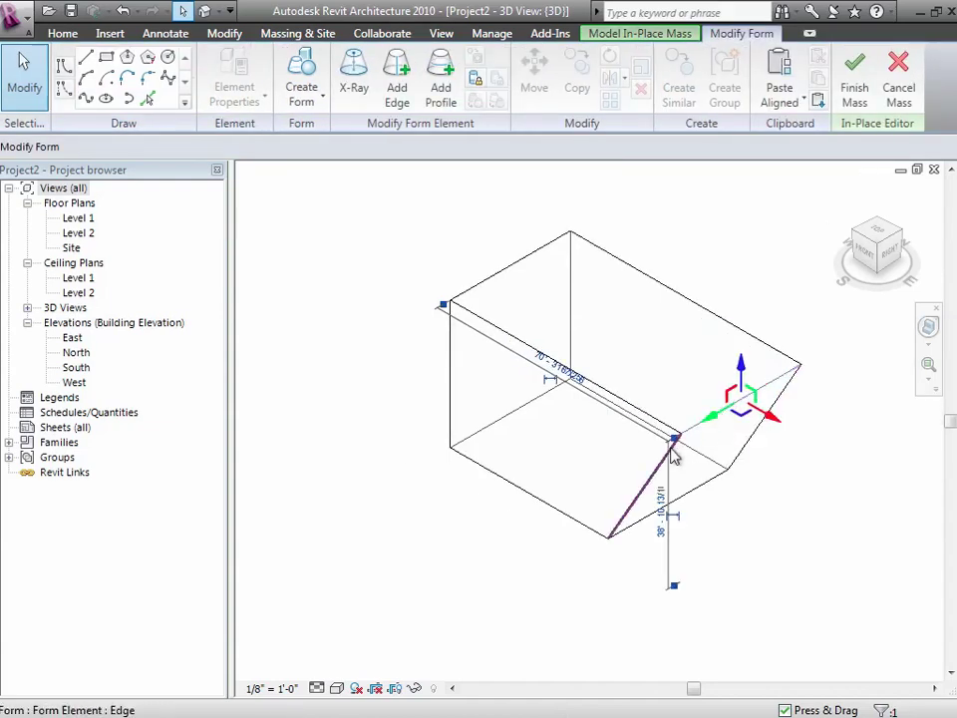
{"action": "left_click", "coordinate": [761, 528]}
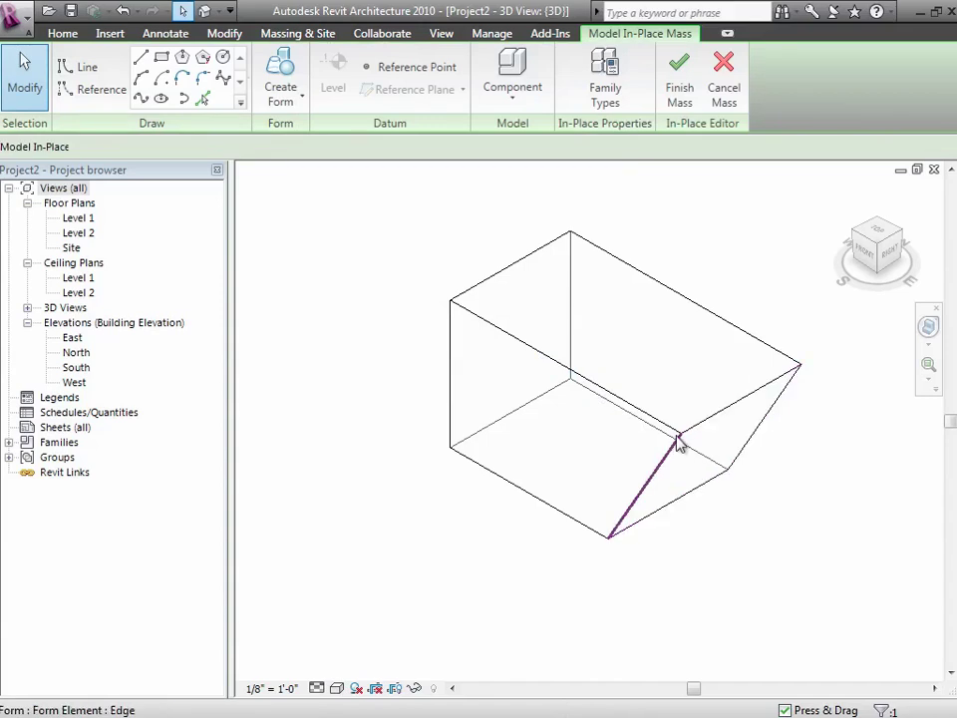
Step: Drag a corner vertex to distort the form and switch to Shaded with Edges display
{"action": "key", "text": "Tab"}
{"action": "key", "text": "Tab"}
{"action": "key", "text": "Tab"}
{"action": "key", "text": "Tab"}
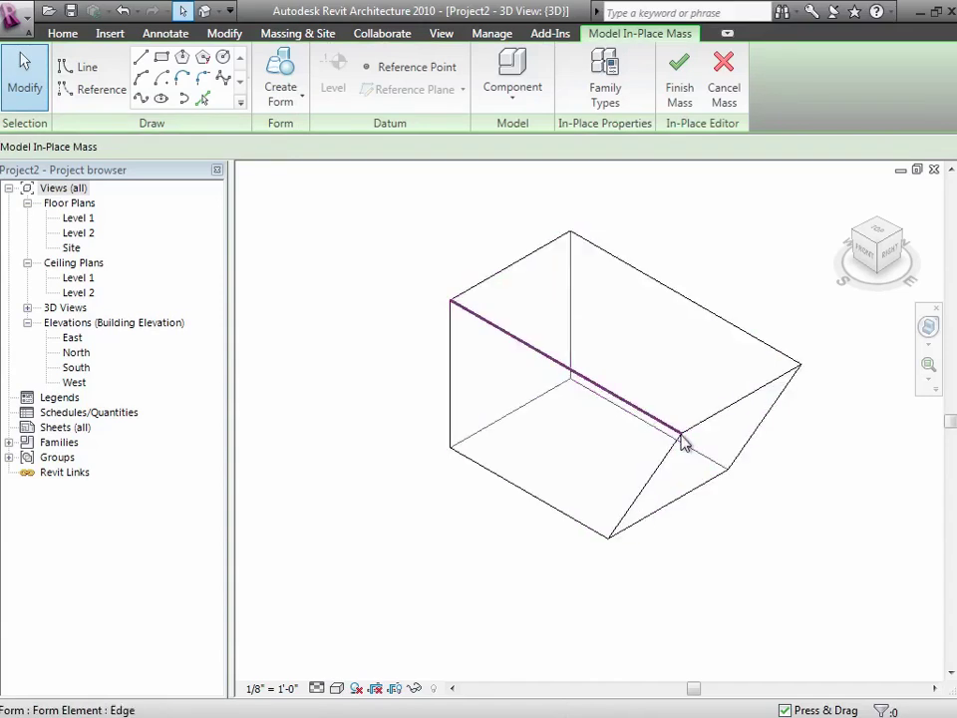
{"action": "key", "text": "Tab"}
{"action": "key", "text": "Tab"}
{"action": "key", "text": "Tab"}
{"action": "key", "text": "Tab"}
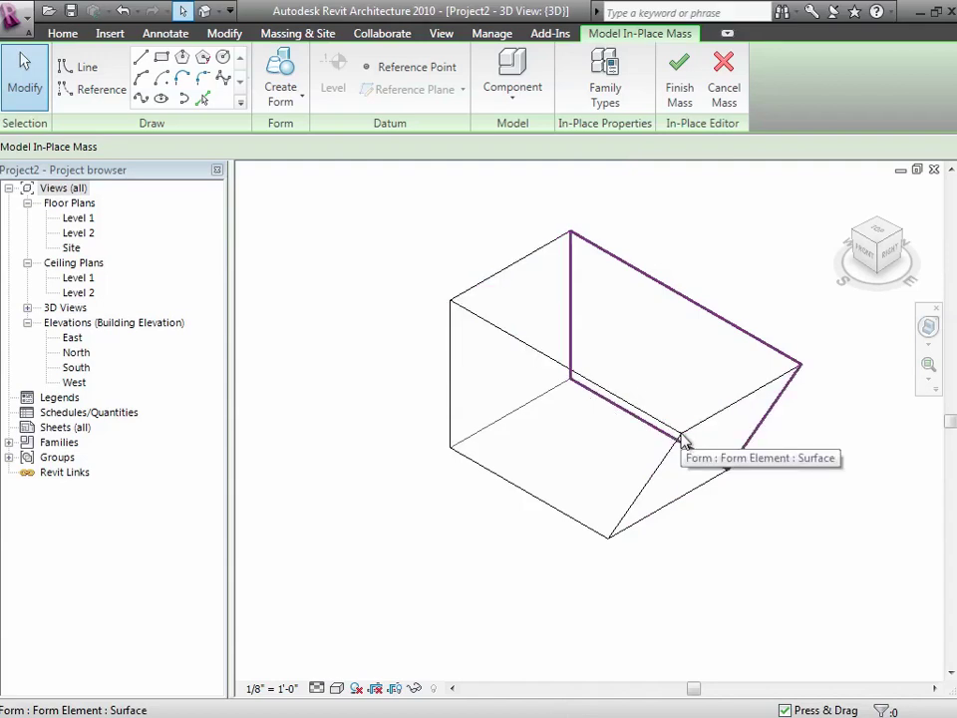
{"action": "key", "text": "Tab"}
{"action": "key", "text": "Tab"}
{"action": "key", "text": "Tab"}
{"action": "key", "text": "Tab"}
{"action": "key", "text": "Tab"}
{"action": "key", "text": "Tab"}
{"action": "key", "text": "Tab"}
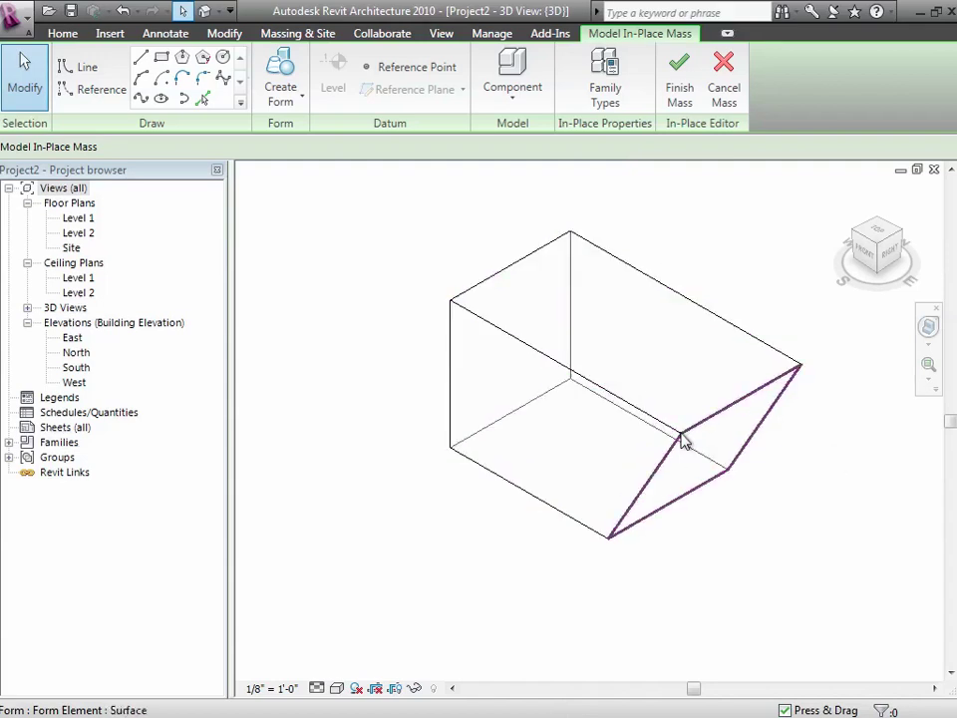
{"action": "key", "text": "Tab"}
{"action": "left_click", "coordinate": [682, 439]}
{"action": "left_click_drag", "start_coordinate": [680, 397], "coordinate": [560, 435]}
{"action": "key", "text": "Escape"}
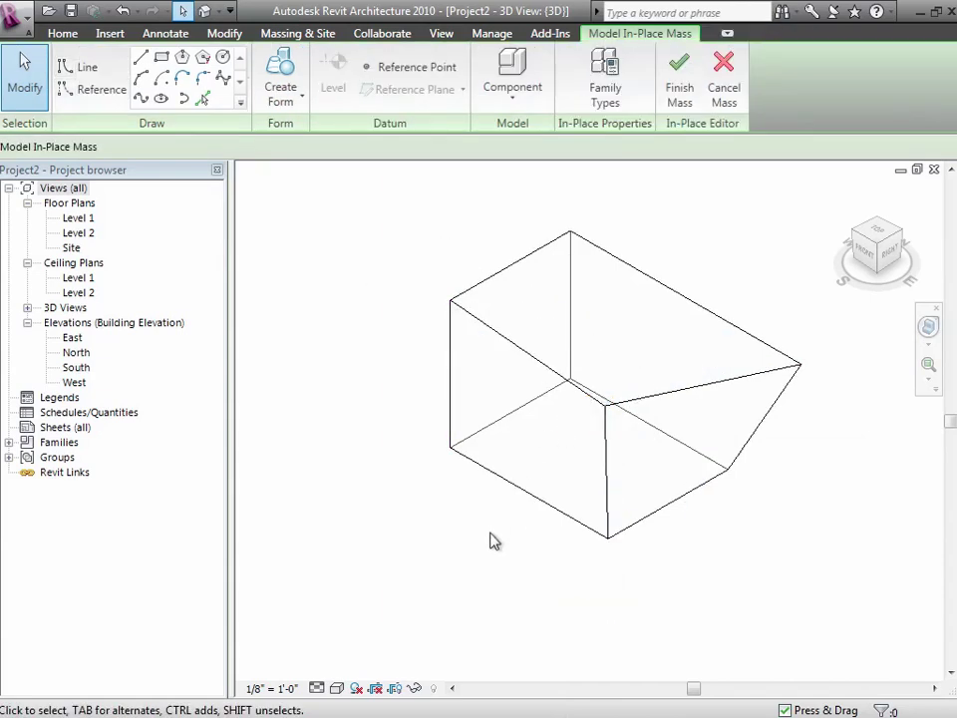
{"action": "left_click", "coordinate": [340, 688]}
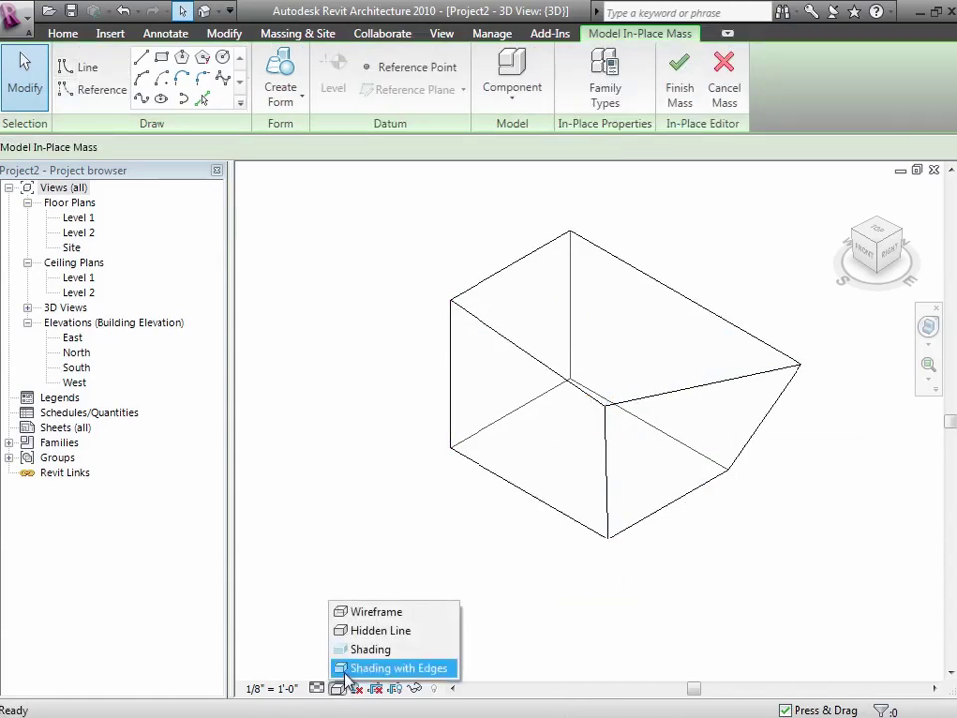
{"action": "left_click", "coordinate": [345, 671]}
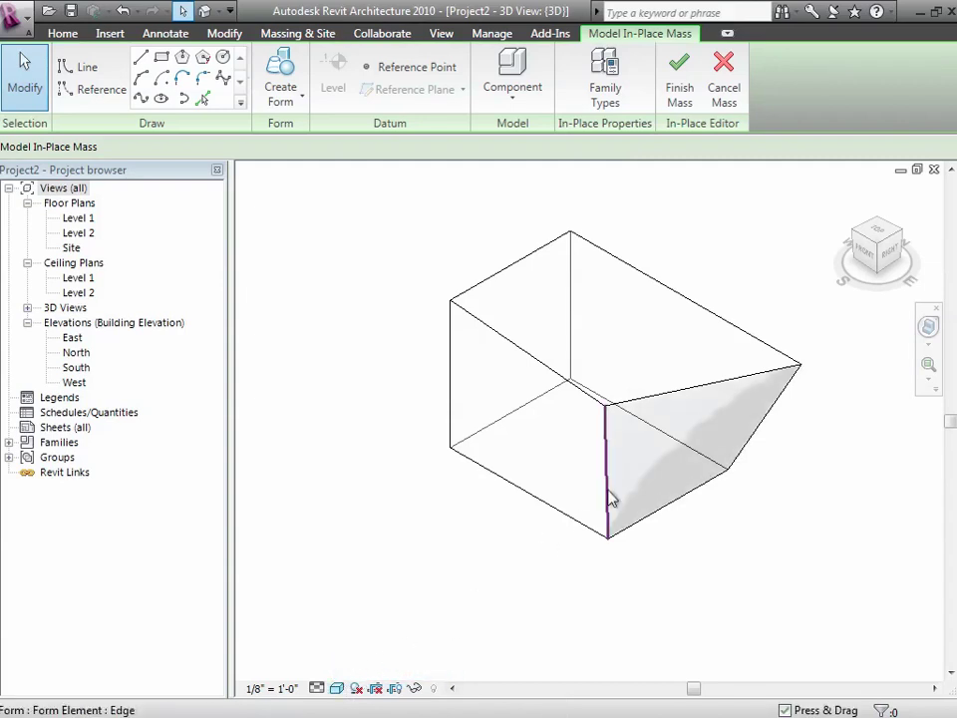
Step: Finish the mass as Mass 1 and orbit the 3D view to see another side
{"action": "left_click", "coordinate": [678, 95]}
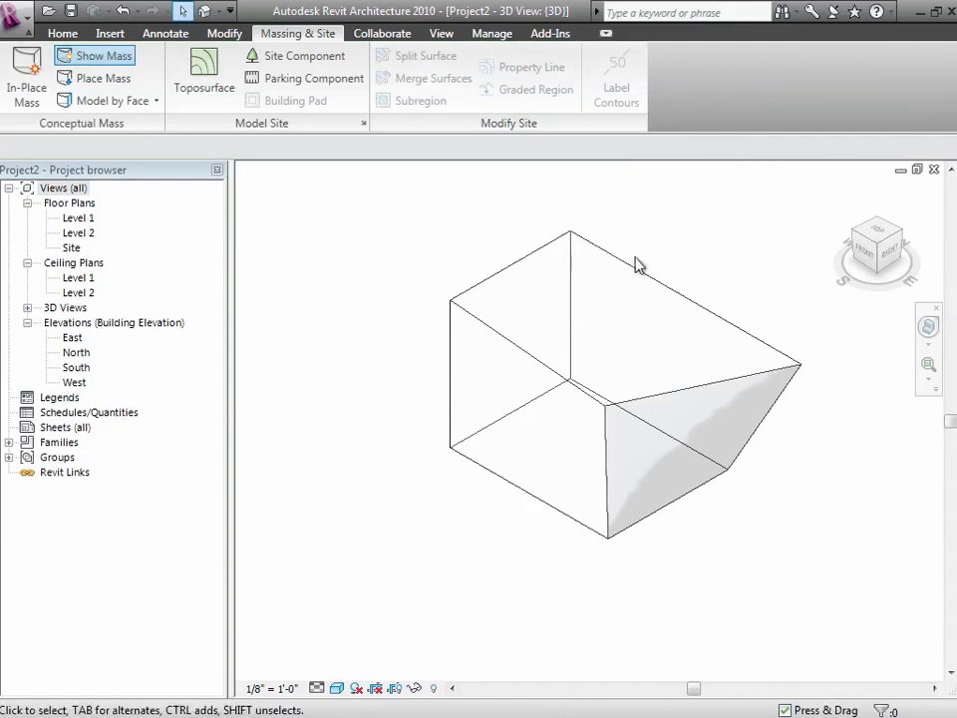
{"action": "left_click", "coordinate": [928, 329]}
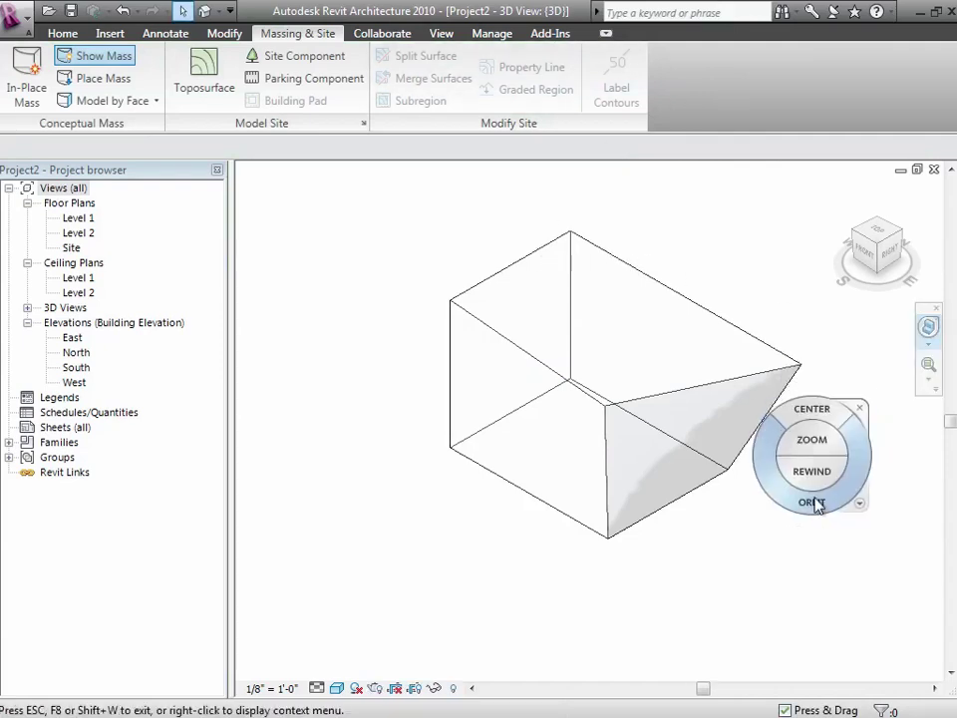
{"action": "left_click_drag", "start_coordinate": [813, 502], "coordinate": [714, 499]}
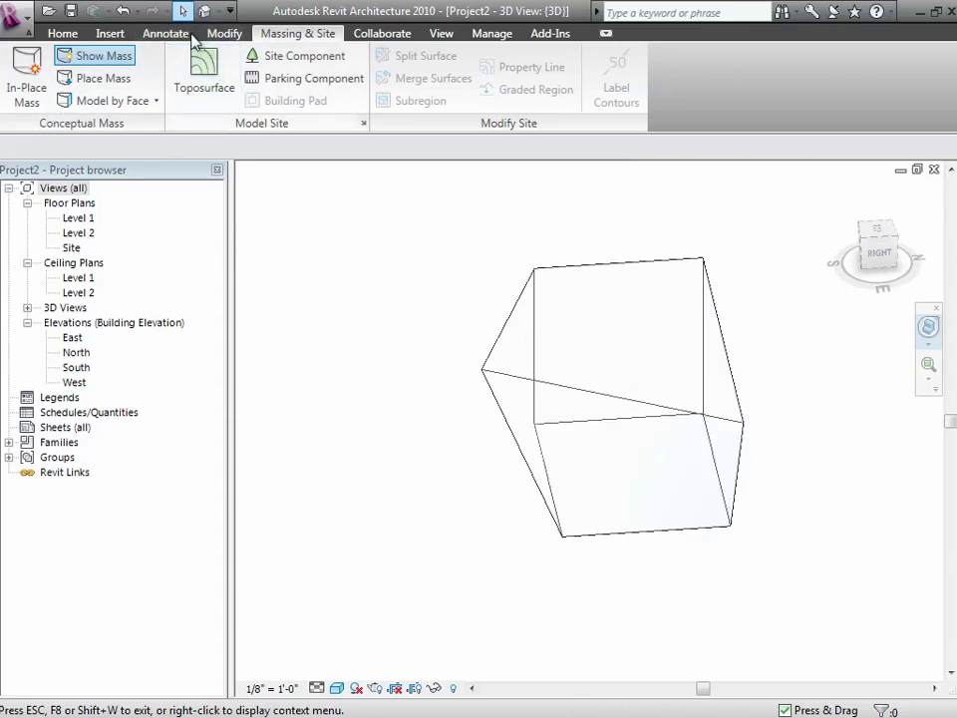
{"action": "left_click", "coordinate": [184, 12]}
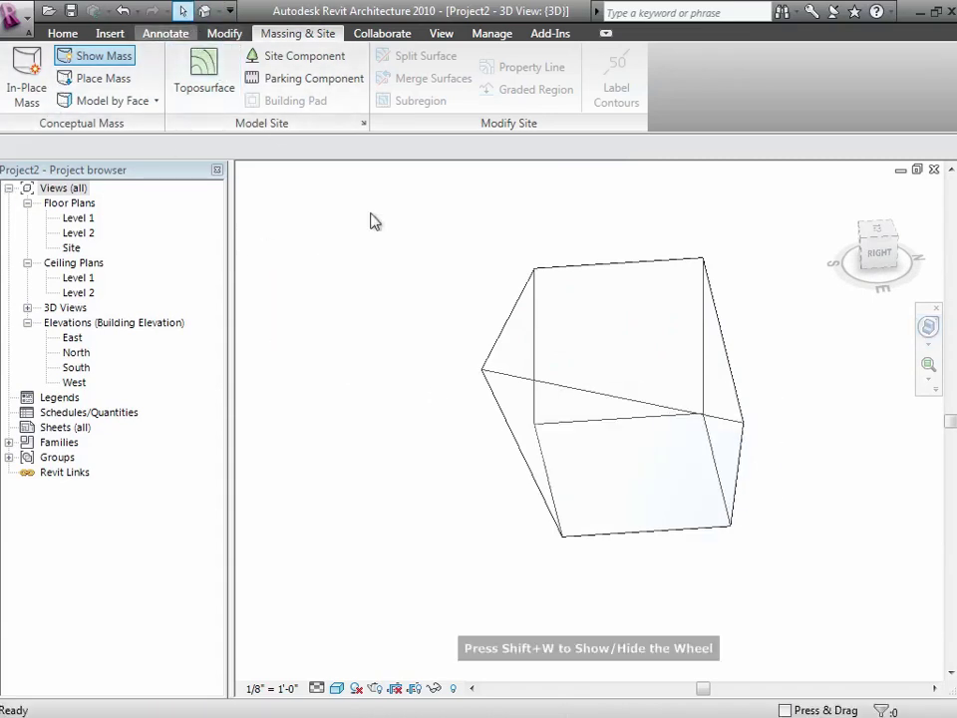
Step: Select the mass and reopen it with Edit In-Place
{"action": "left_click", "coordinate": [608, 404]}
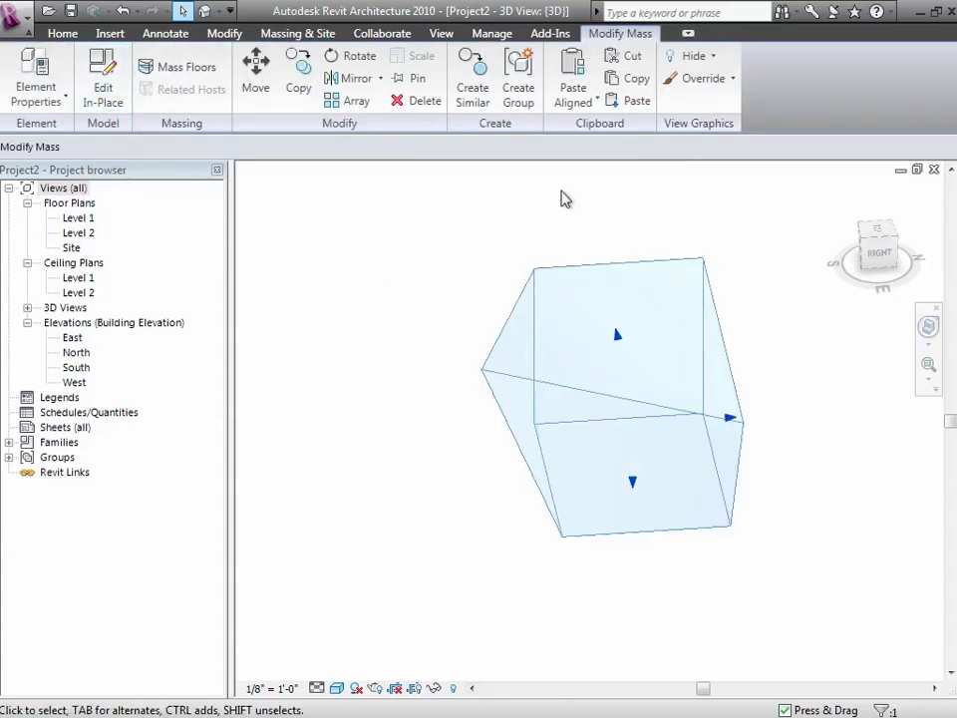
{"action": "left_click", "coordinate": [380, 247]}
{"action": "left_click", "coordinate": [515, 387]}
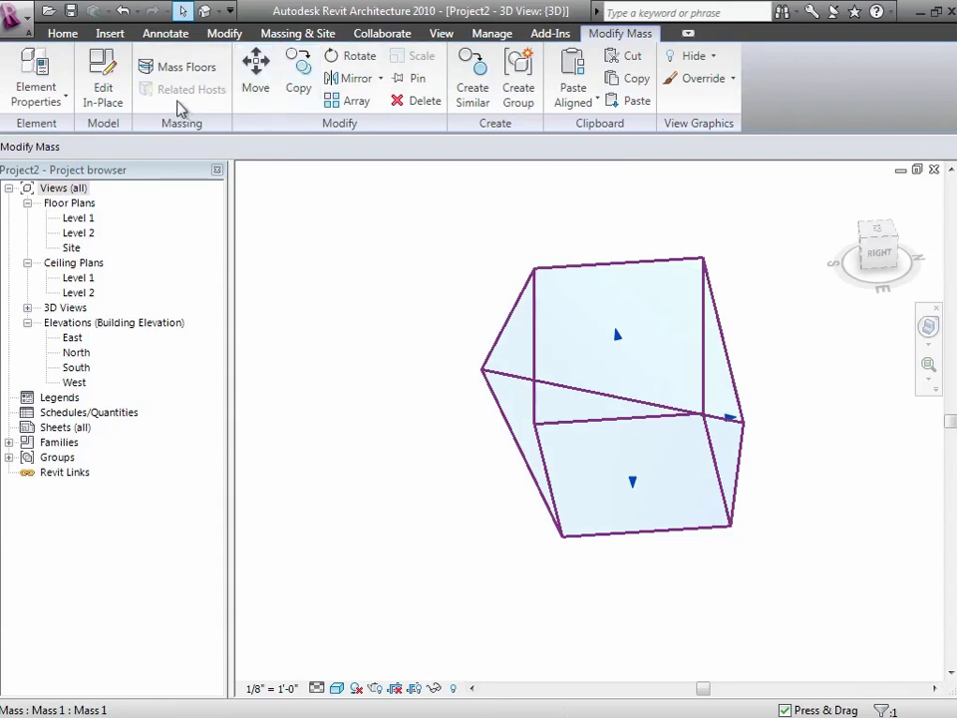
{"action": "left_click", "coordinate": [110, 99]}
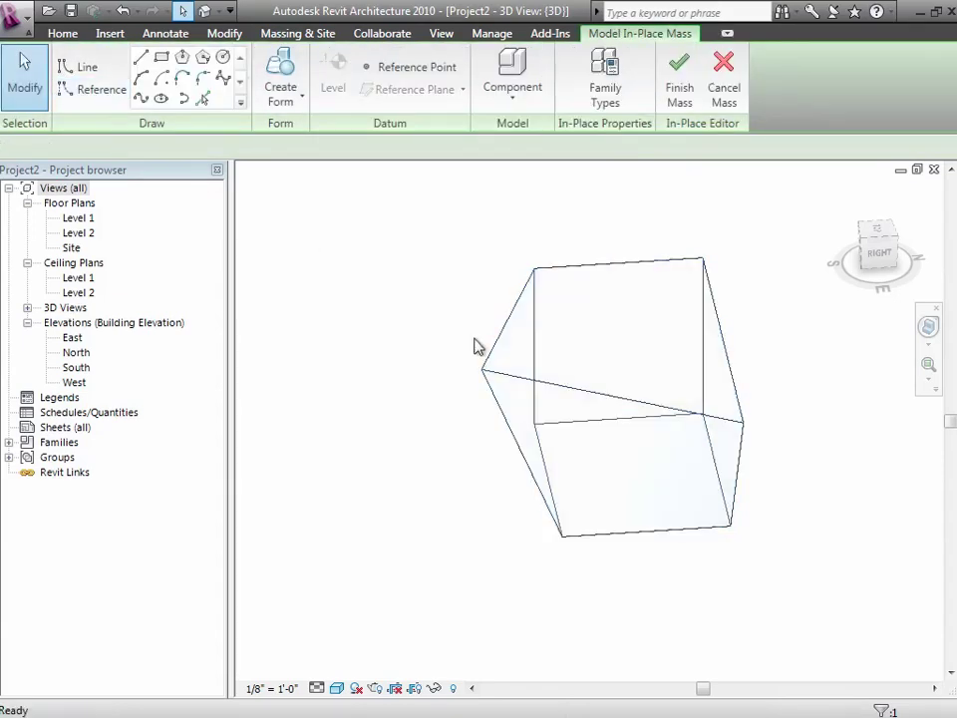
Step: With X-Ray on, drag the top-right vertex up to about 50' and outward to the right
{"action": "left_click", "coordinate": [529, 394]}
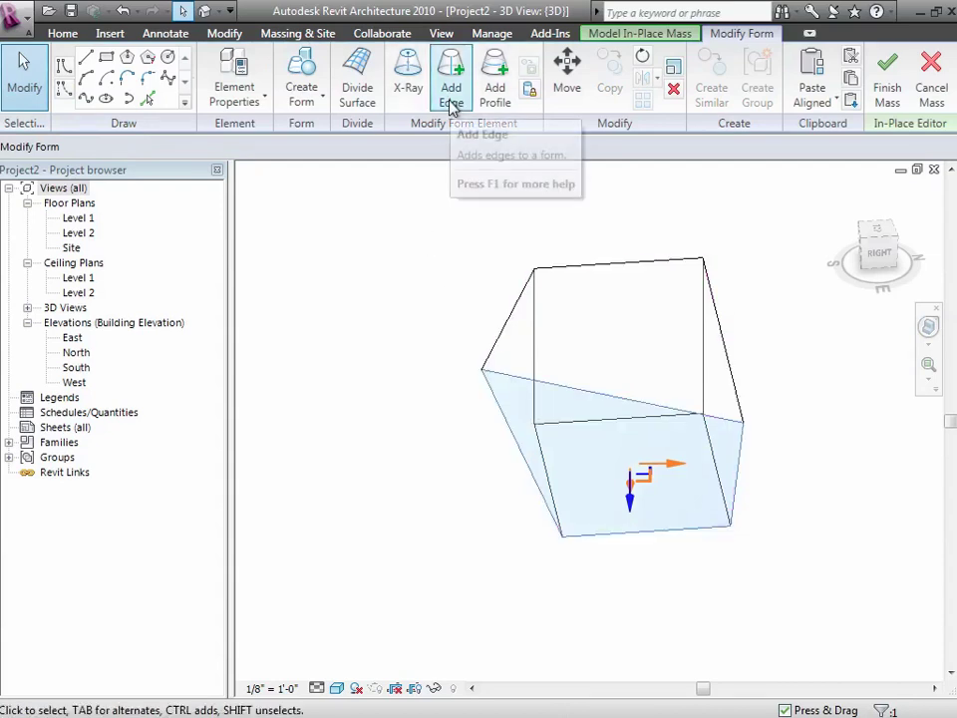
{"action": "left_click", "coordinate": [423, 87]}
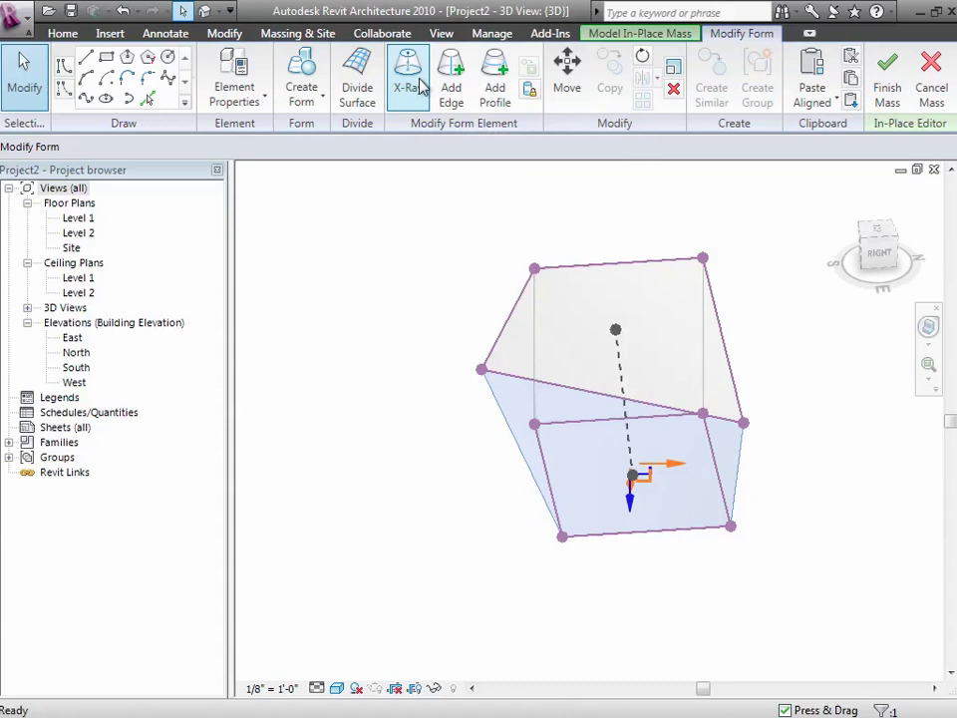
{"action": "left_click", "coordinate": [705, 261]}
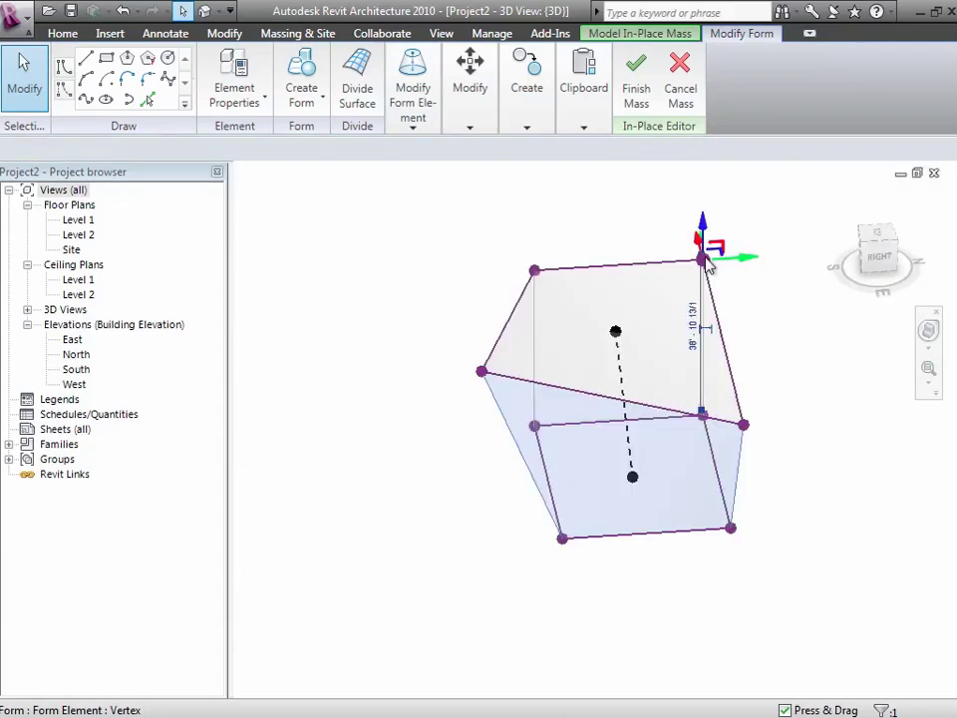
{"action": "left_click_drag", "start_coordinate": [704, 213], "coordinate": [703, 179]}
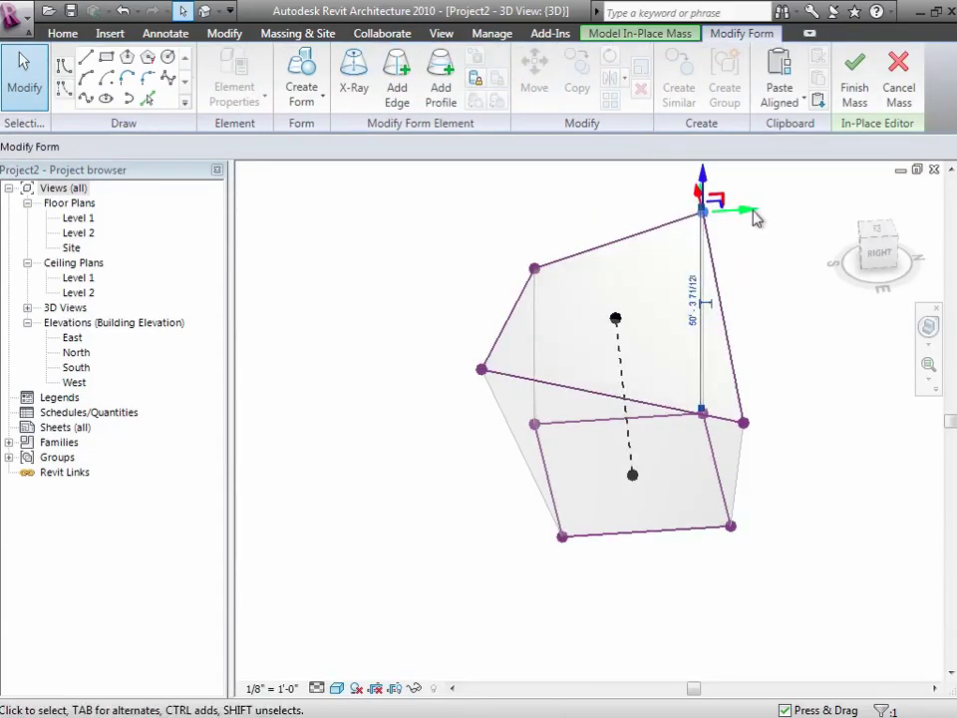
{"action": "left_click_drag", "start_coordinate": [751, 214], "coordinate": [810, 211]}
{"action": "left_click", "coordinate": [444, 310]}
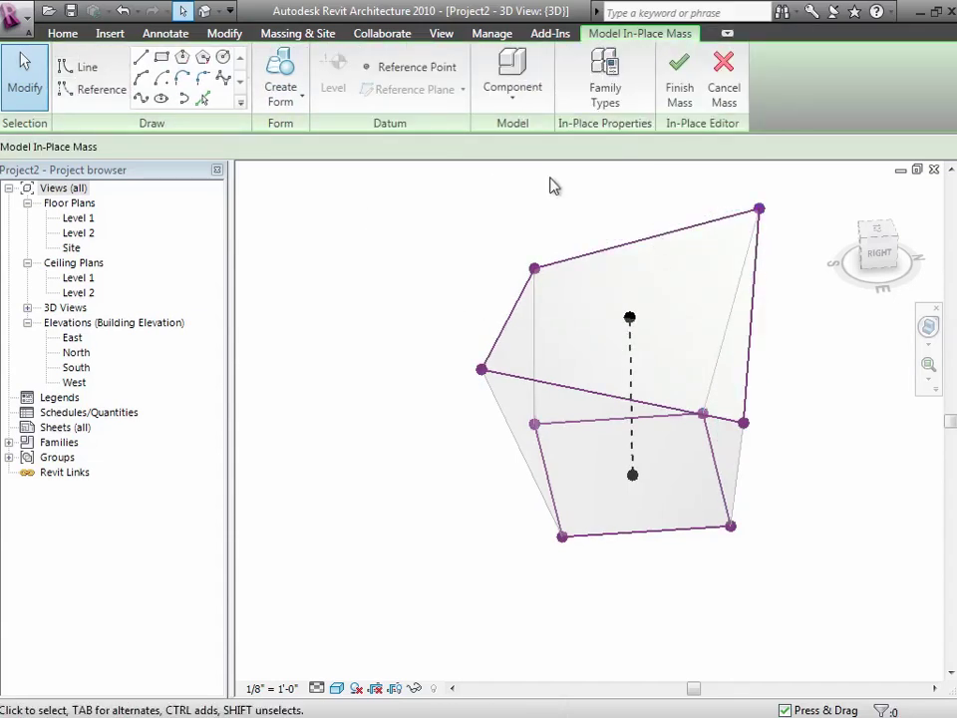
Step: Add a horizontal profile across the mass and drag its lower edge down to curve the side
{"action": "left_click", "coordinate": [520, 414]}
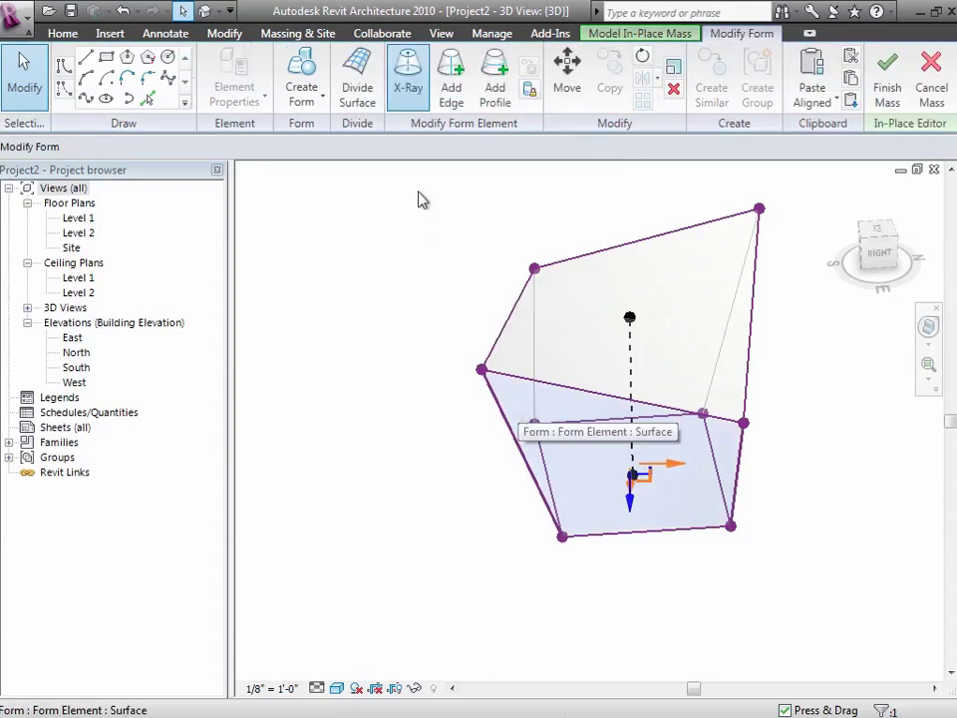
{"action": "left_click", "coordinate": [496, 89]}
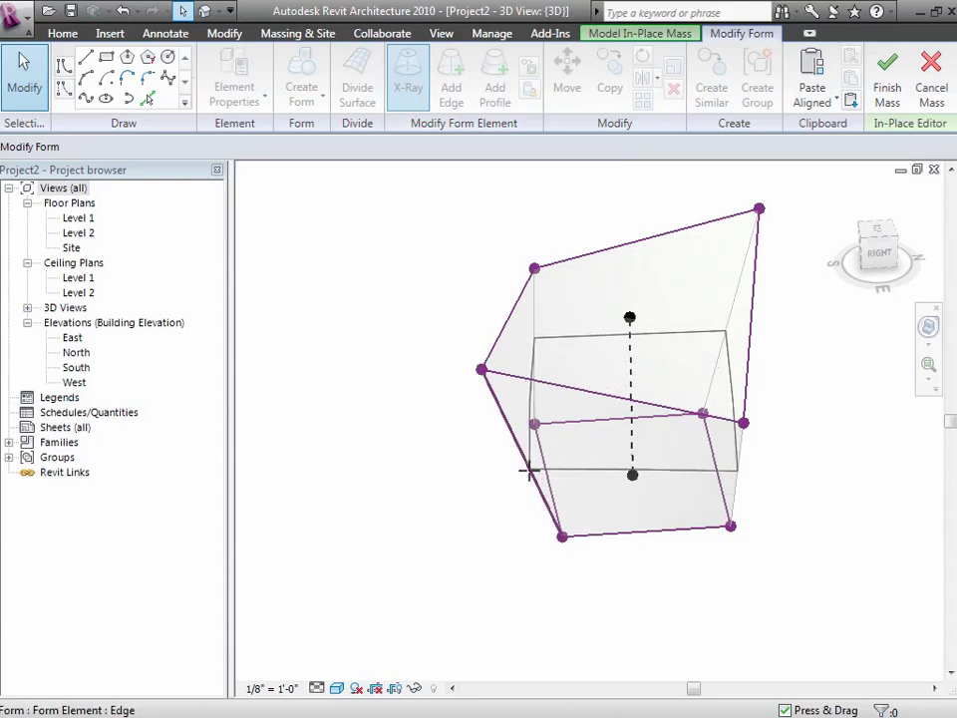
{"action": "left_click", "coordinate": [528, 468]}
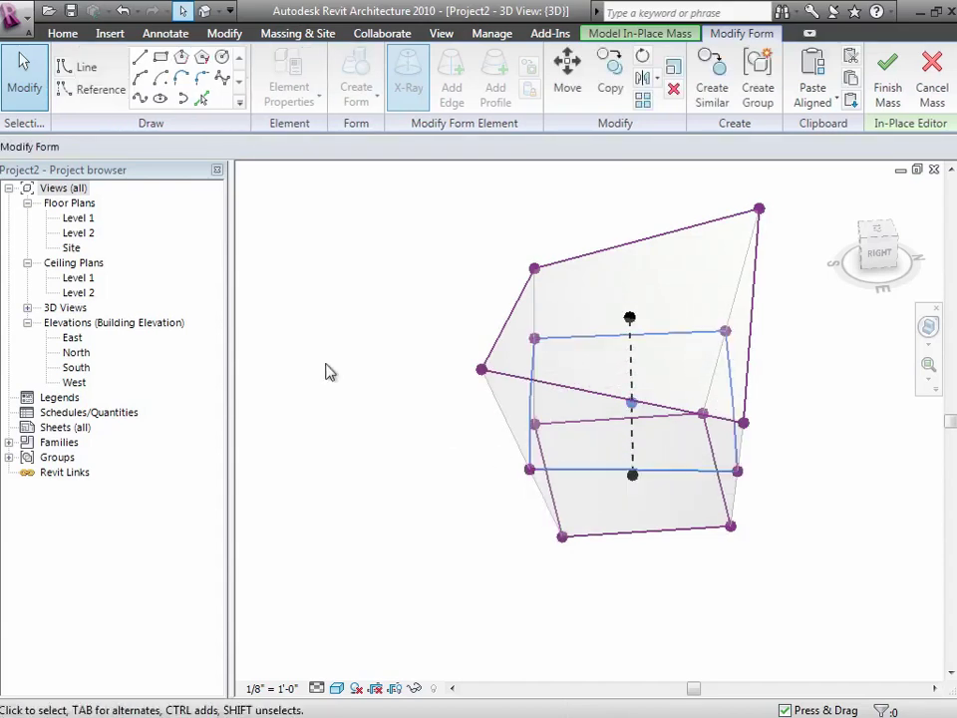
{"action": "left_click", "coordinate": [26, 90]}
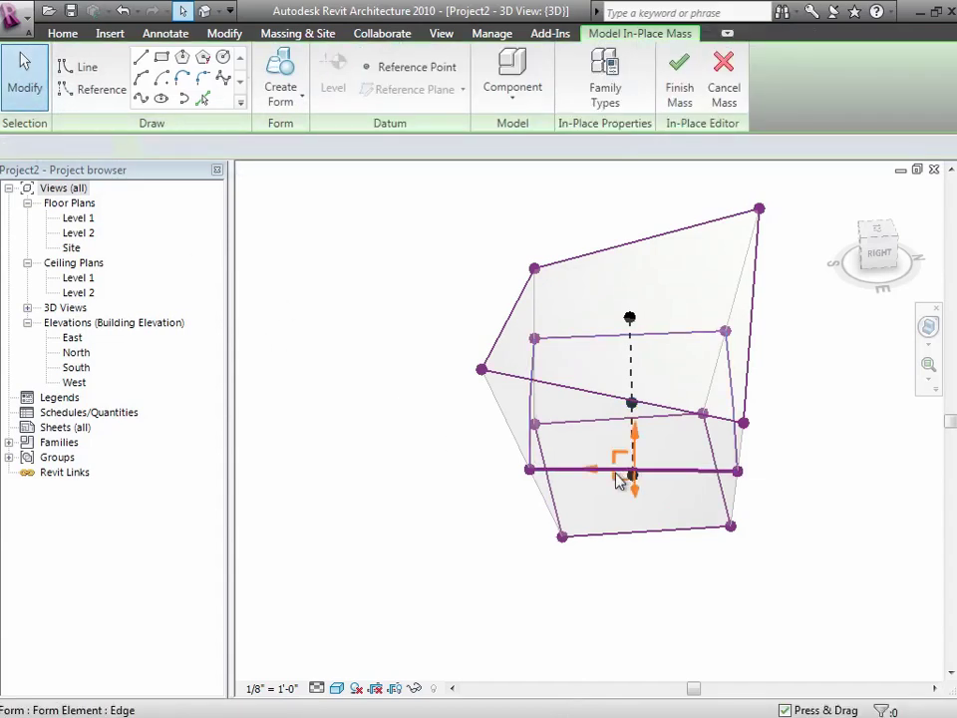
{"action": "left_click", "coordinate": [631, 487]}
{"action": "left_click_drag", "start_coordinate": [635, 503], "coordinate": [632, 539]}
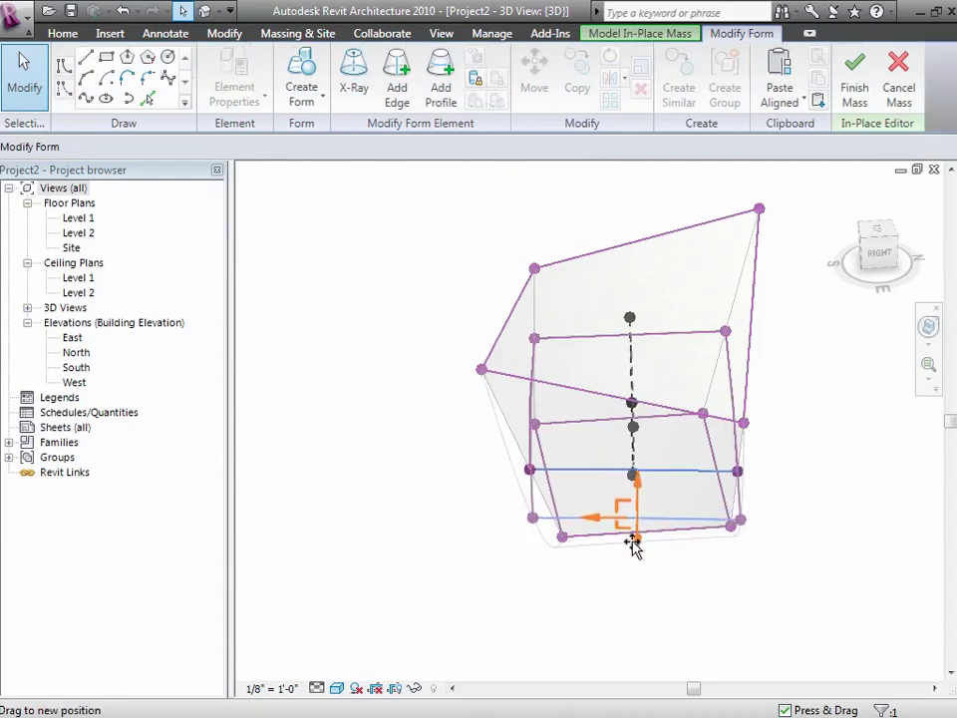
{"action": "left_click", "coordinate": [928, 326]}
Step: Orbit to inspect the new curve, then finish the mass
{"action": "left_click_drag", "start_coordinate": [894, 416], "coordinate": [794, 370]}
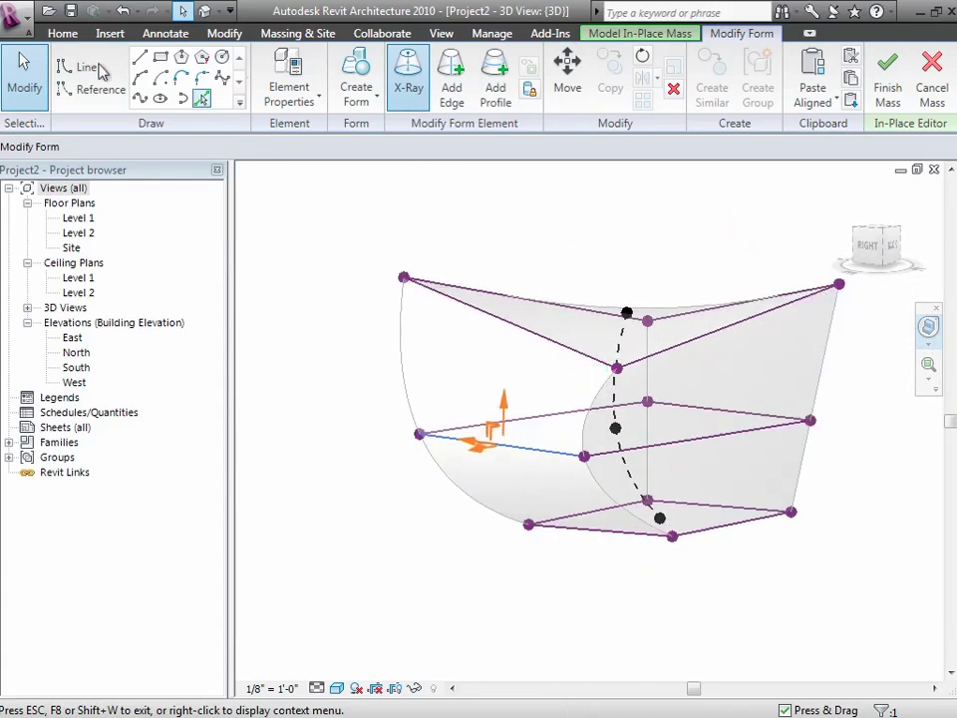
{"action": "left_click", "coordinate": [28, 72]}
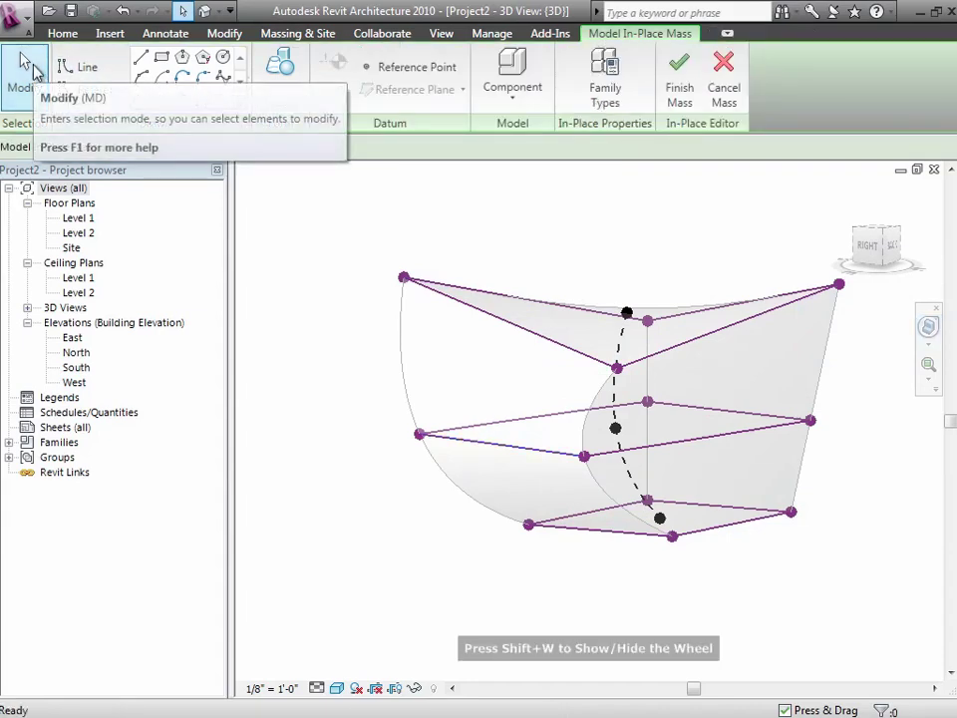
{"action": "left_click", "coordinate": [680, 79]}
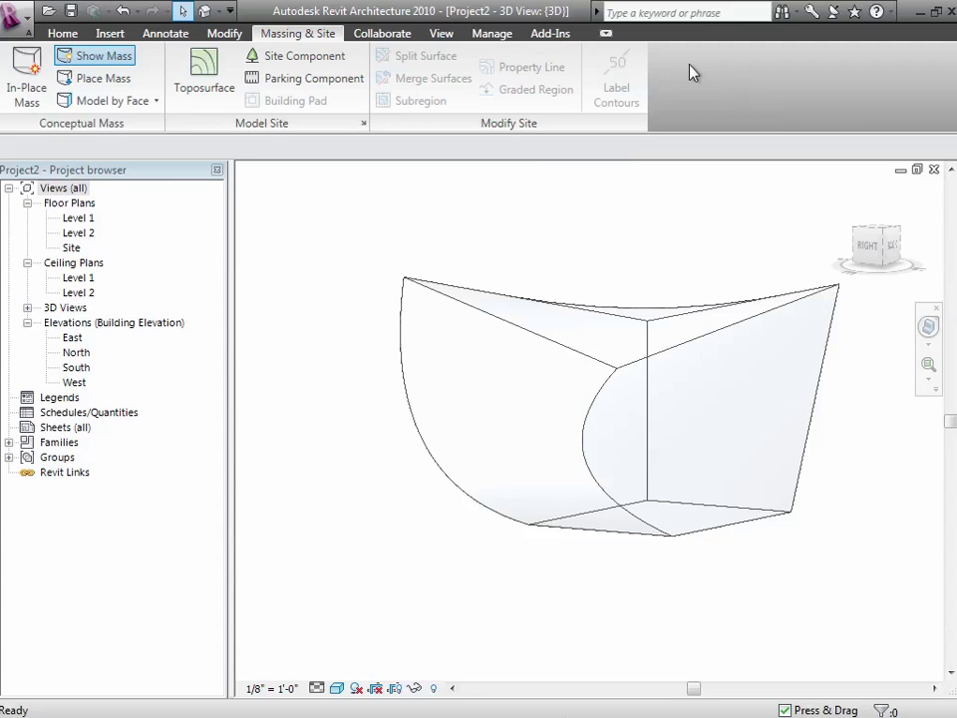
Step: Reopen the mass, divide its right-hand face into a 12 by 12 grid, and turn X-Ray off
{"action": "left_click", "coordinate": [681, 356]}
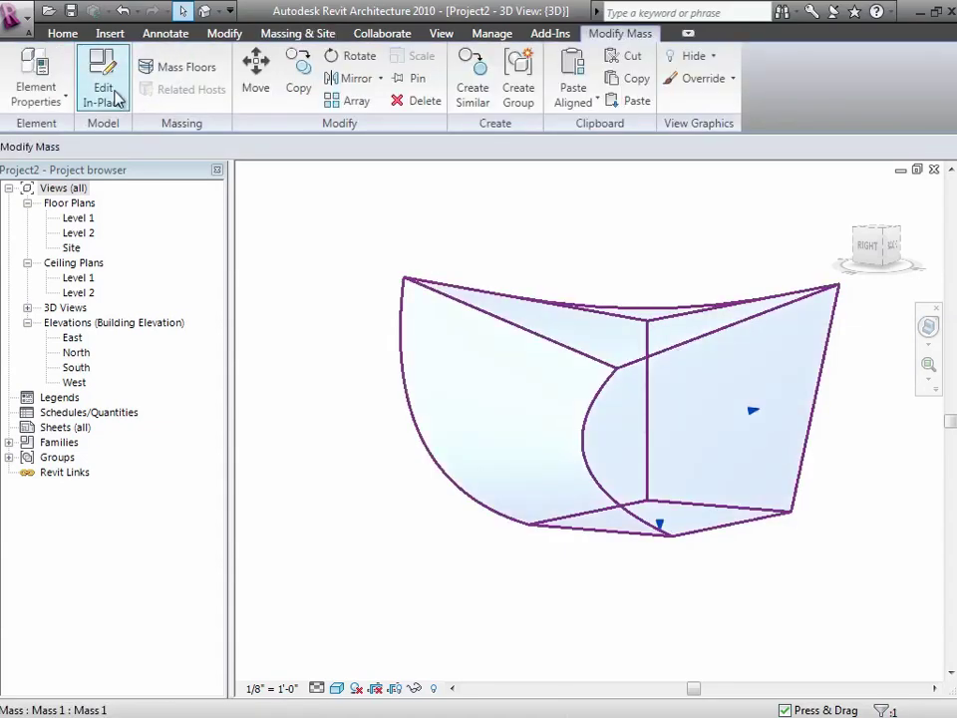
{"action": "left_click", "coordinate": [114, 96]}
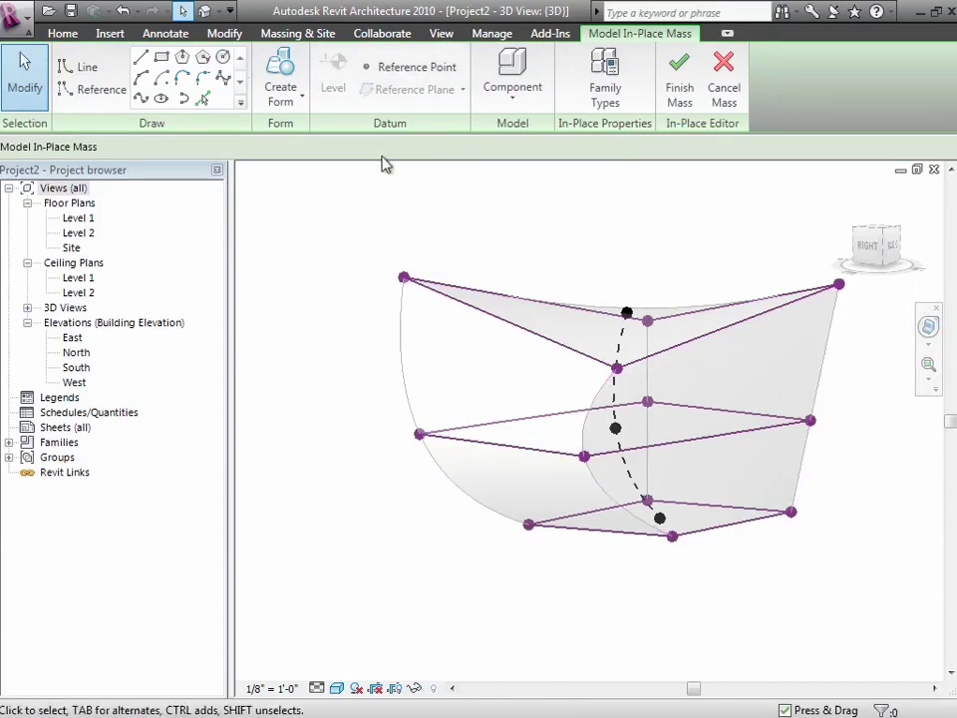
{"action": "left_click", "coordinate": [666, 374]}
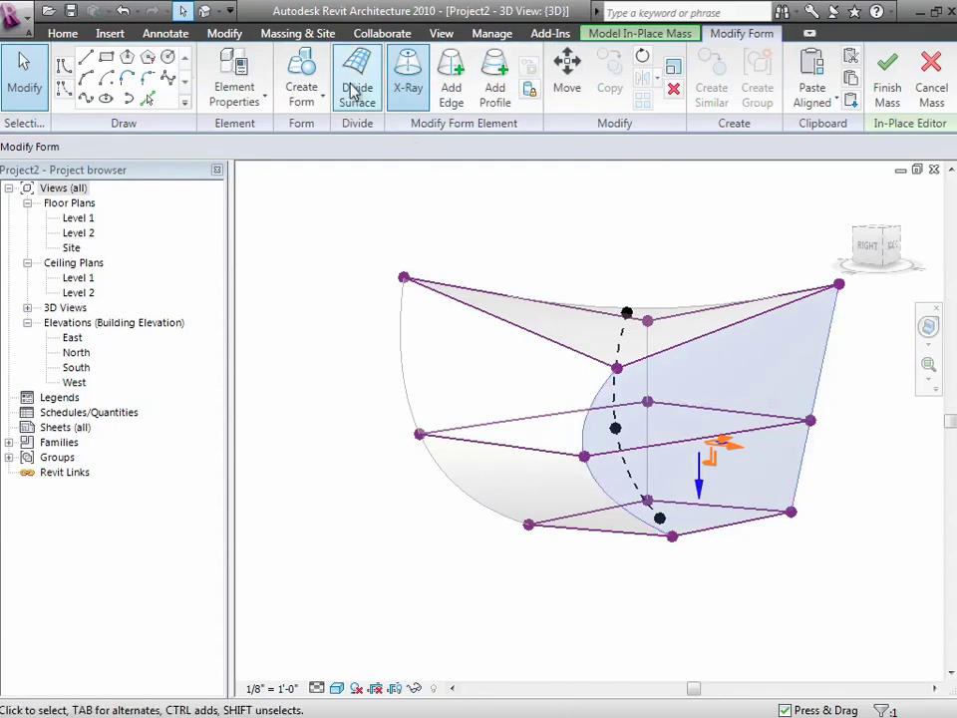
{"action": "left_click", "coordinate": [356, 92]}
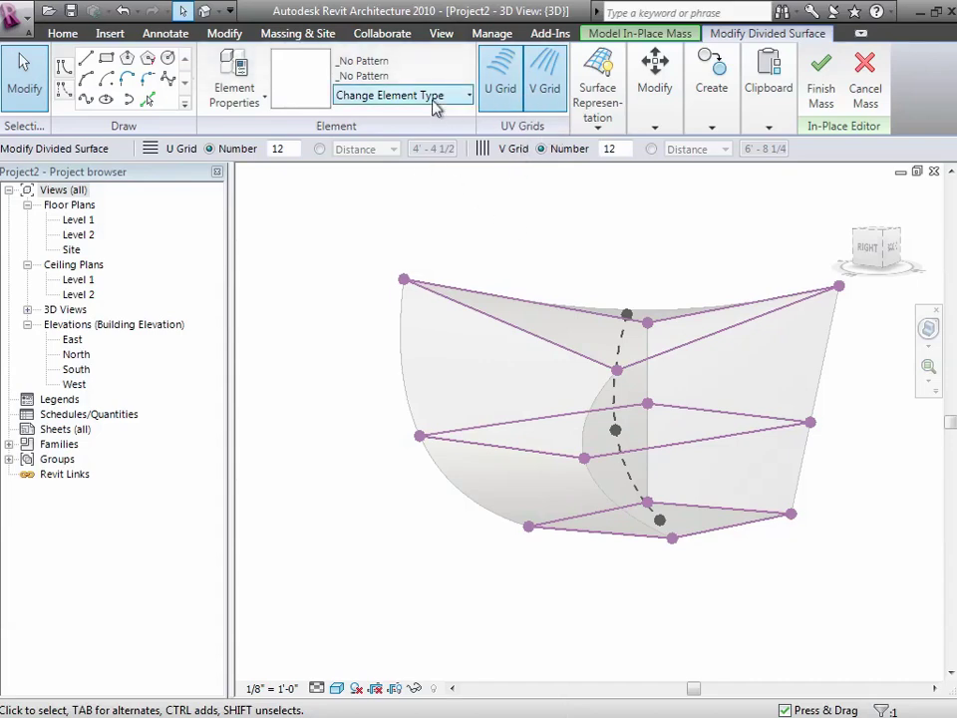
{"action": "left_click", "coordinate": [444, 247]}
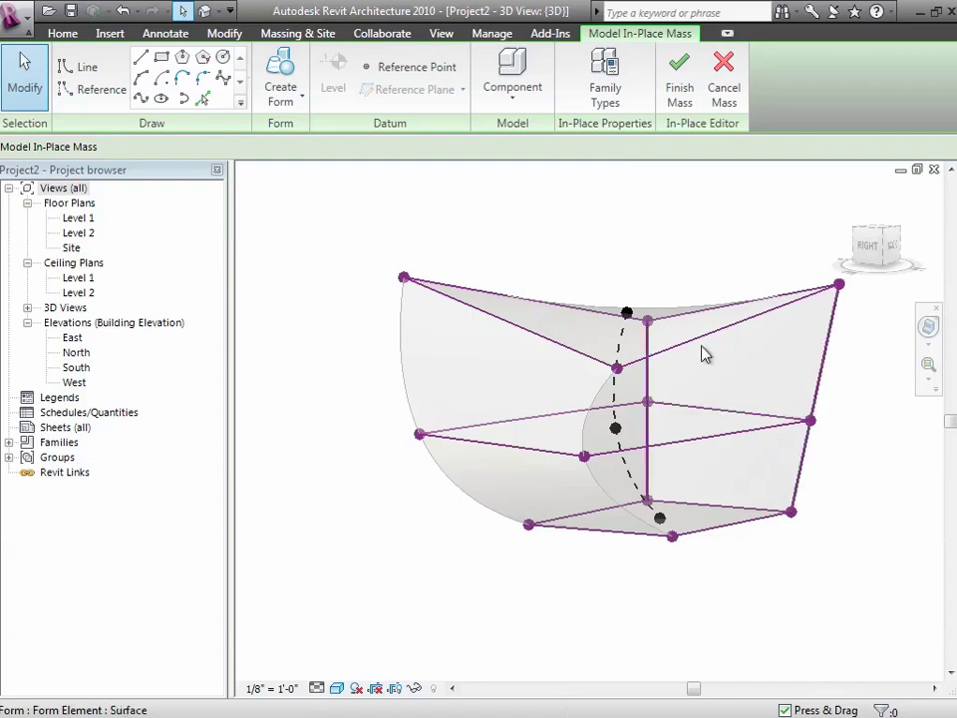
{"action": "left_click", "coordinate": [798, 359]}
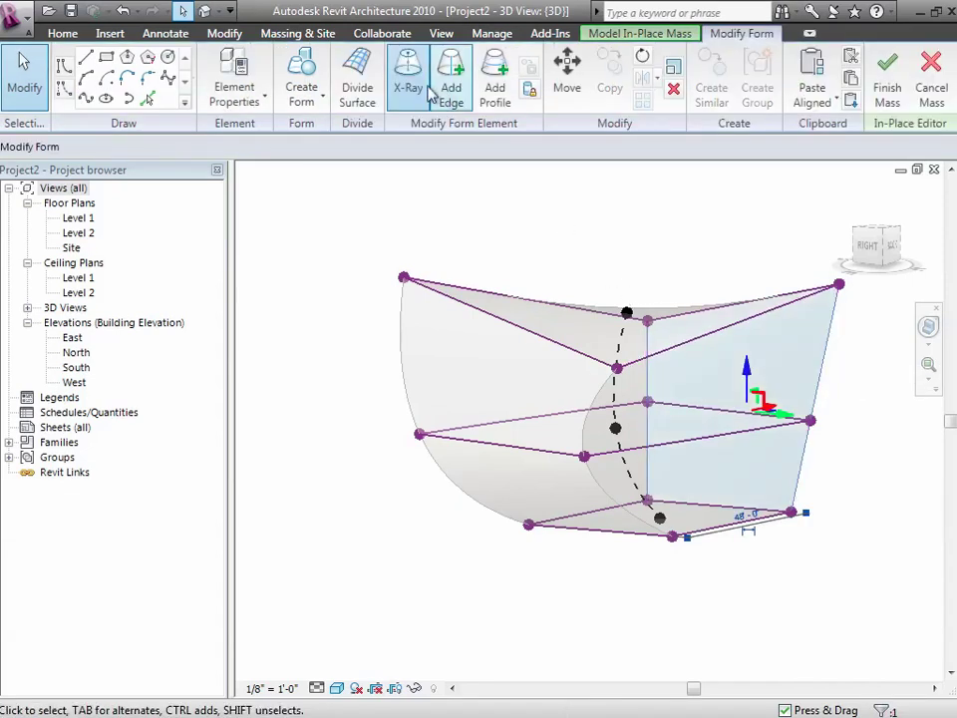
{"action": "left_click", "coordinate": [412, 88]}
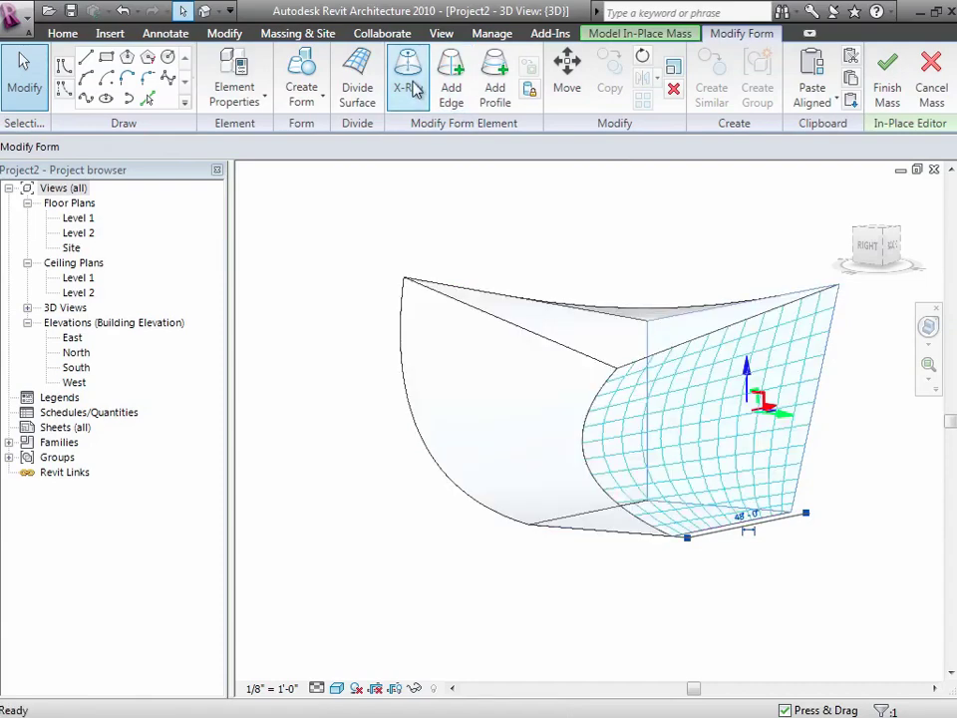
Step: Divide the mass's curved left face into a grid
{"action": "left_click", "coordinate": [344, 451]}
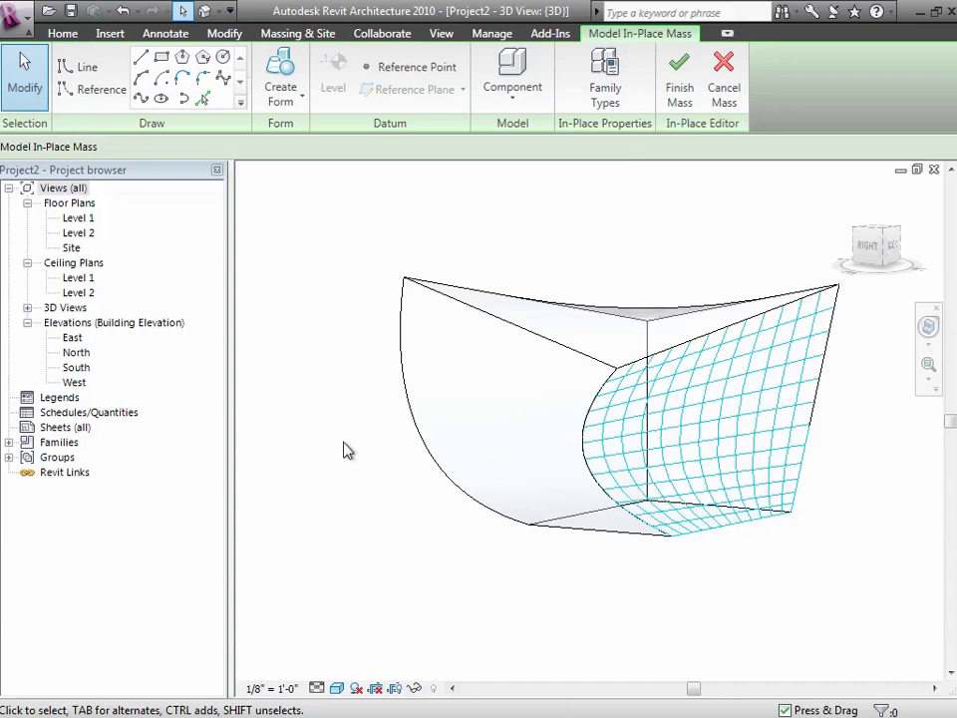
{"action": "left_click", "coordinate": [528, 439]}
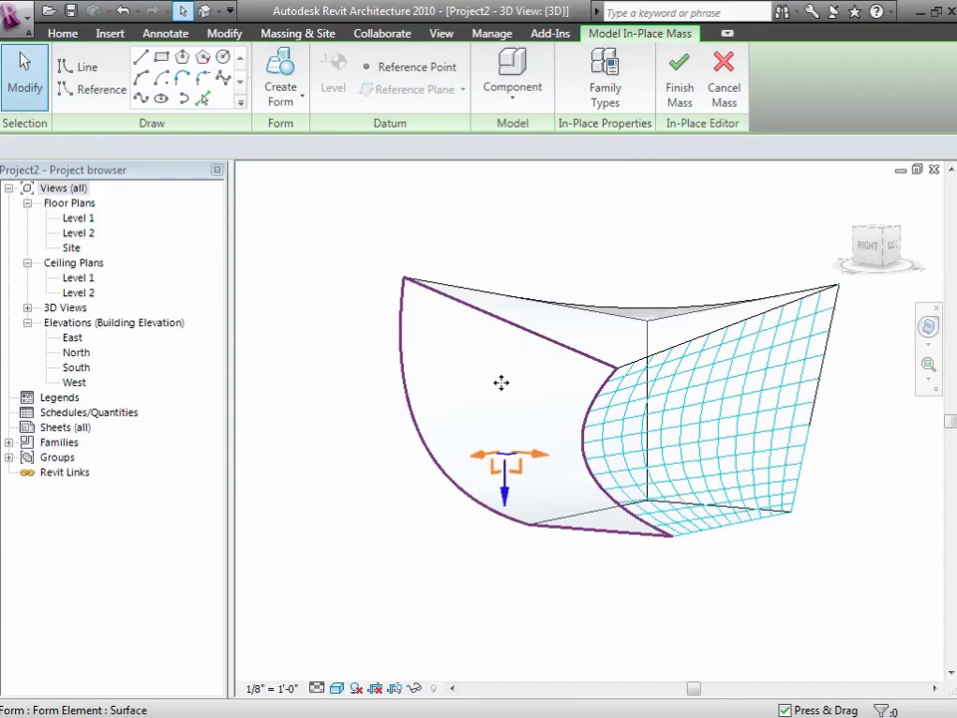
{"action": "left_click", "coordinate": [369, 71]}
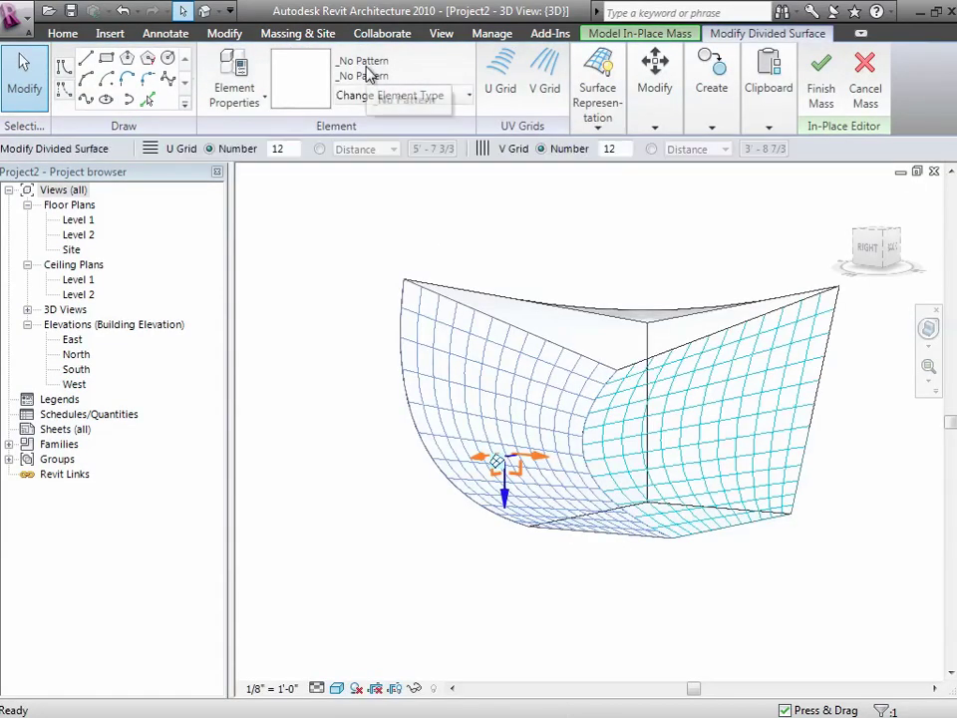
{"action": "left_click", "coordinate": [340, 370]}
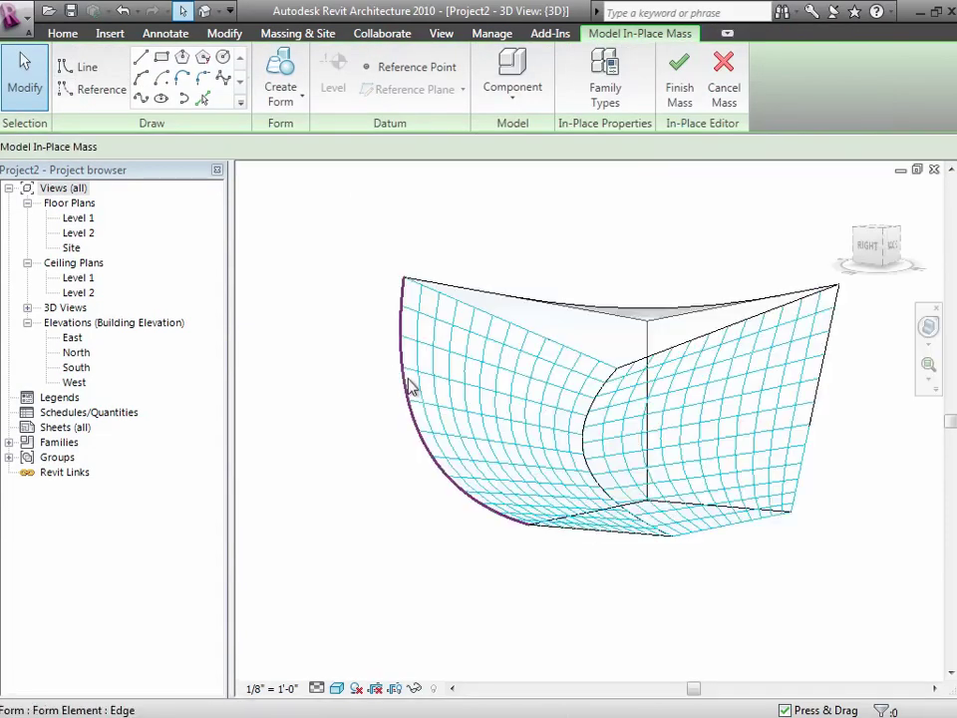
Step: Reselect the left divided surface, adjust its U grid count, and open the pattern type list
{"action": "left_click", "coordinate": [453, 390]}
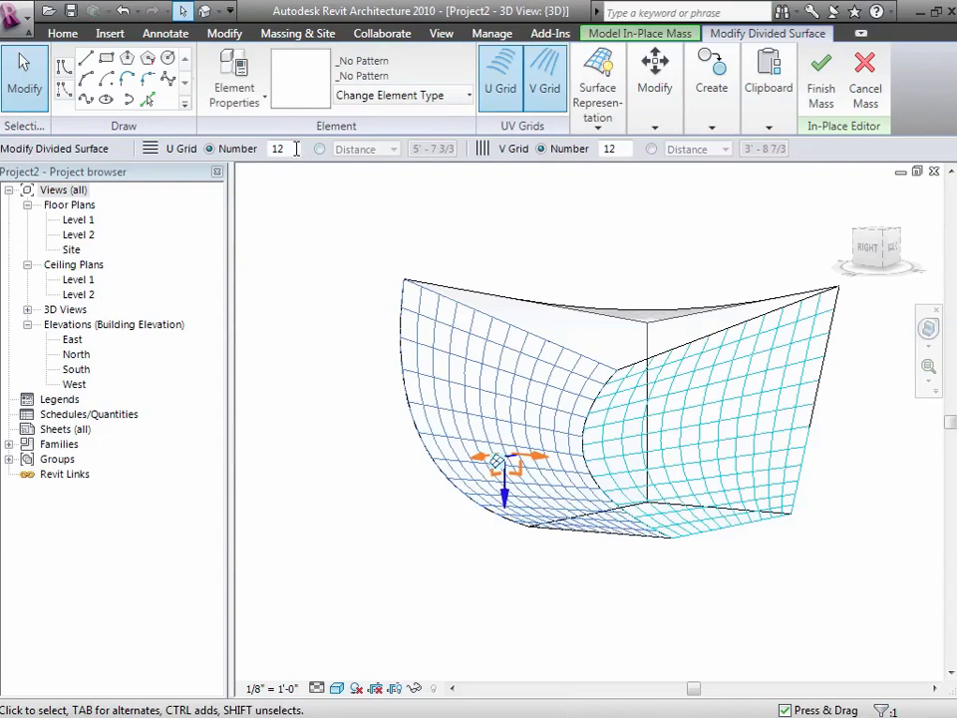
{"action": "left_click", "coordinate": [296, 149]}
{"action": "left_click", "coordinate": [337, 276]}
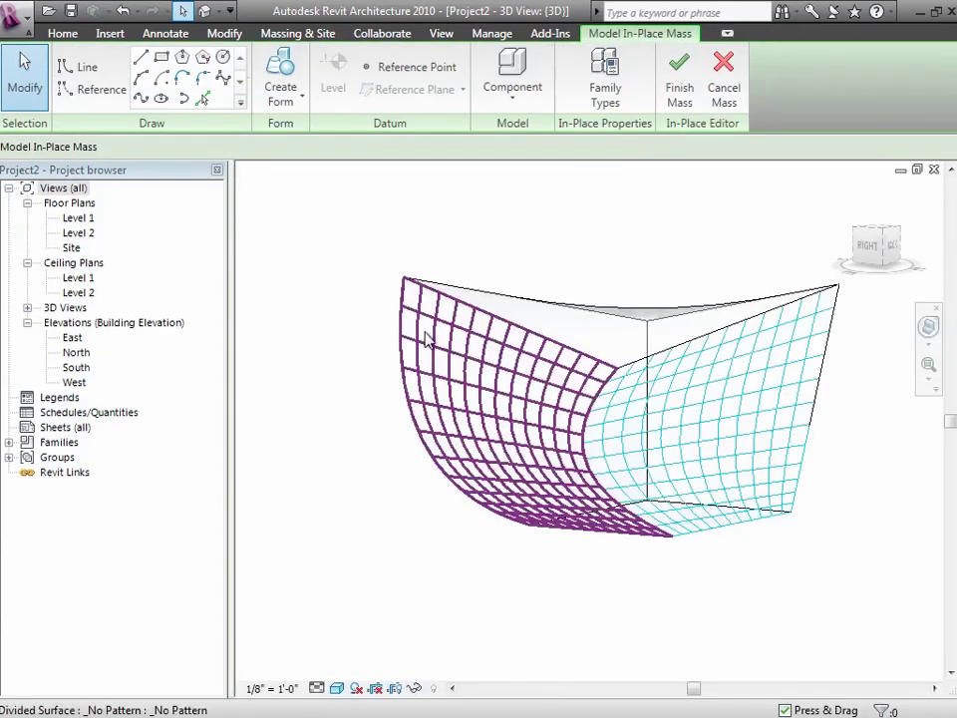
{"action": "left_click", "coordinate": [426, 335]}
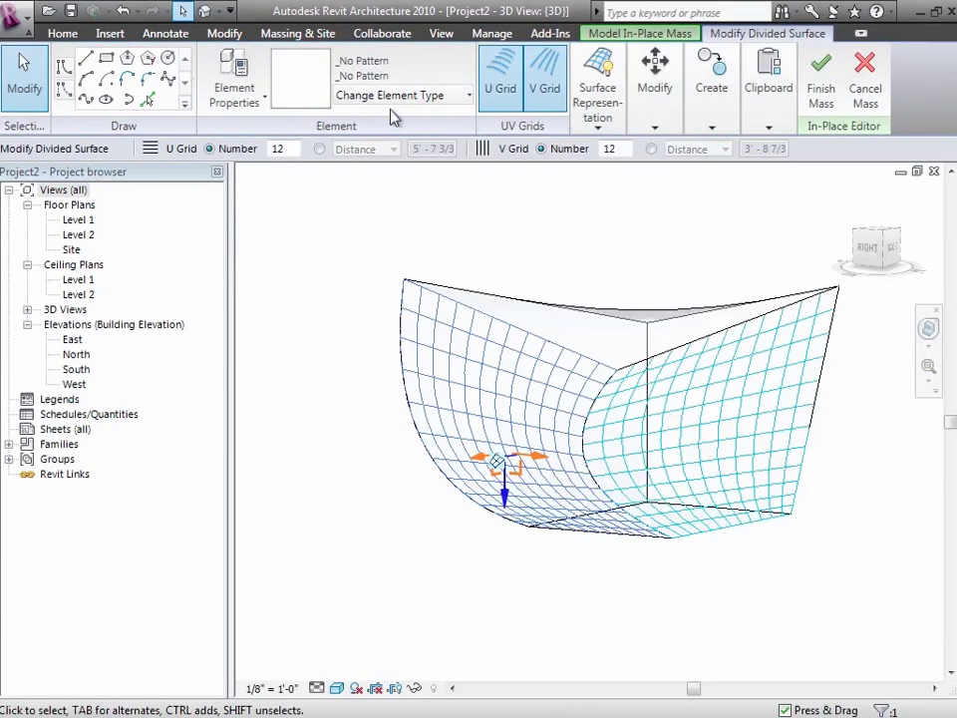
{"action": "left_click", "coordinate": [429, 96]}
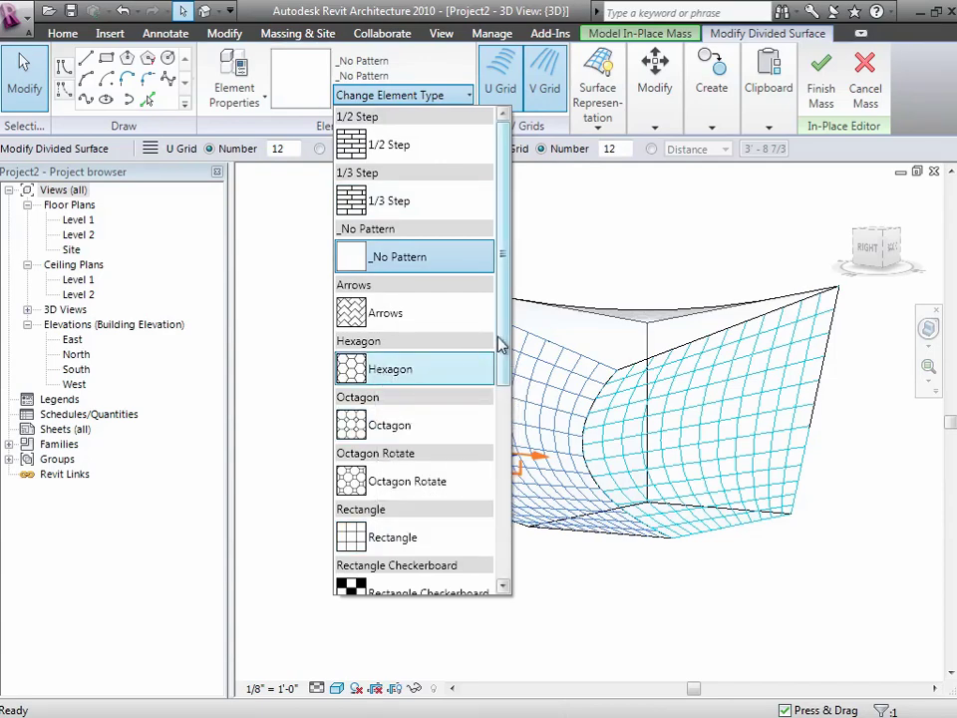
Step: Apply the Triangle pattern to the left divided face and deselect to view it
{"action": "left_click_drag", "start_coordinate": [501, 344], "coordinate": [494, 502]}
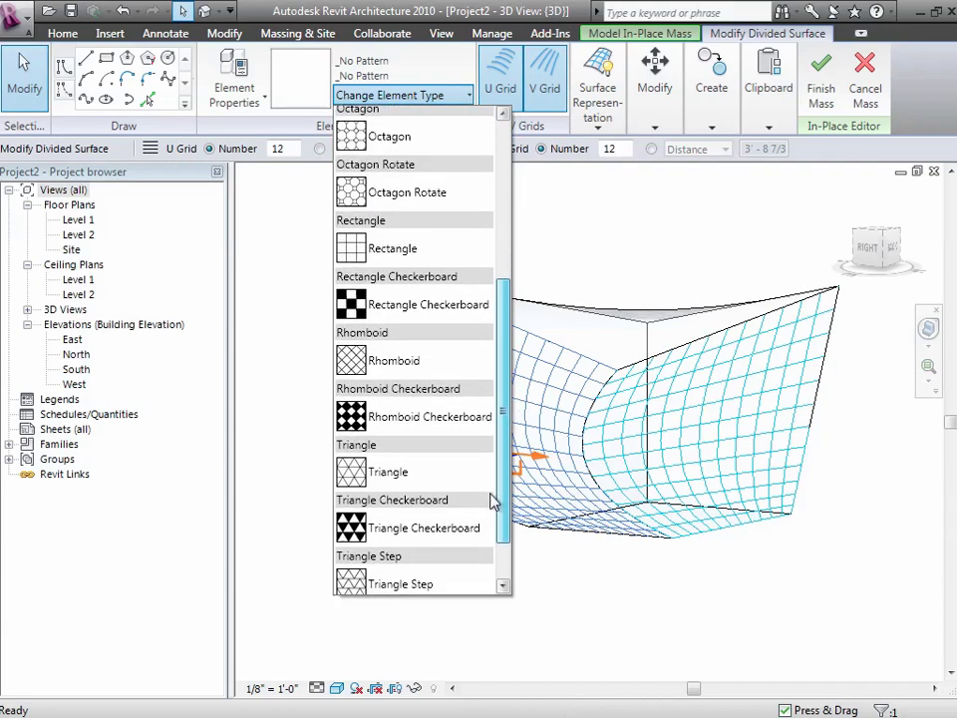
{"action": "mouse_move", "coordinate": [491, 501]}
{"action": "left_mouse_down"}
{"action": "mouse_move", "coordinate": [488, 533]}
{"action": "mouse_move", "coordinate": [494, 488]}
{"action": "left_mouse_up"}
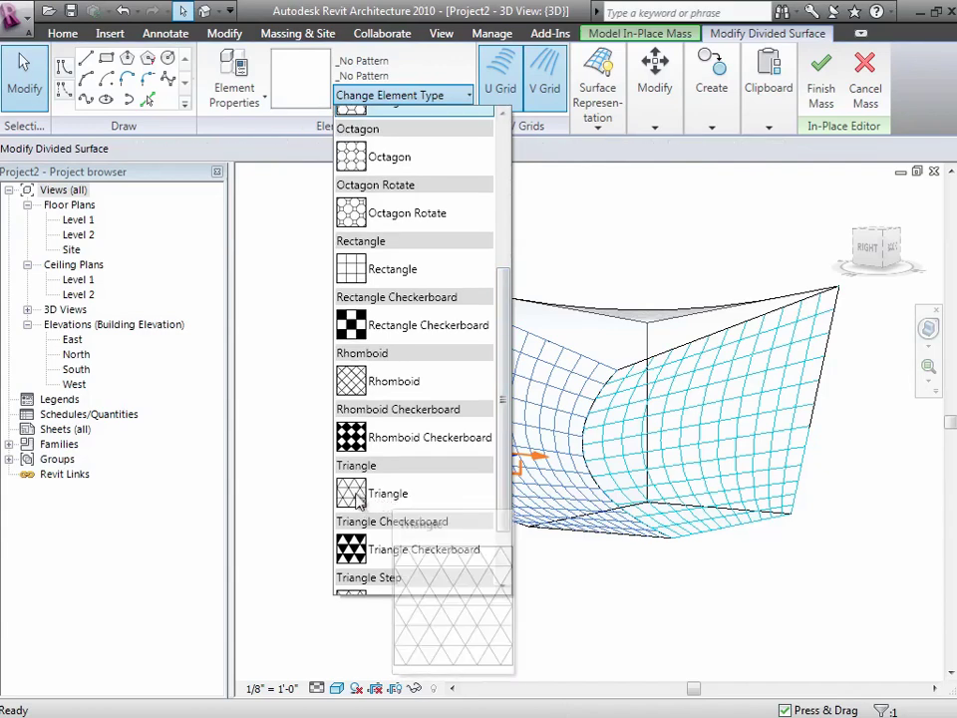
{"action": "left_click", "coordinate": [384, 497]}
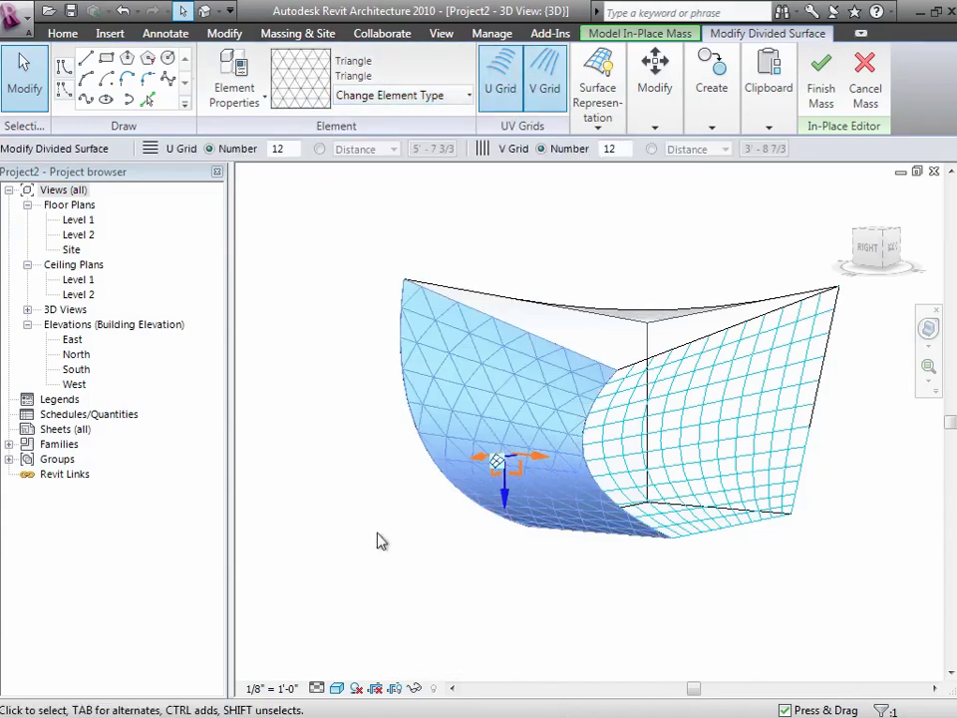
{"action": "left_click", "coordinate": [382, 543]}
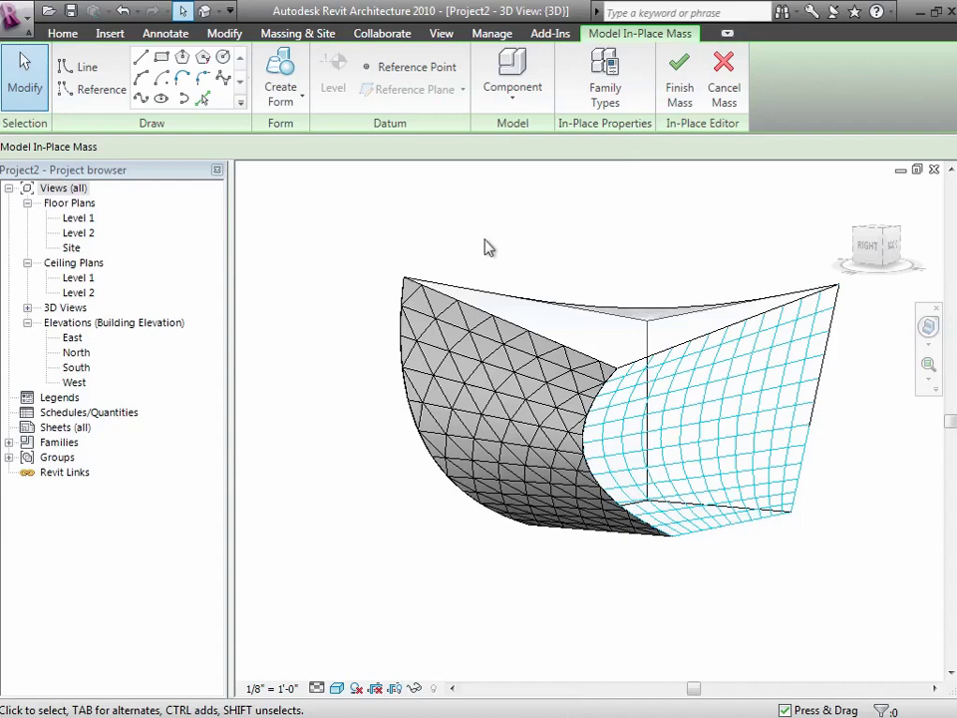
Step: Load the Triangle Surface family from the library's Curtain Panel By Pattern folder
{"action": "left_click", "coordinate": [513, 95]}
{"action": "left_click", "coordinate": [518, 175]}
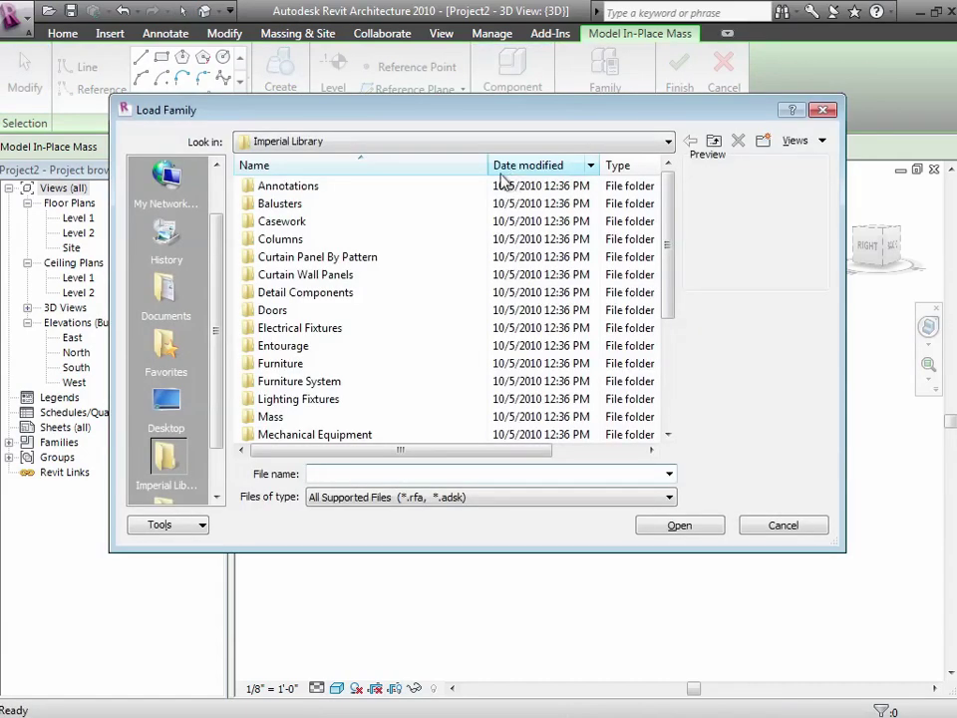
{"action": "double_click", "coordinate": [332, 258]}
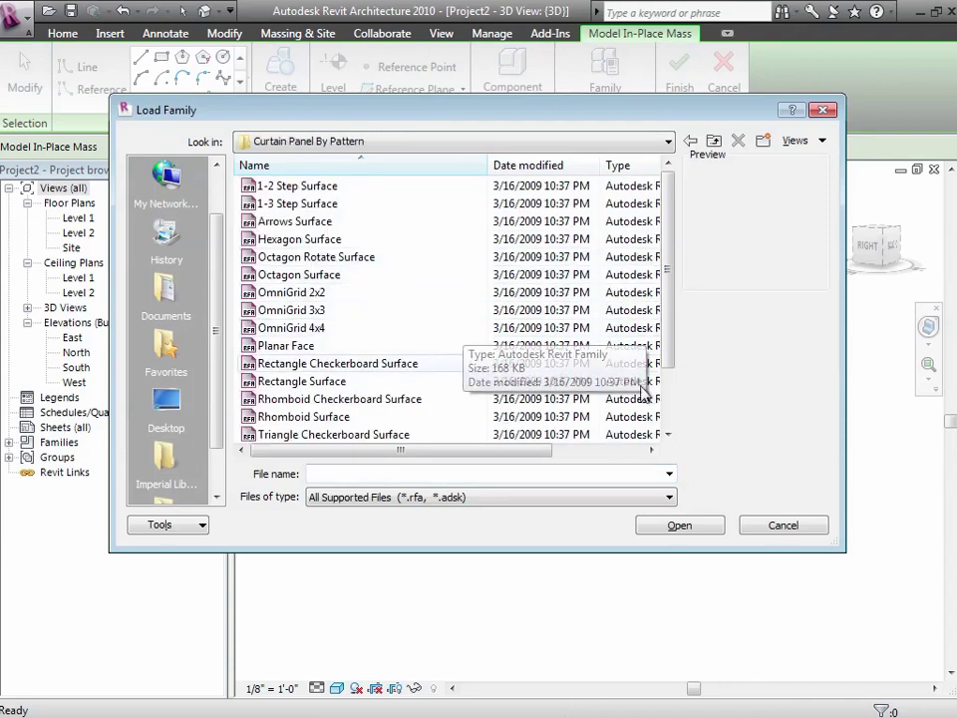
{"action": "double_click", "coordinate": [667, 435]}
{"action": "left_click", "coordinate": [667, 436]}
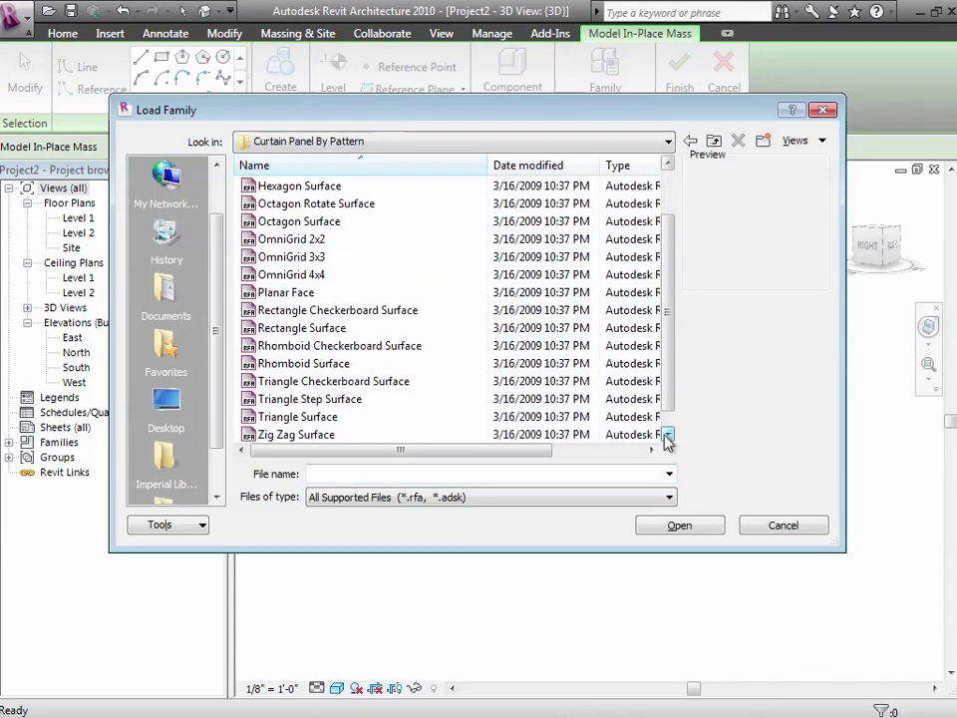
{"action": "left_click", "coordinate": [358, 388]}
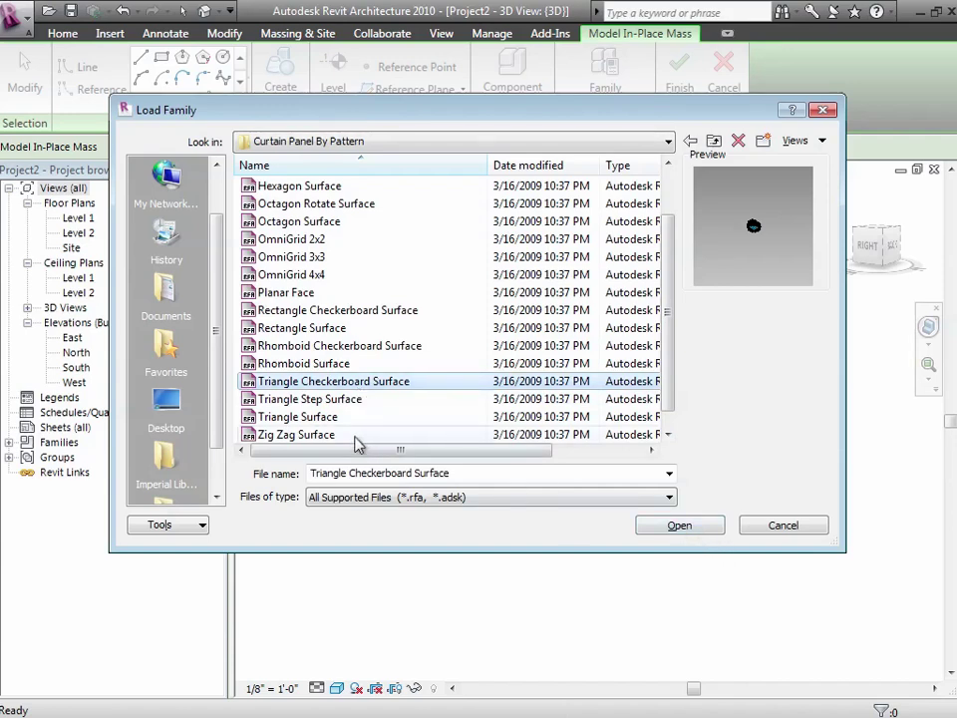
{"action": "left_click", "coordinate": [314, 417]}
{"action": "left_click", "coordinate": [682, 527]}
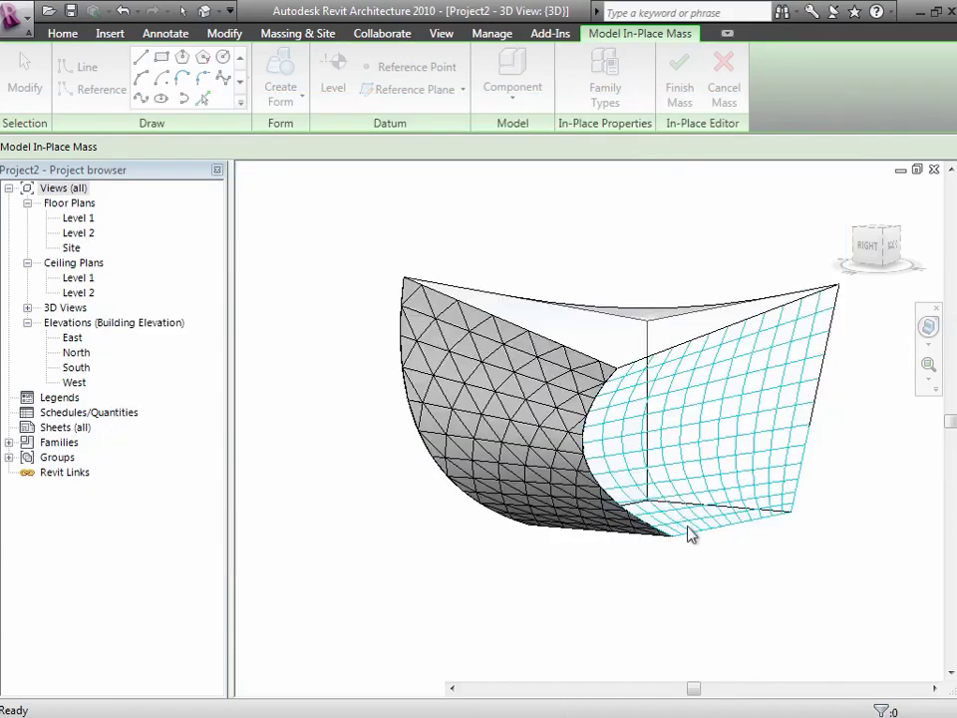
Step: Change the left triangulated surface's type to Triangle Surface (Glazed)
{"action": "left_click", "coordinate": [572, 373]}
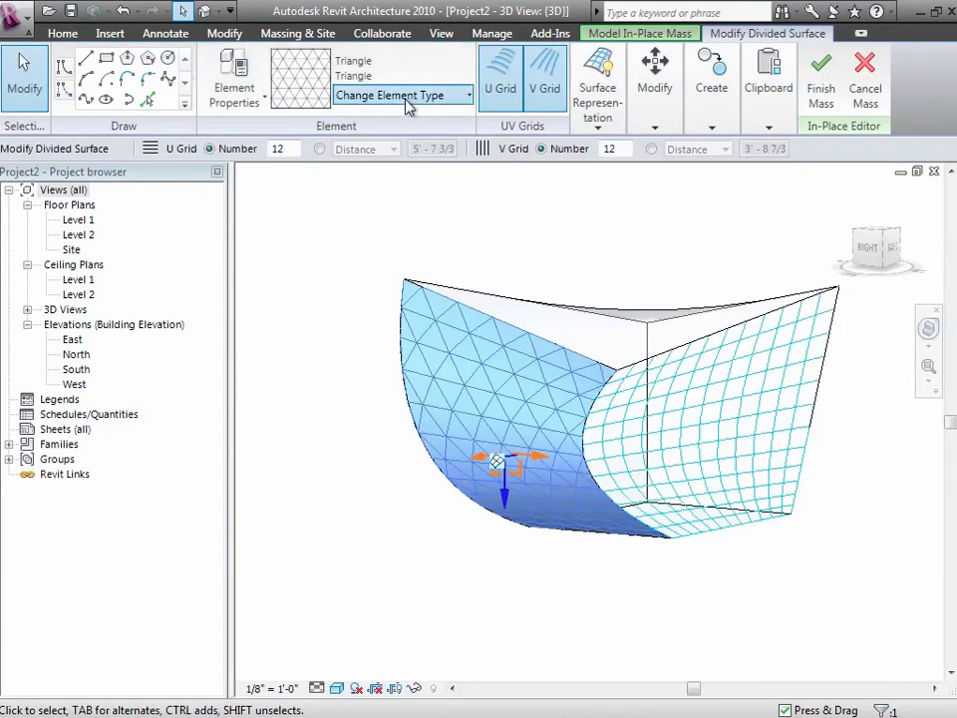
{"action": "left_click", "coordinate": [467, 96]}
{"action": "scroll", "coordinate": [507, 411], "scroll_direction": "down", "scroll_amount": 2}
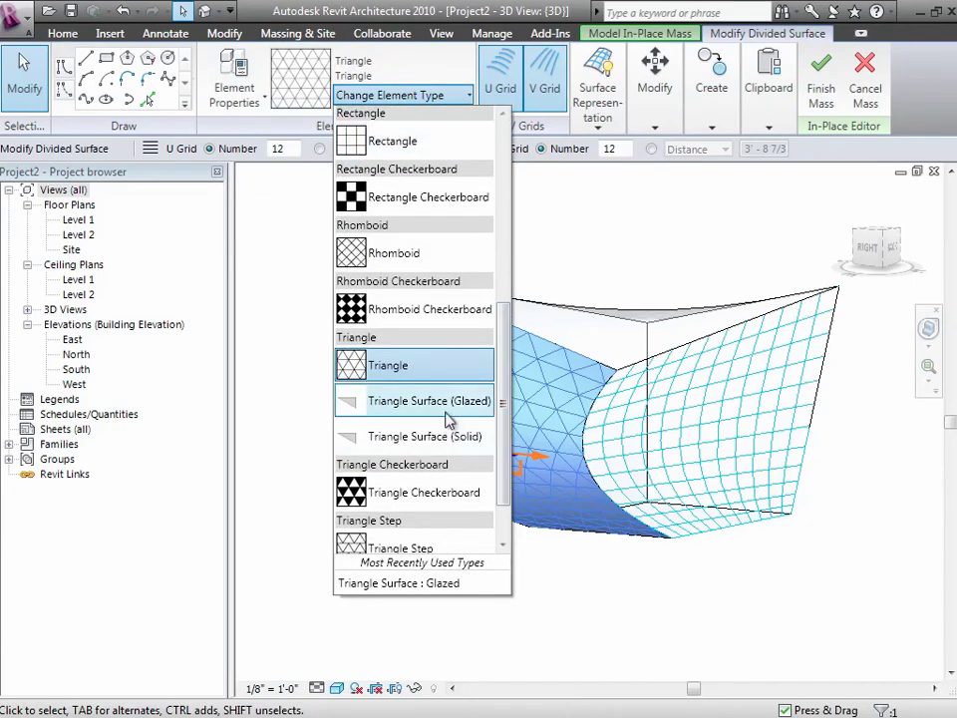
{"action": "left_click", "coordinate": [444, 413]}
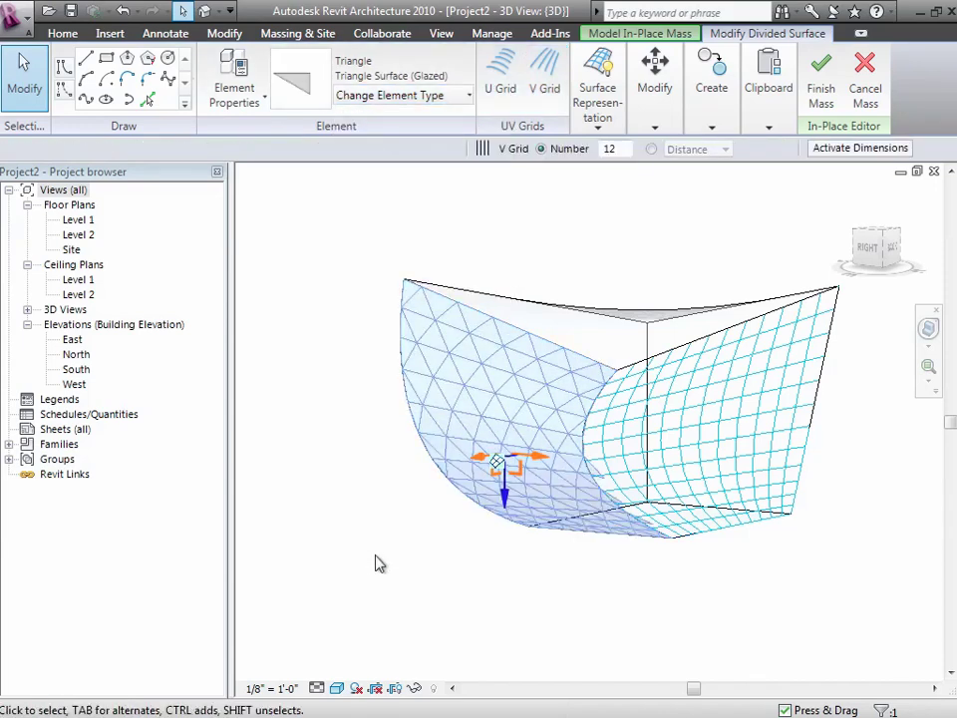
{"action": "left_click", "coordinate": [378, 562]}
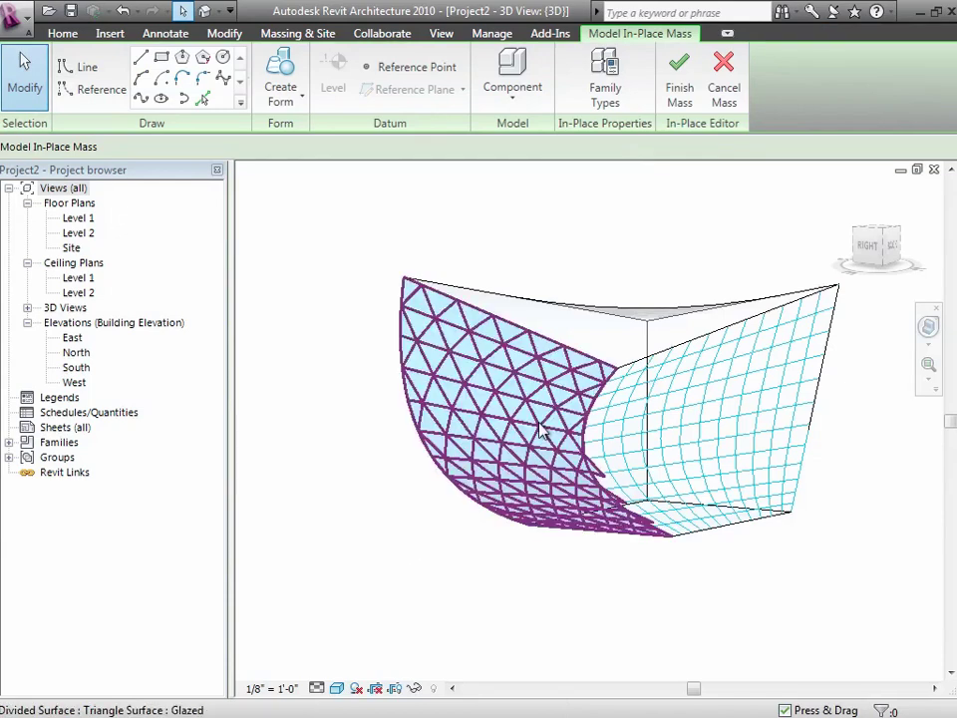
Step: Zoom into the upper left face and change one triangular panel to Triangle Surface (Solid)
{"action": "left_click", "coordinate": [927, 365]}
{"action": "left_click_drag", "start_coordinate": [523, 313], "coordinate": [650, 454]}
{"action": "key", "text": "Tab"}
{"action": "key", "text": "Tab"}
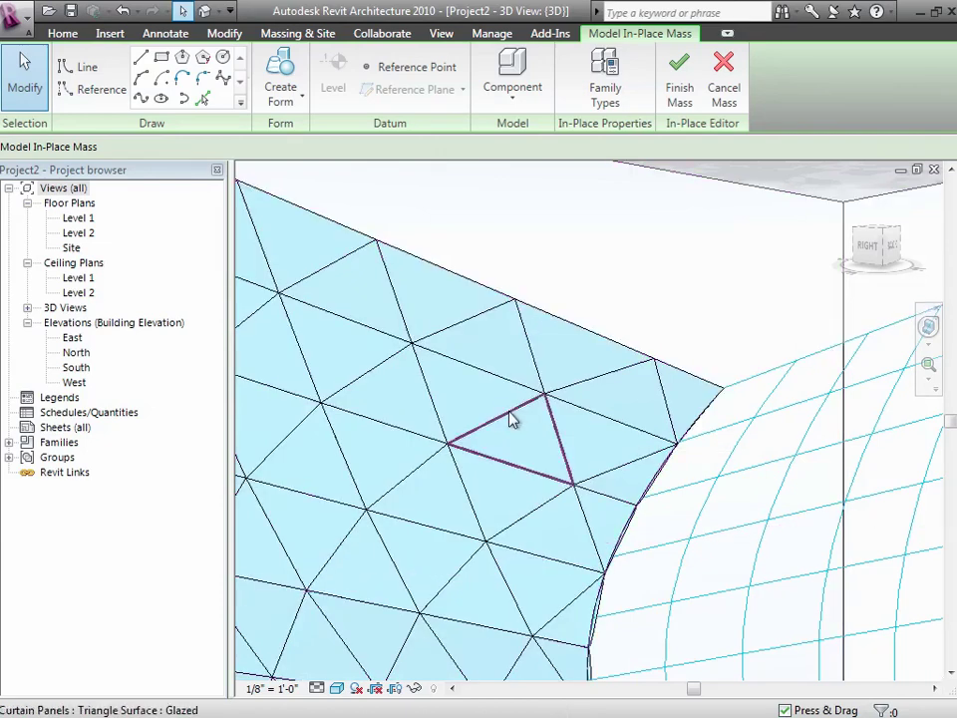
{"action": "left_click", "coordinate": [510, 419]}
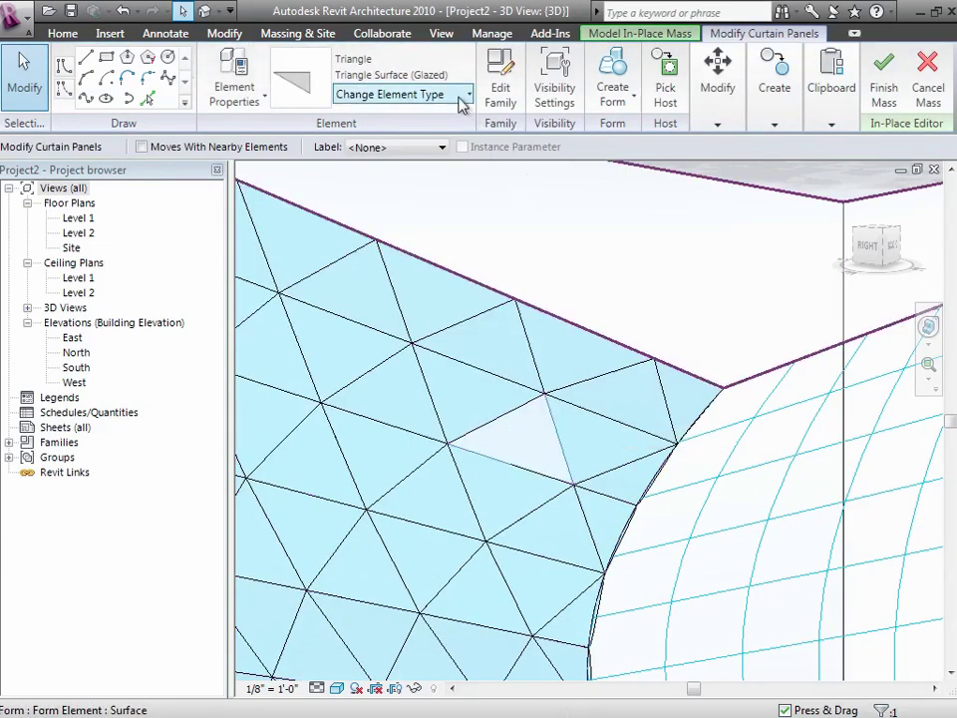
{"action": "left_click", "coordinate": [459, 100]}
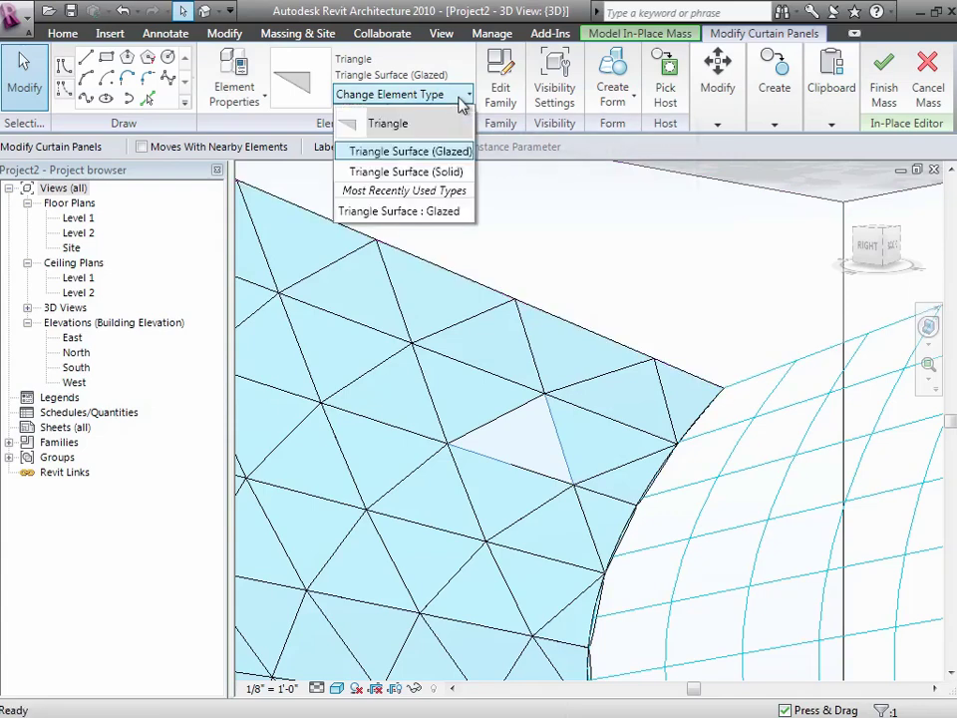
{"action": "left_click", "coordinate": [435, 172]}
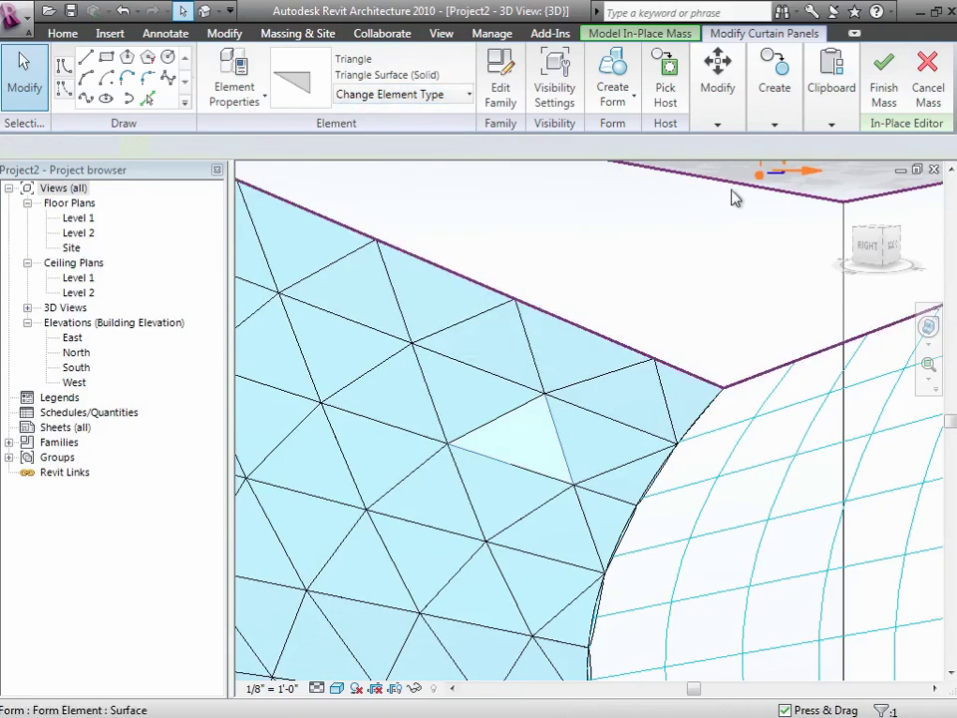
{"action": "left_click", "coordinate": [675, 196]}
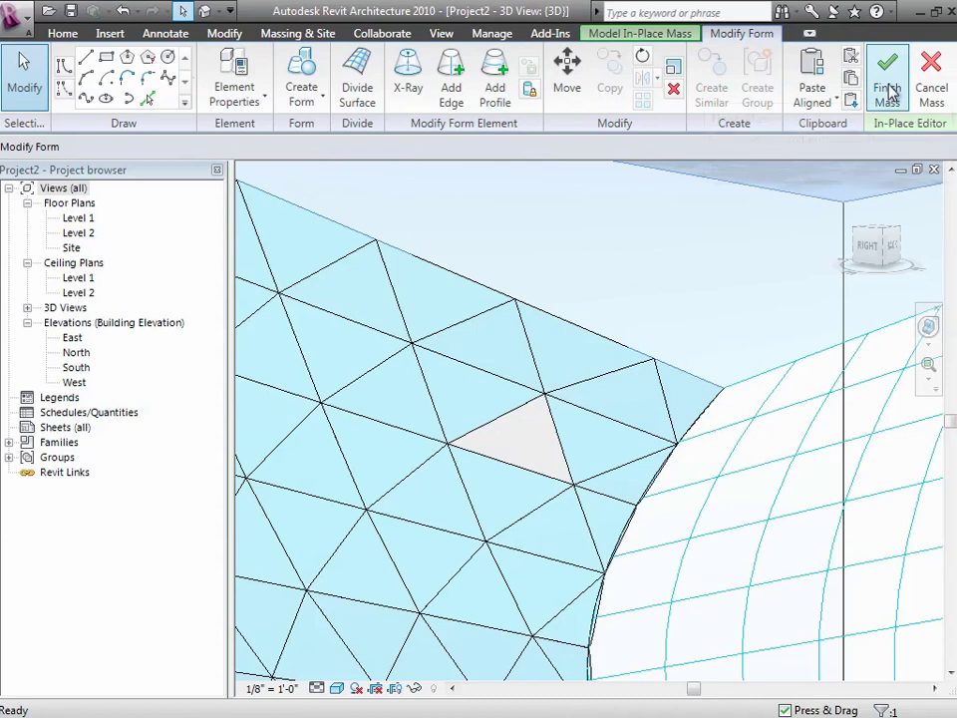
Step: Finish the mass, uncheck Mass in Visibility/Graphics Model Categories, and zoom out to the whole surface
{"action": "left_click", "coordinate": [887, 88]}
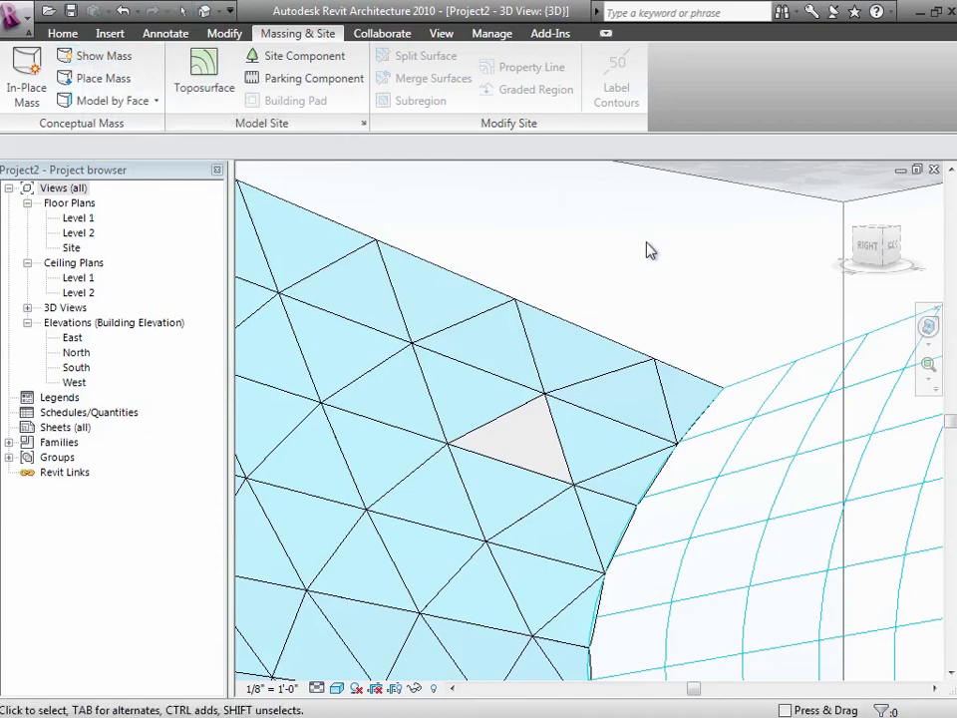
{"action": "key", "text": "v"}
{"action": "key", "text": "v"}
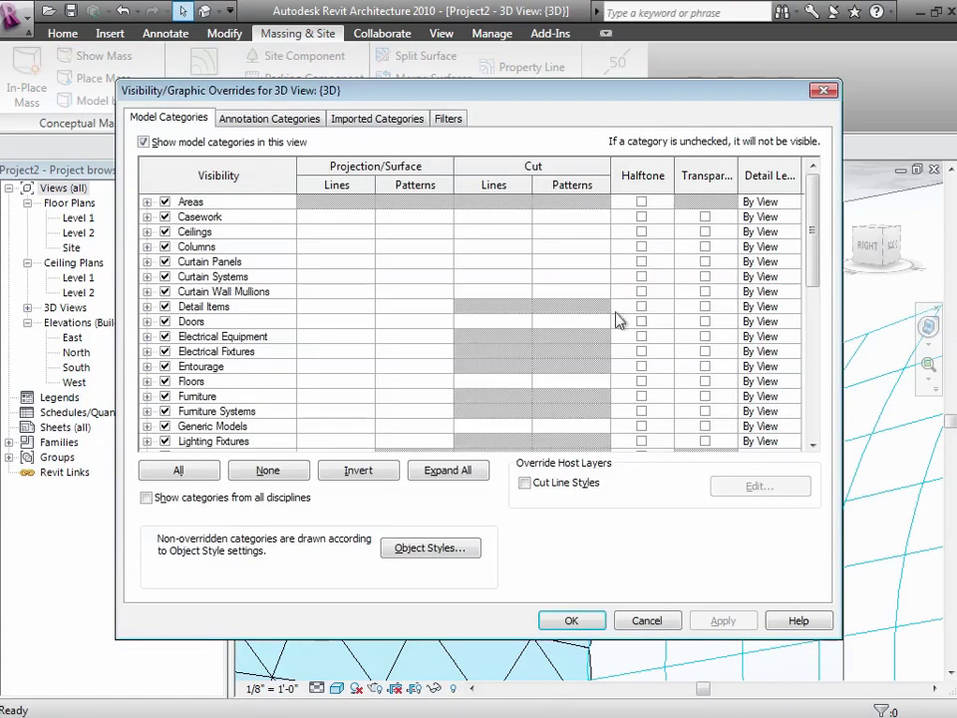
{"action": "left_click_drag", "start_coordinate": [814, 265], "coordinate": [810, 361]}
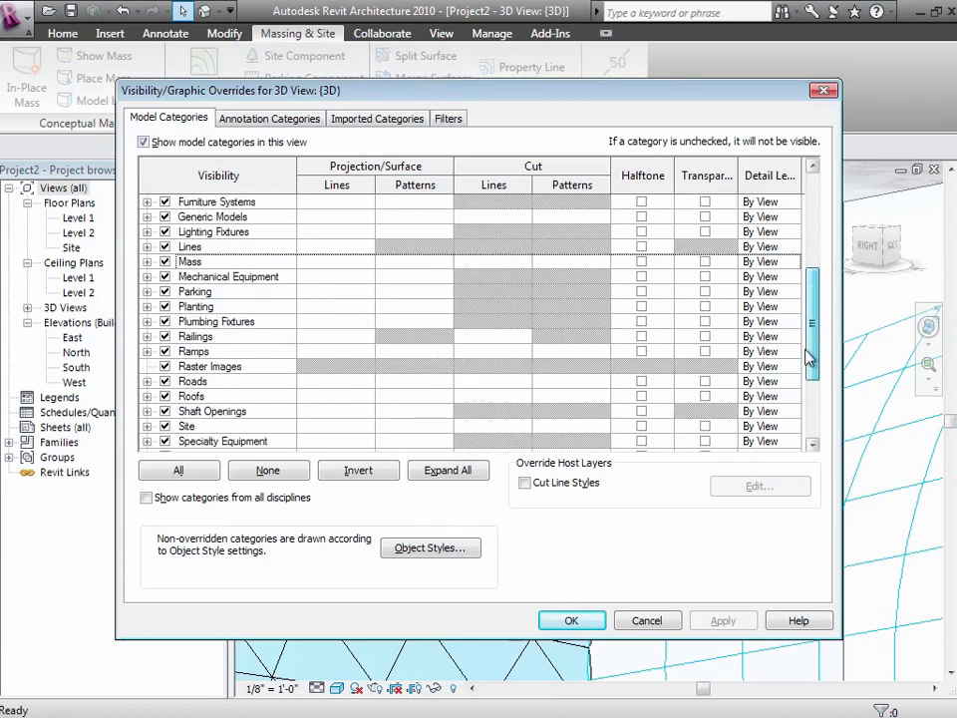
{"action": "left_click", "coordinate": [165, 261]}
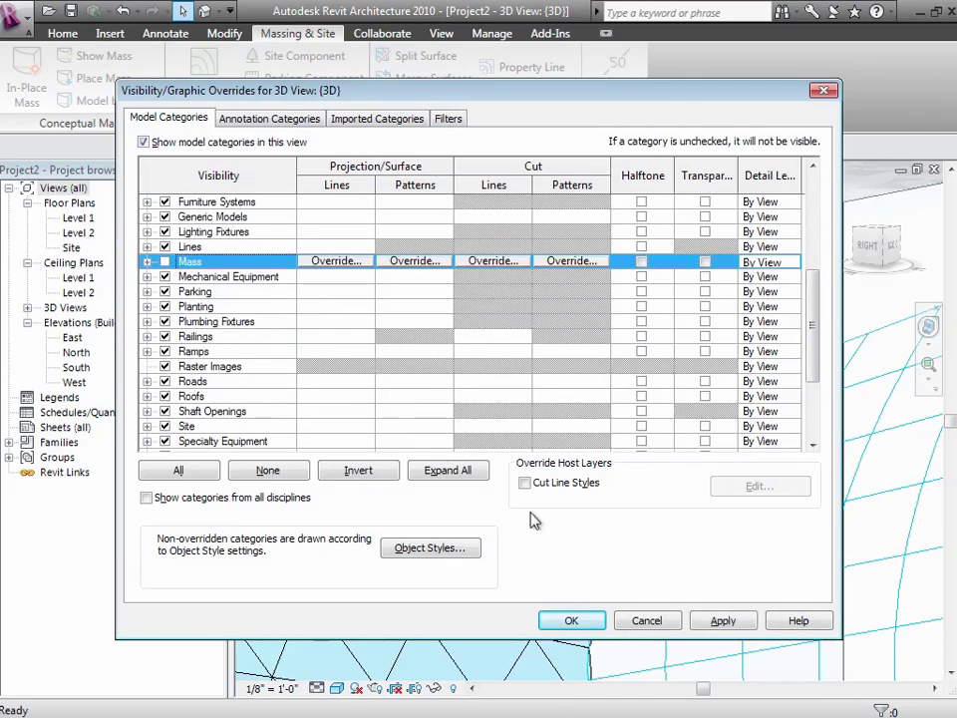
{"action": "left_click", "coordinate": [571, 620]}
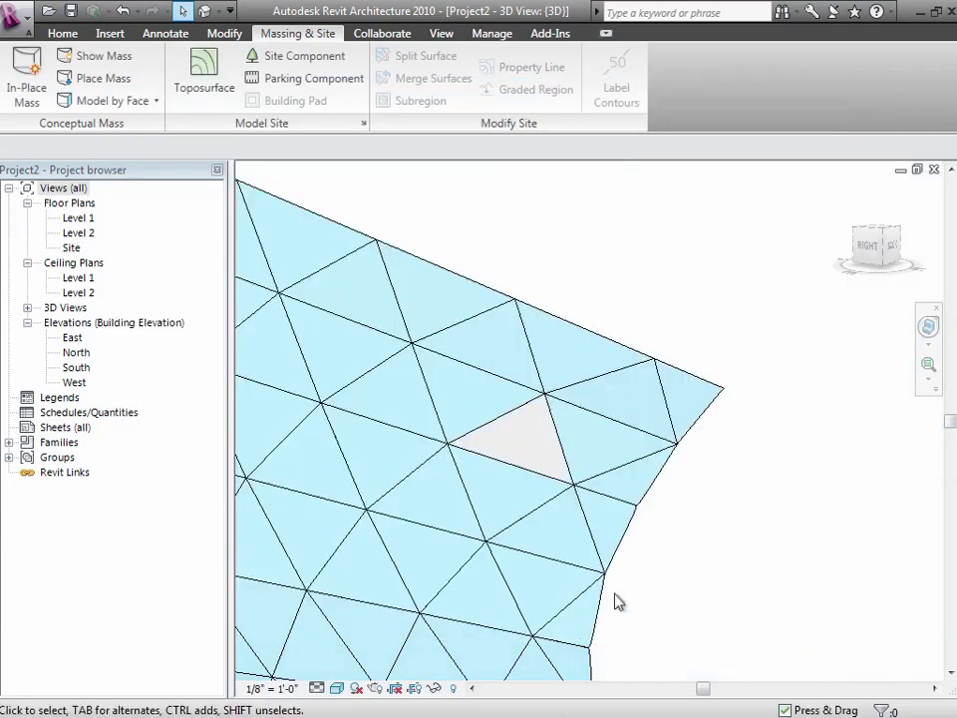
{"action": "key", "text": "z"}
{"action": "key", "text": "o"}
{"action": "key", "text": "z"}
{"action": "key", "text": "o"}
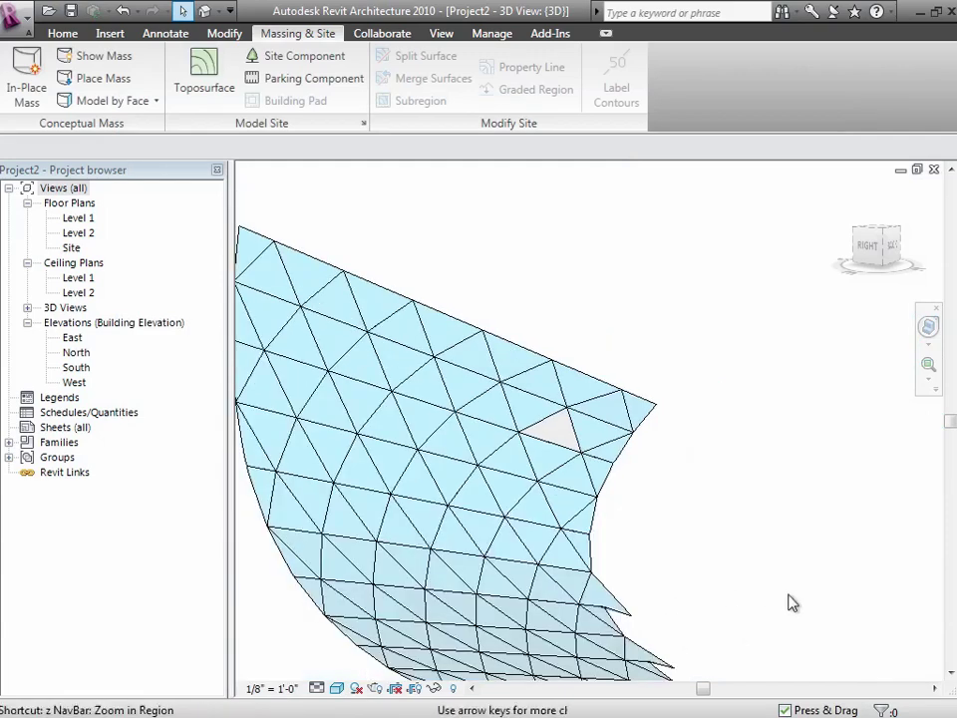